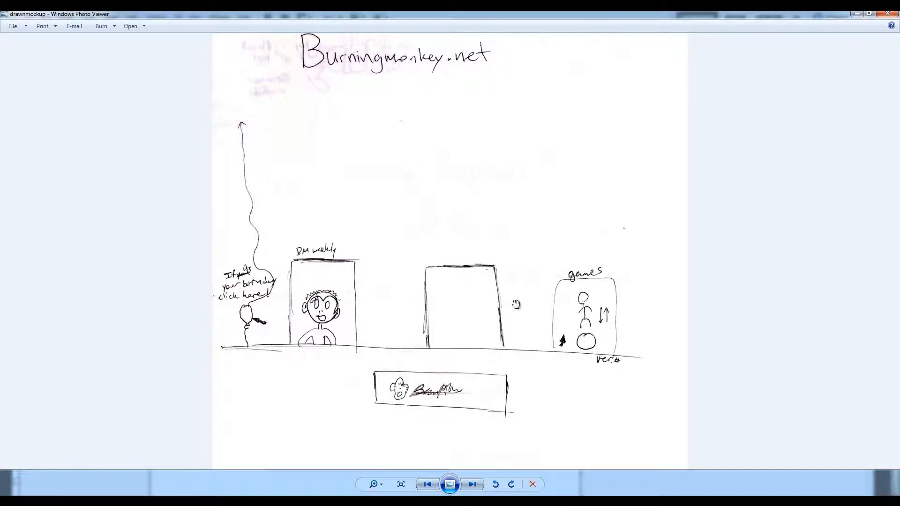
# Minimize the drawn mockup image and the open mockup document windows, and bring up the Documents library.
pyautogui.click(856, 13)
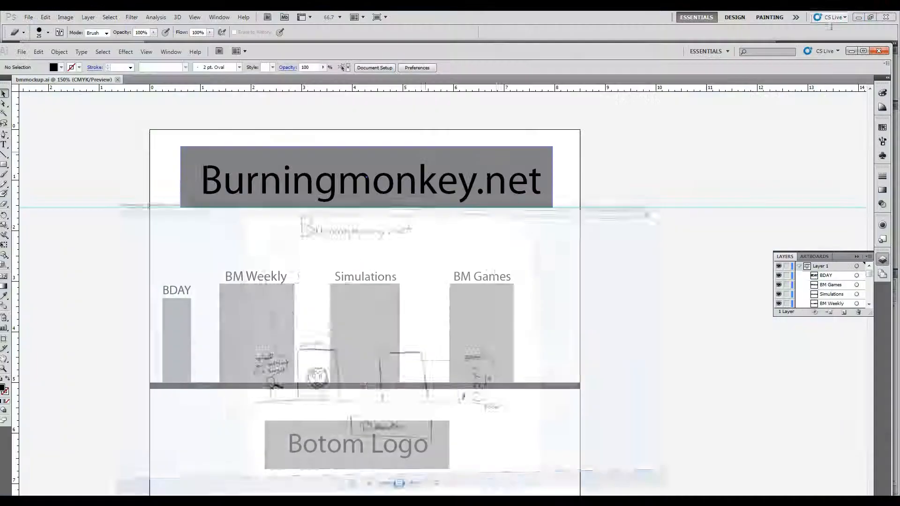
pyautogui.click(851, 51)
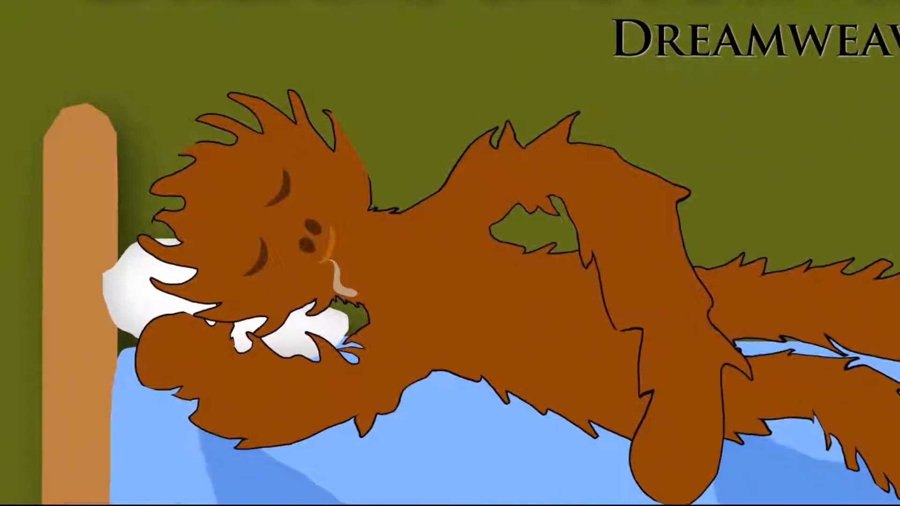
pyautogui.click(10, 497)
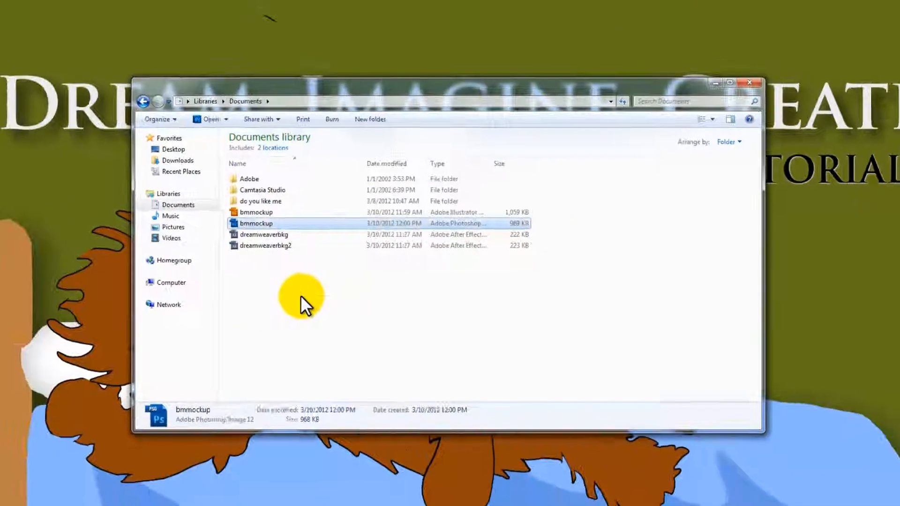
# Create a new folder named website in the Documents library and open it.
pyautogui.rightClick(300, 297)
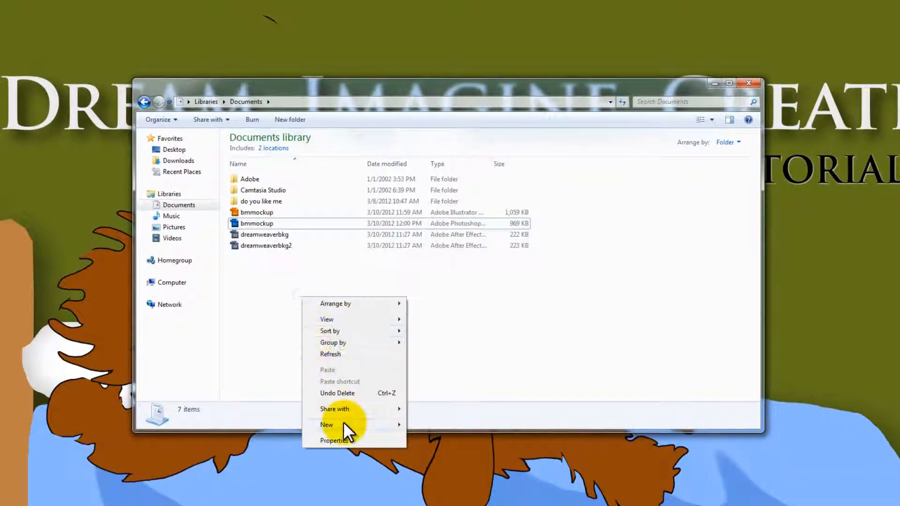
pyautogui.moveTo(371, 426)
pyautogui.click(433, 424)
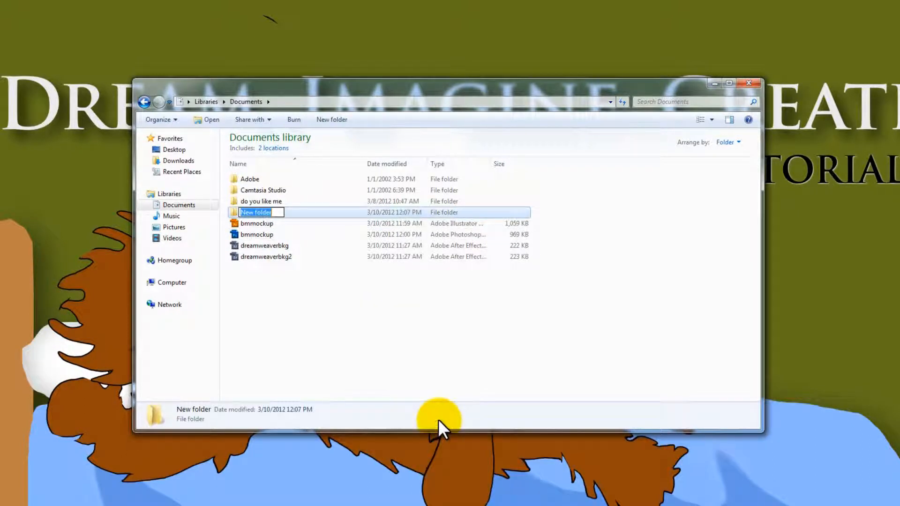
pyautogui.press('BackSpace')
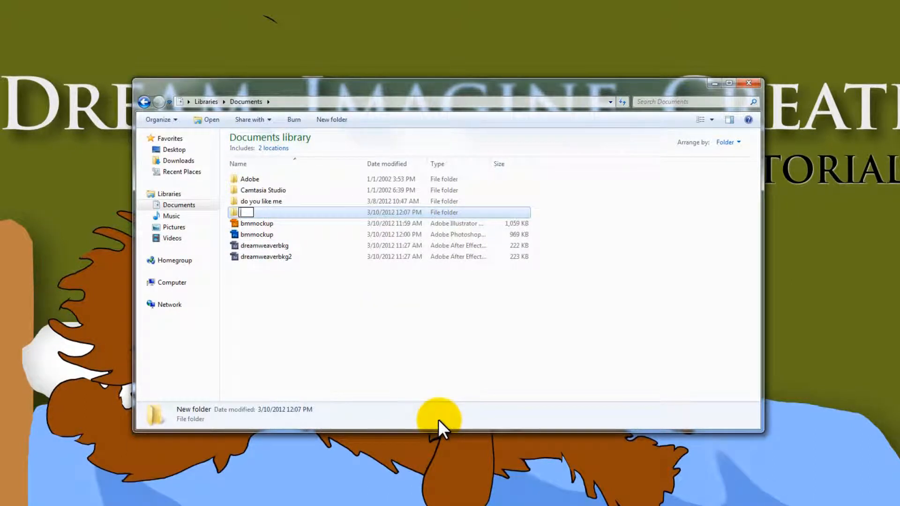
pyautogui.write('website')
pyautogui.press('Return')
pyautogui.press('Return')
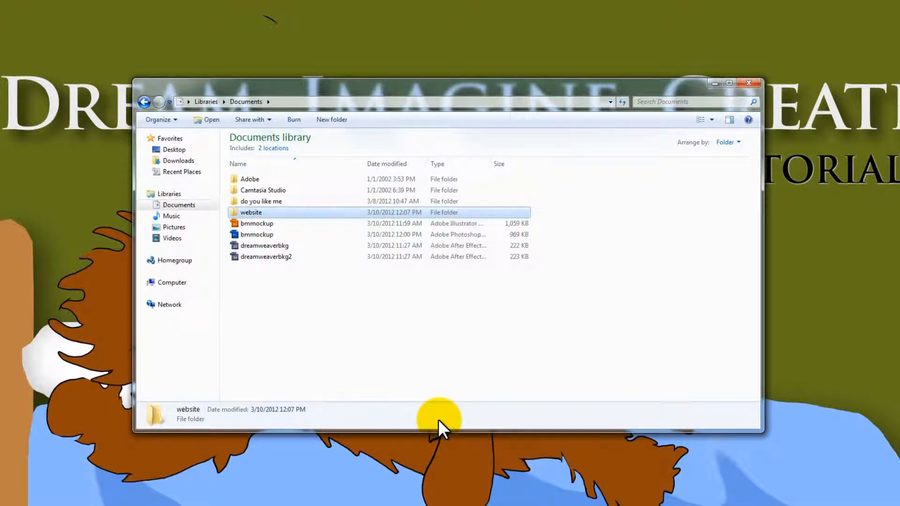
# Create two subfolders named assets and images inside the website folder.
pyautogui.rightClick(256, 225)
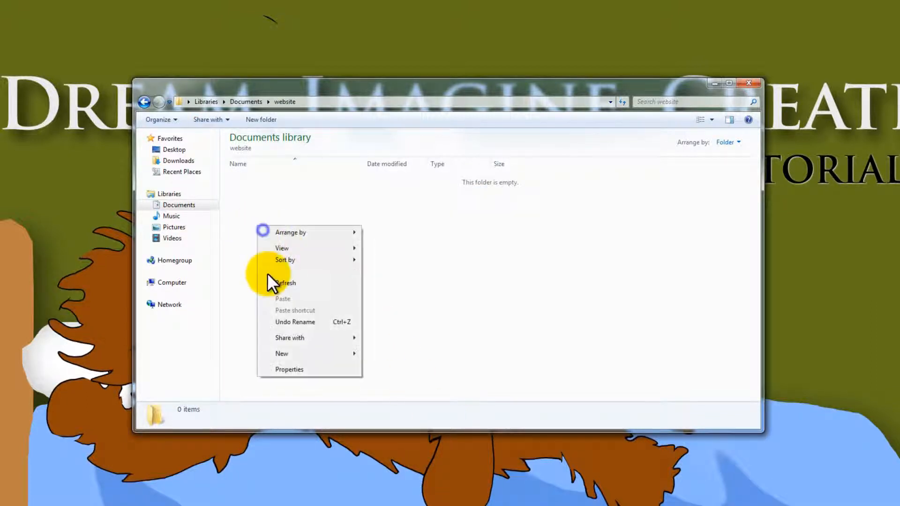
pyautogui.moveTo(320, 354)
pyautogui.click(397, 353)
pyautogui.write('asset')
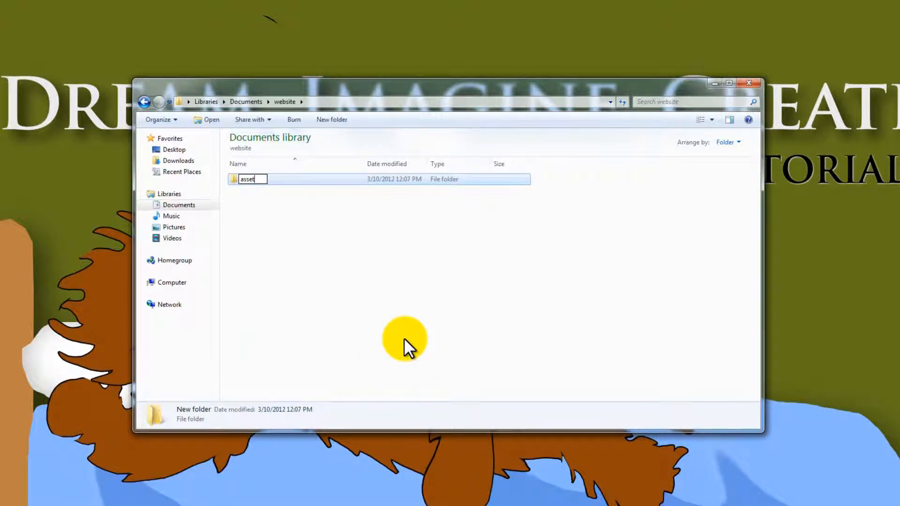
pyautogui.press('Return')
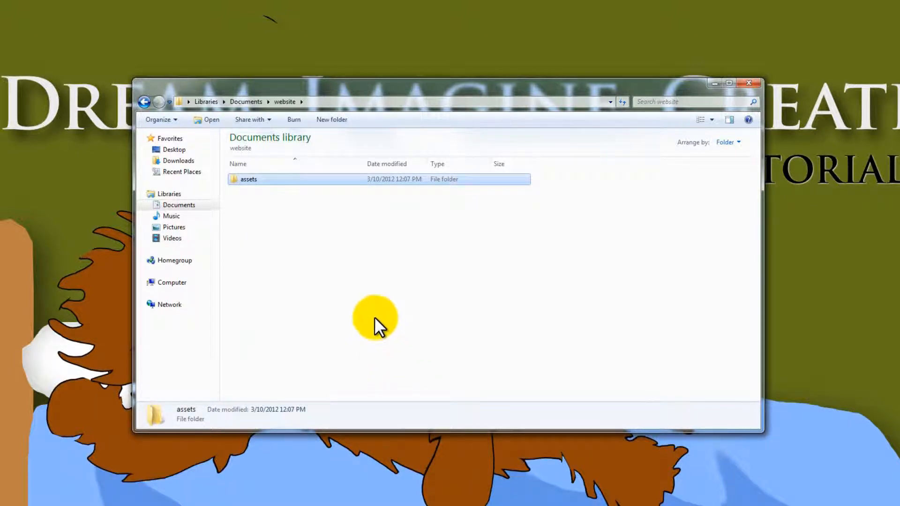
pyautogui.hotkey('ctrl', 'shift', 'n')
pyautogui.write('images')
pyautogui.press('Return')
pyautogui.click(300, 223)
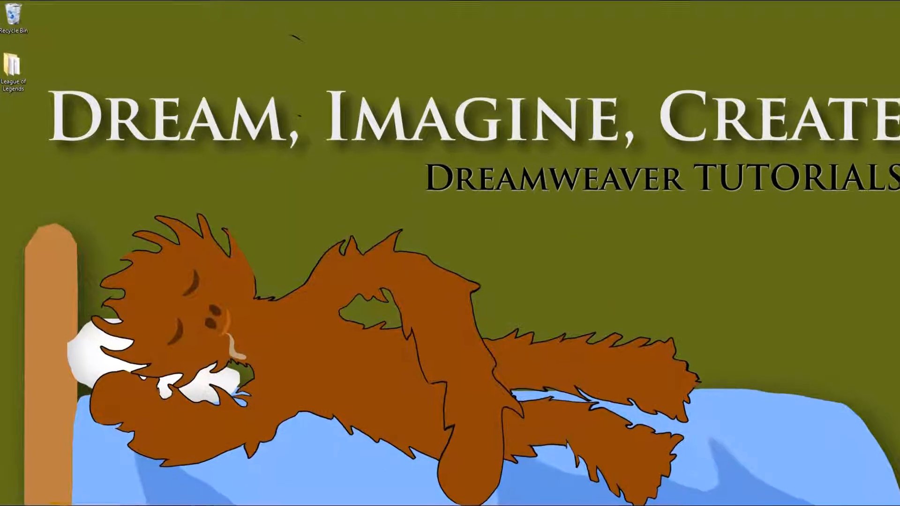
# Launch Adobe Dreamweaver CS5 from the Adobe Master Collection CS5 programs.
pyautogui.press('super')
pyautogui.click(54, 474)
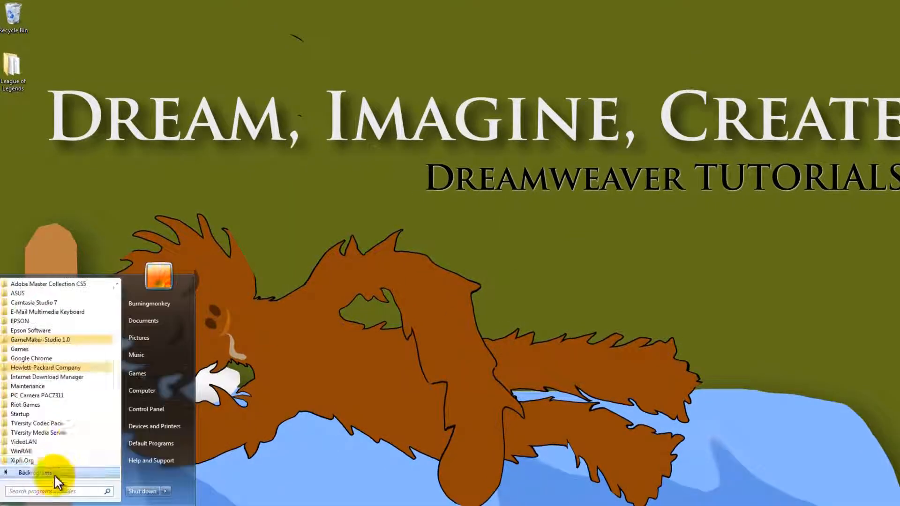
pyautogui.click(61, 285)
pyautogui.click(56, 331)
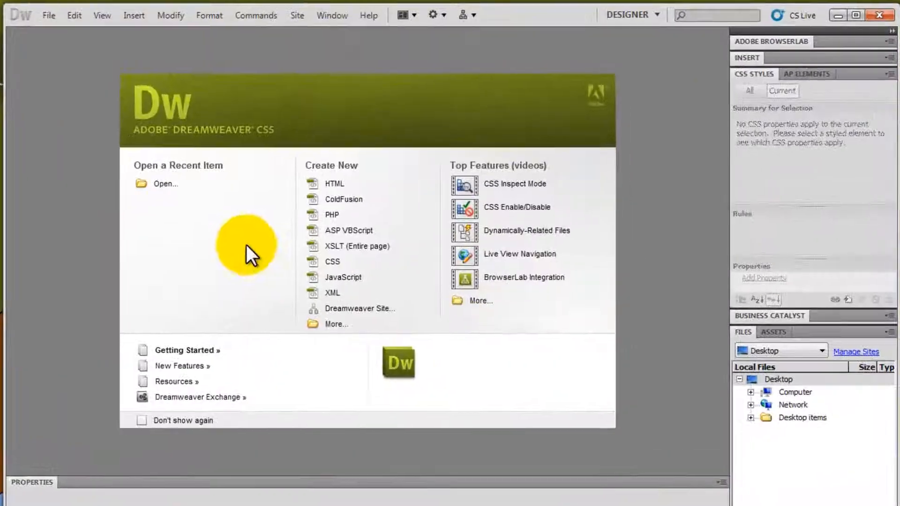
# Start a new Dreamweaver site definition and name the site burningmonkey.
pyautogui.click(295, 15)
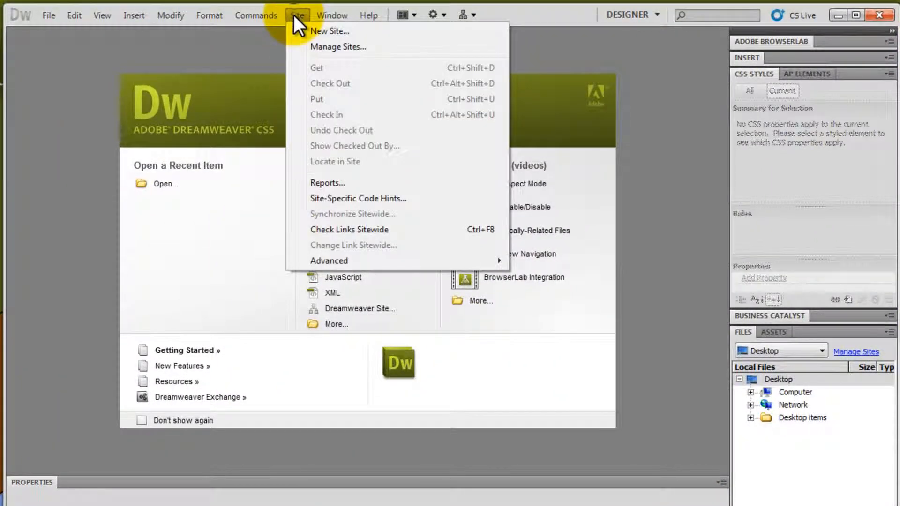
pyautogui.click(314, 32)
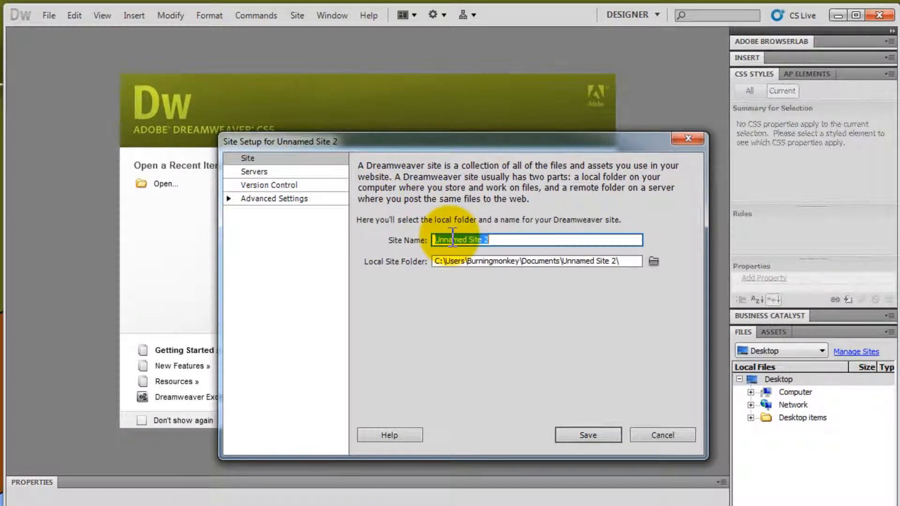
pyautogui.write('burningmonkey')
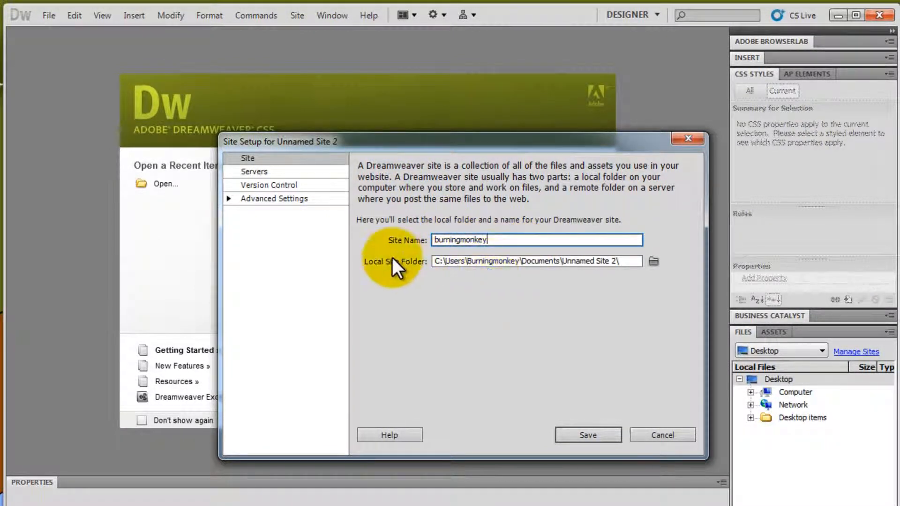
# Set the local site folder to the website folder in My Documents and save the site setup.
pyautogui.click(661, 262)
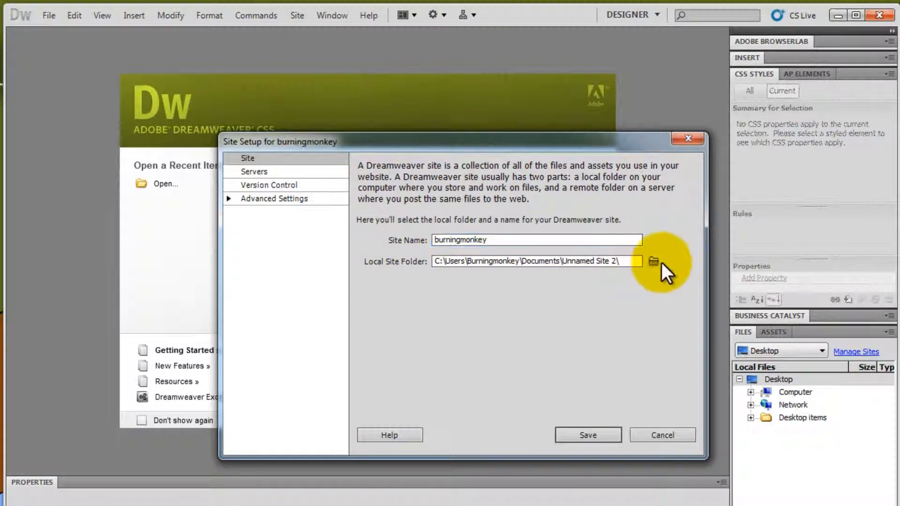
pyautogui.click(652, 260)
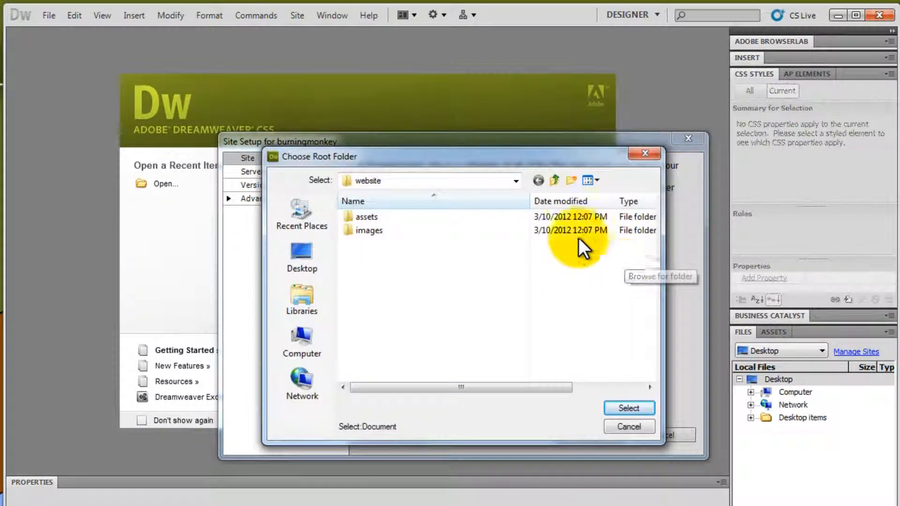
pyautogui.click(402, 177)
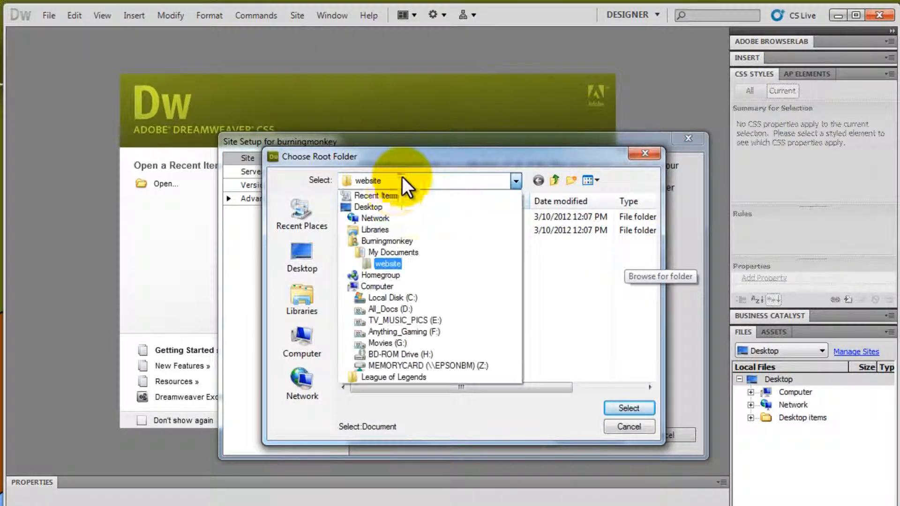
pyautogui.click(392, 250)
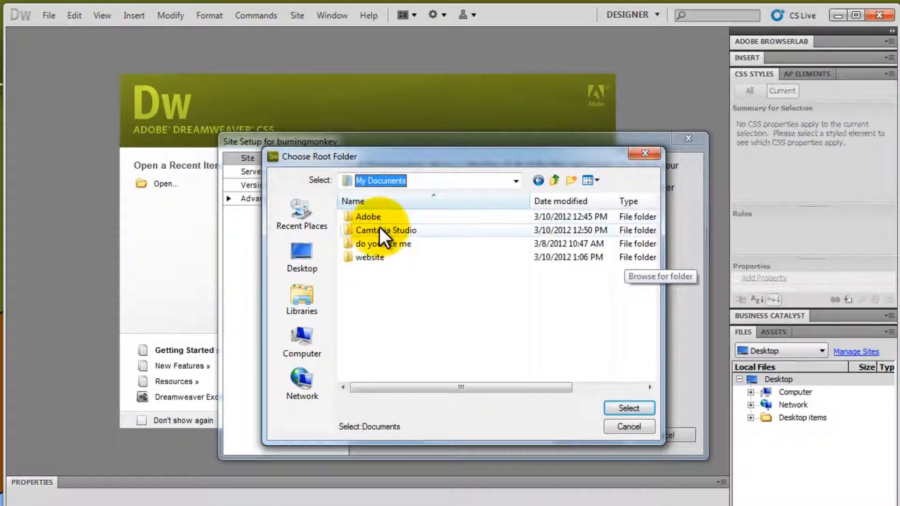
pyautogui.doubleClick(362, 256)
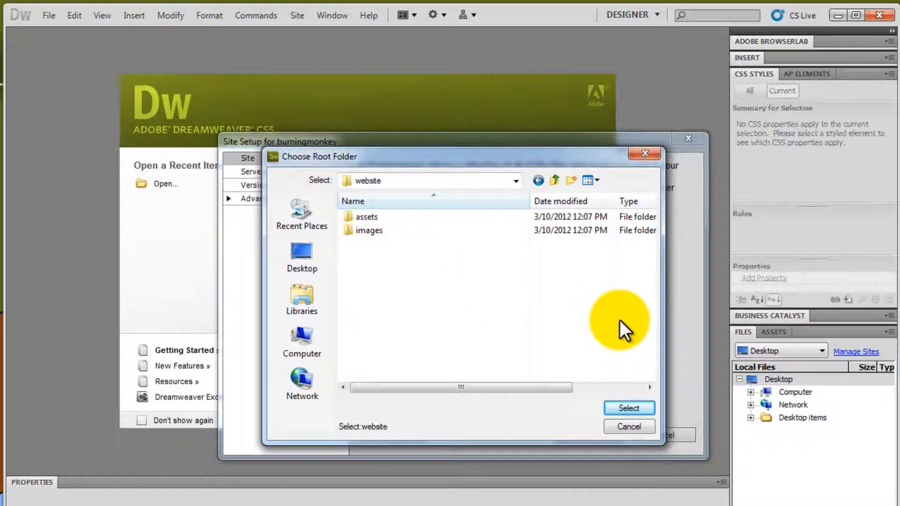
pyautogui.click(635, 405)
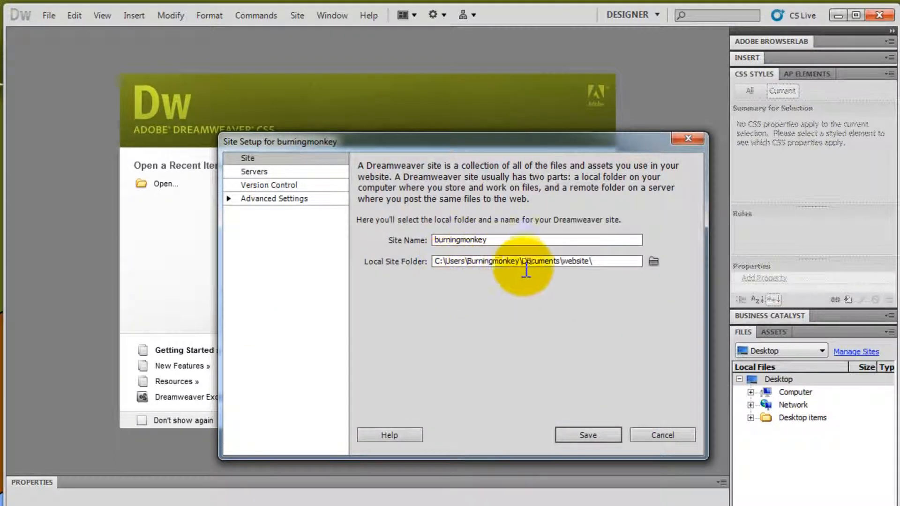
pyautogui.click(587, 434)
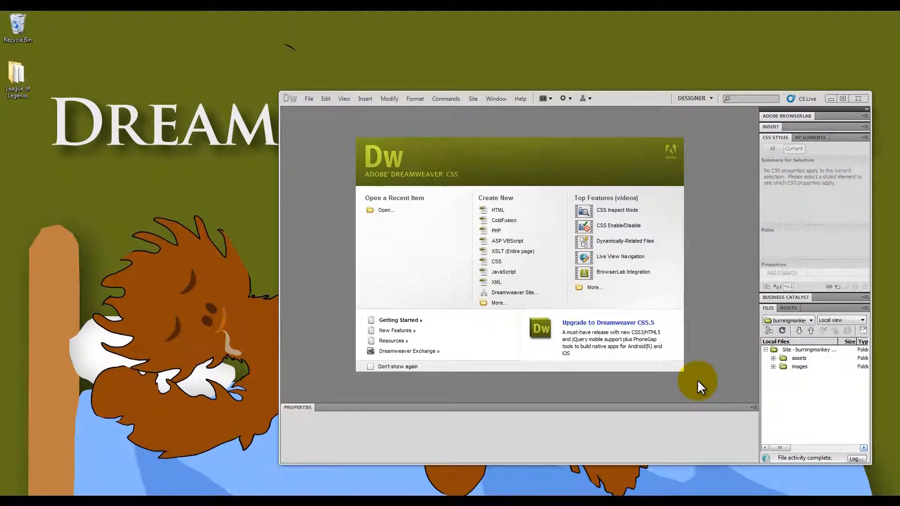
# Create a new HTML file in the burningmonkey site's root and name it index.html.
pyautogui.click(796, 387)
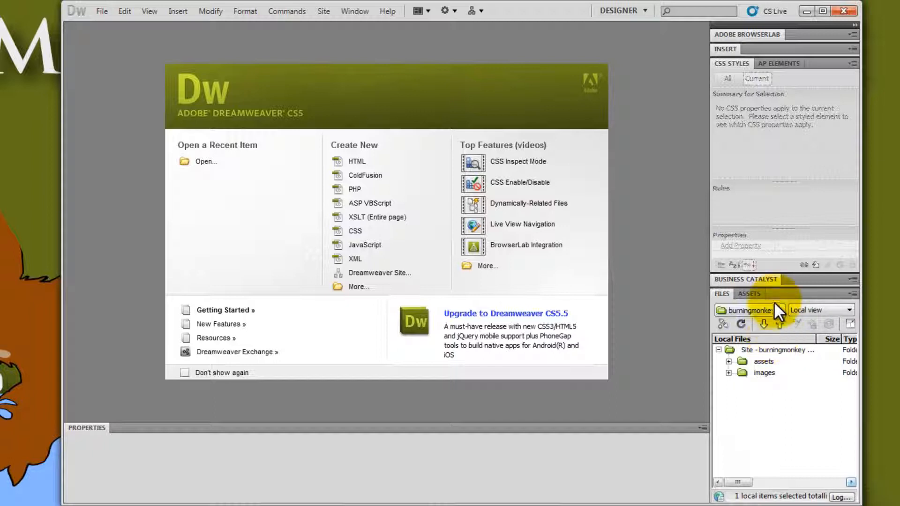
pyautogui.click(767, 350)
pyautogui.rightClick(767, 408)
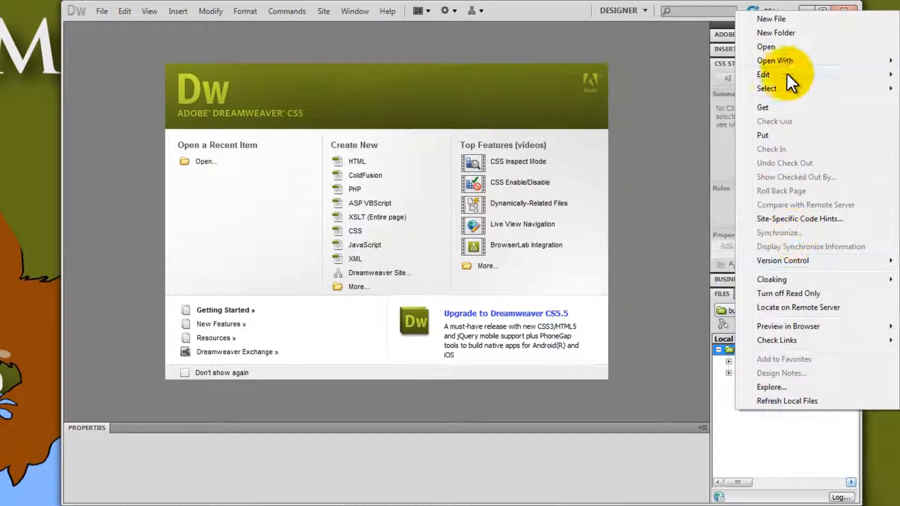
pyautogui.click(745, 446)
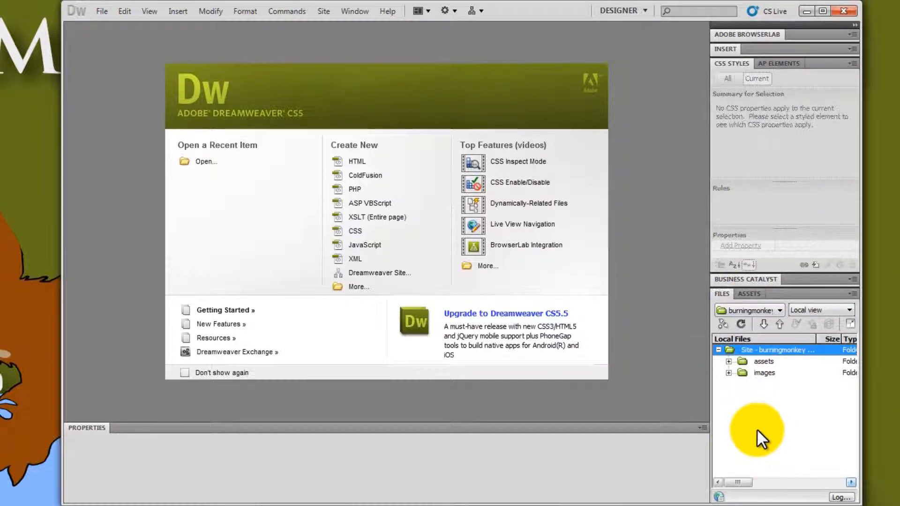
pyautogui.rightClick(764, 400)
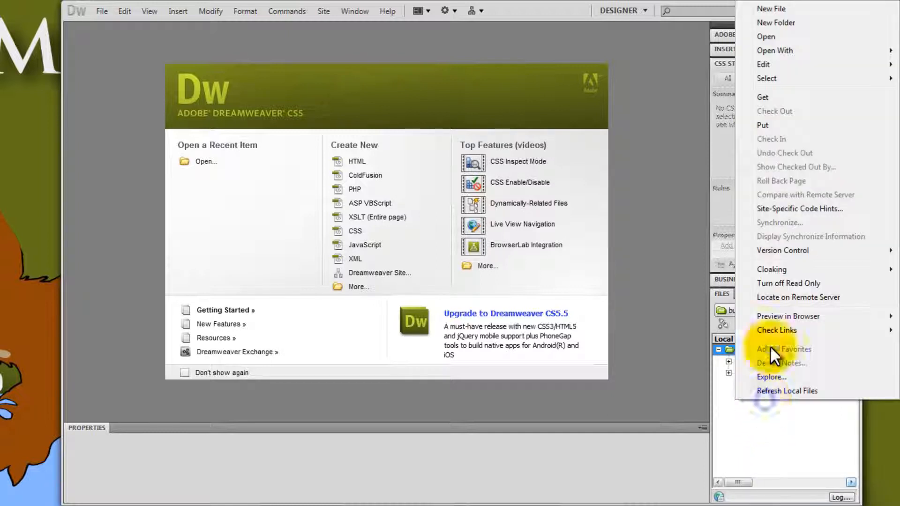
pyautogui.click(801, 7)
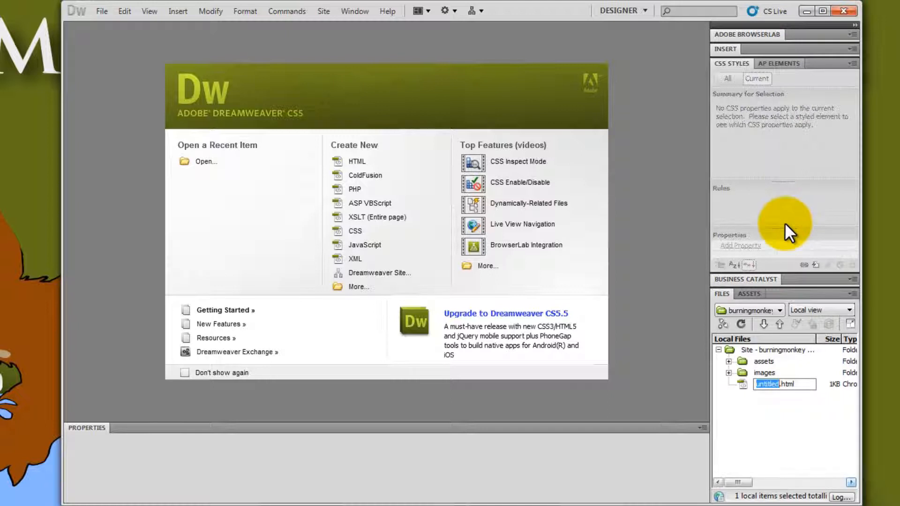
pyautogui.write('index')
pyautogui.press('Return')
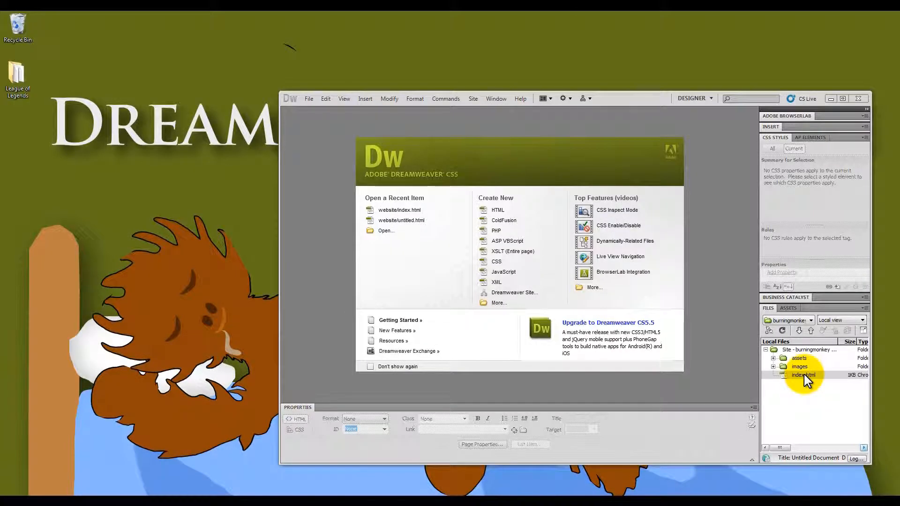
# Open index.html for editing and switch the workspace layout to Classic.
pyautogui.doubleClick(793, 375)
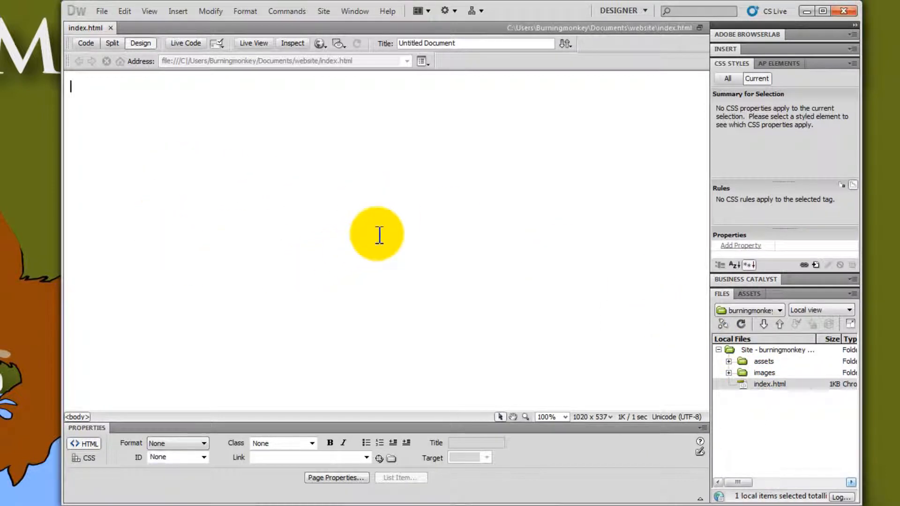
pyautogui.click(354, 12)
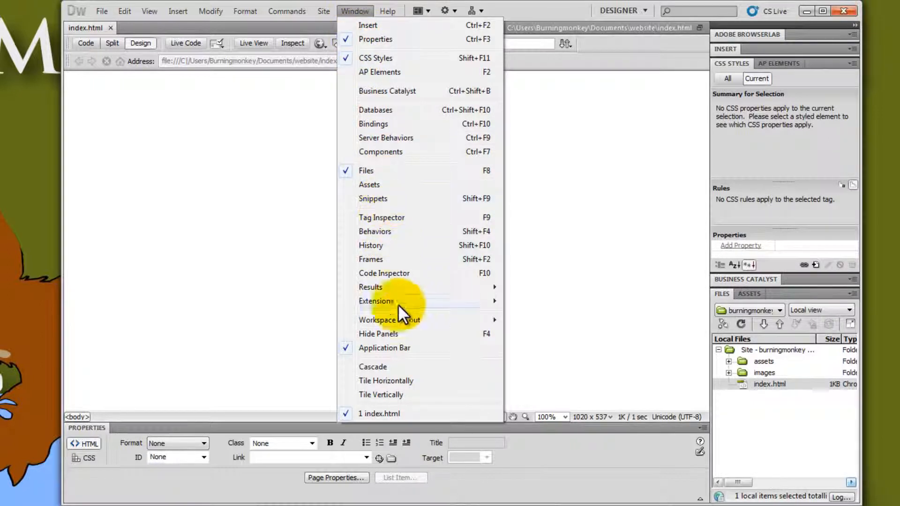
pyautogui.moveTo(398, 322)
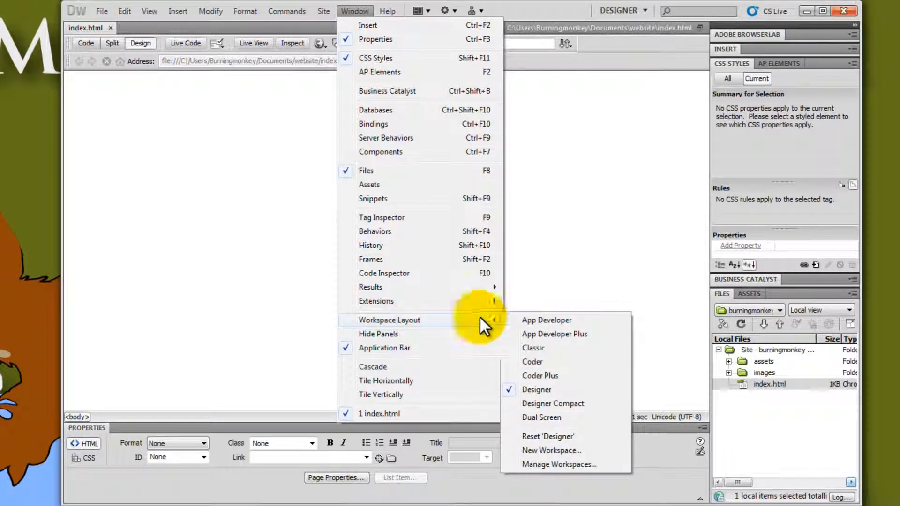
pyautogui.click(528, 348)
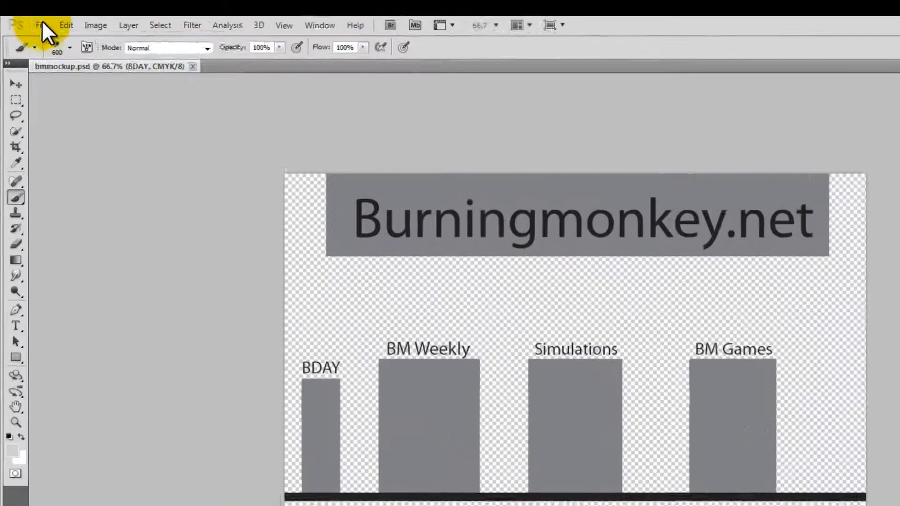
# Start a Save for Web & Devices export of bmmockup.psd with the PNG-24 file format.
pyautogui.click(28, 17)
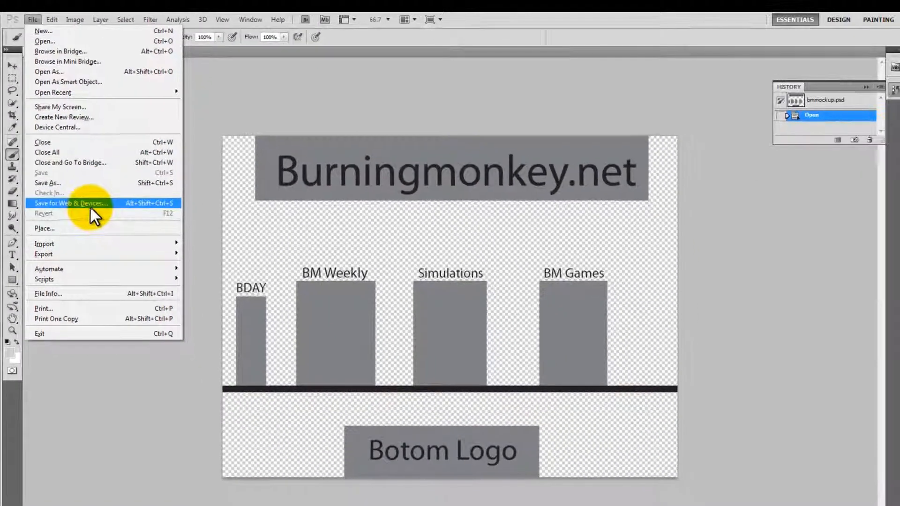
pyautogui.click(92, 205)
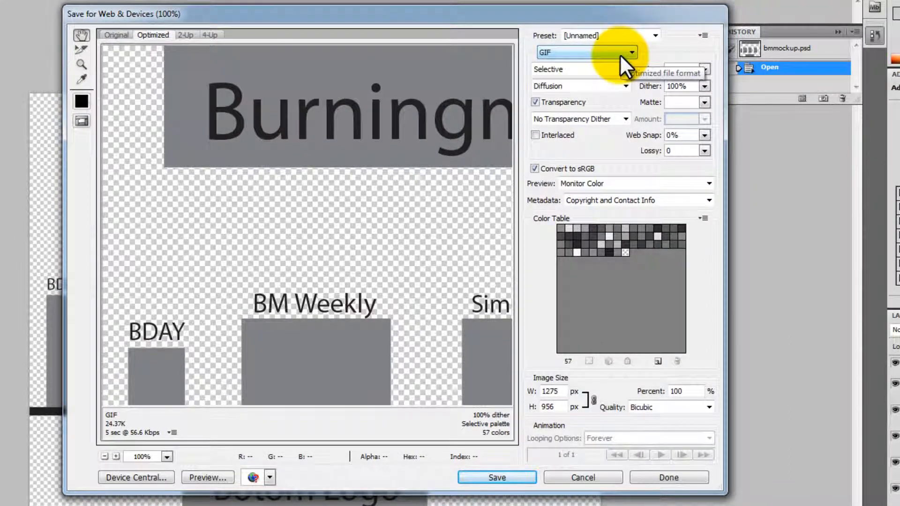
pyautogui.click(619, 54)
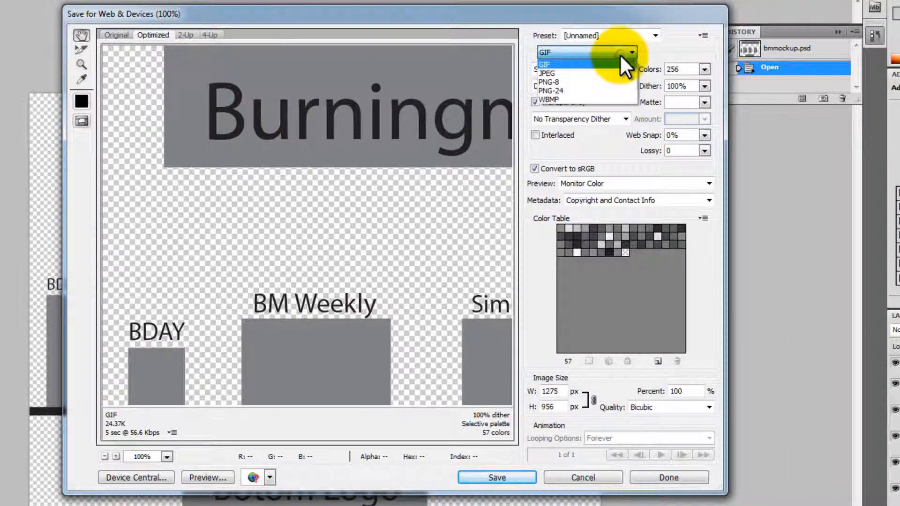
pyautogui.click(580, 86)
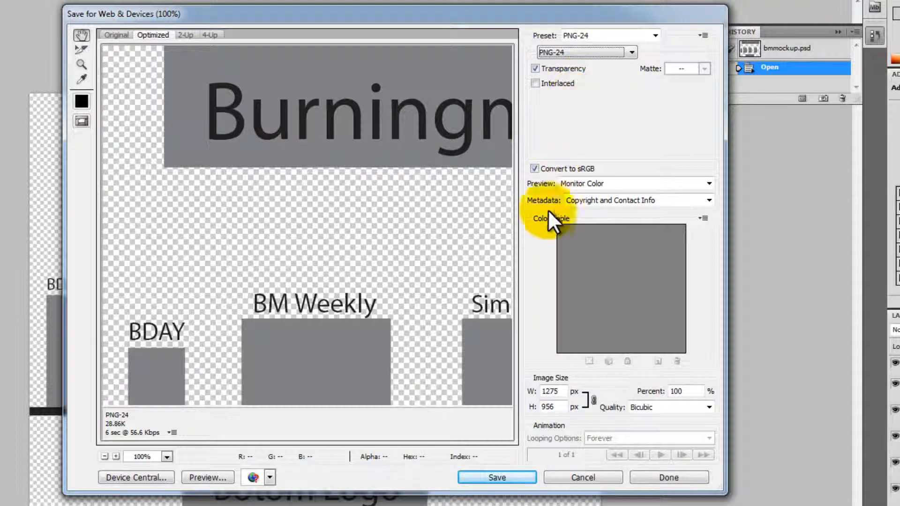
# Save the optimized image as bmmockup.png in the assets folder of the website folder in My Documents.
pyautogui.click(516, 476)
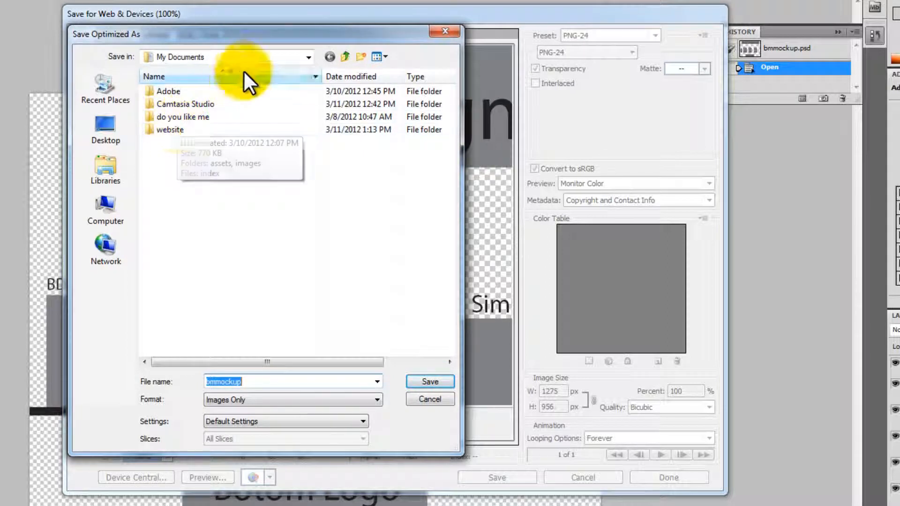
pyautogui.click(264, 56)
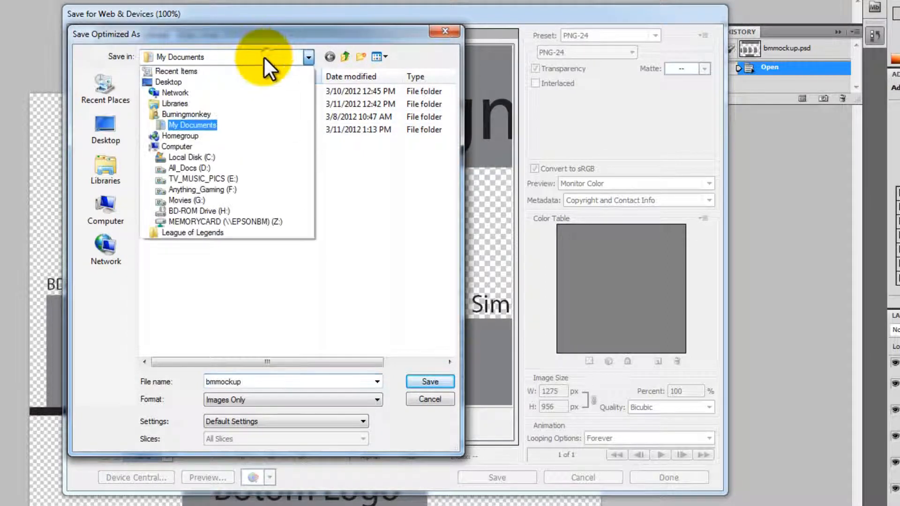
pyautogui.click(204, 123)
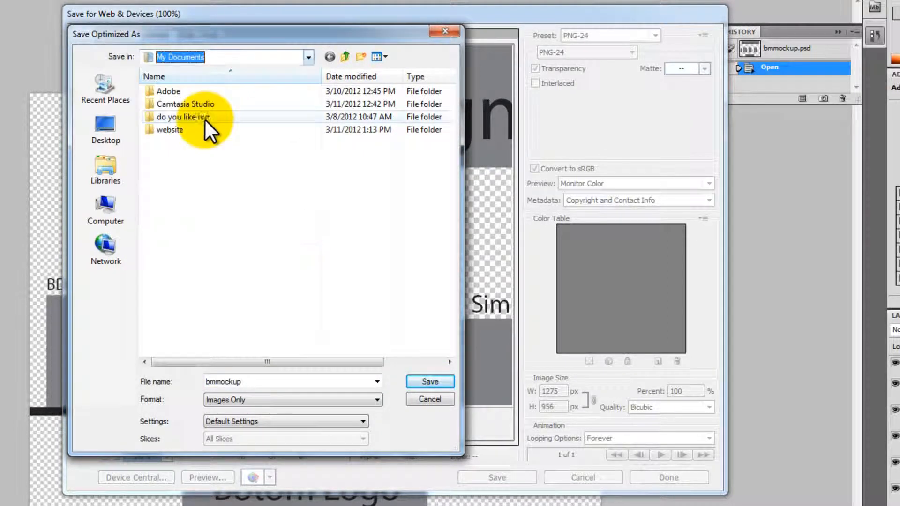
pyautogui.doubleClick(166, 131)
pyautogui.doubleClick(173, 91)
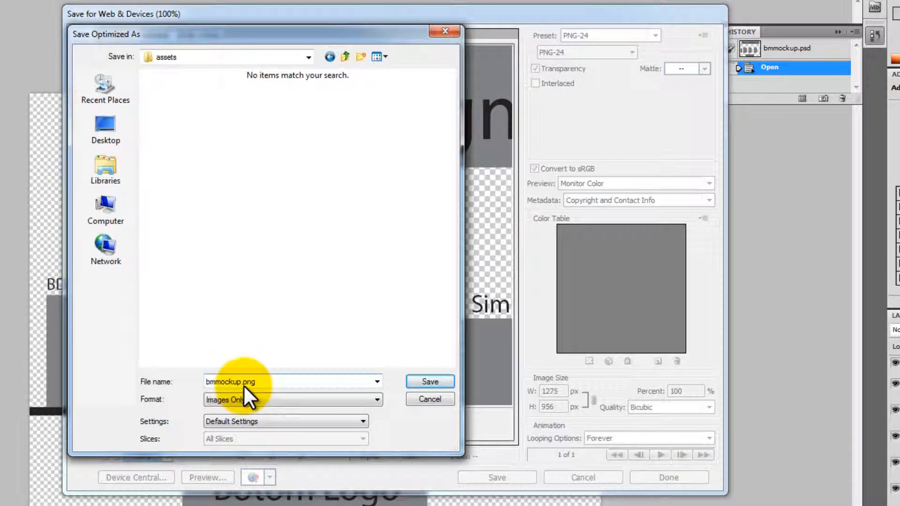
pyautogui.click(440, 380)
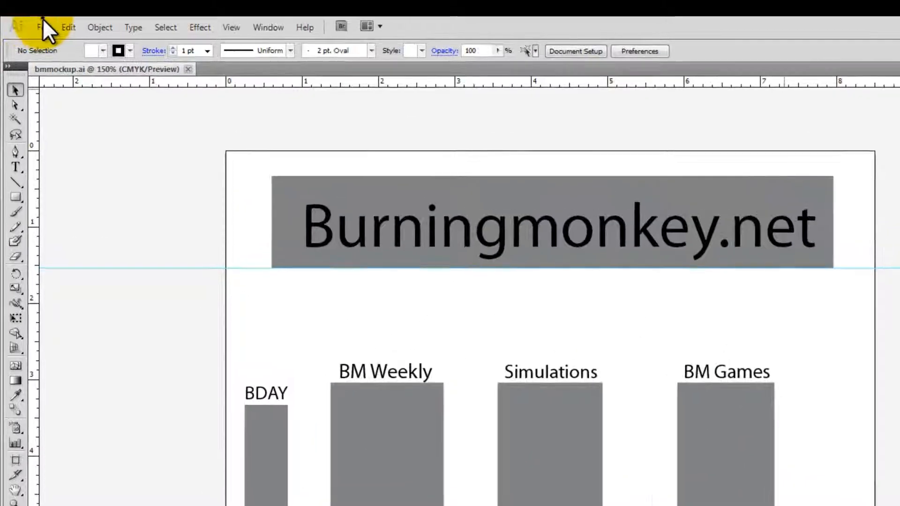
# Start a Save for Web & Devices export of bmmockup.ai with the PNG-24 file format.
pyautogui.click(28, 18)
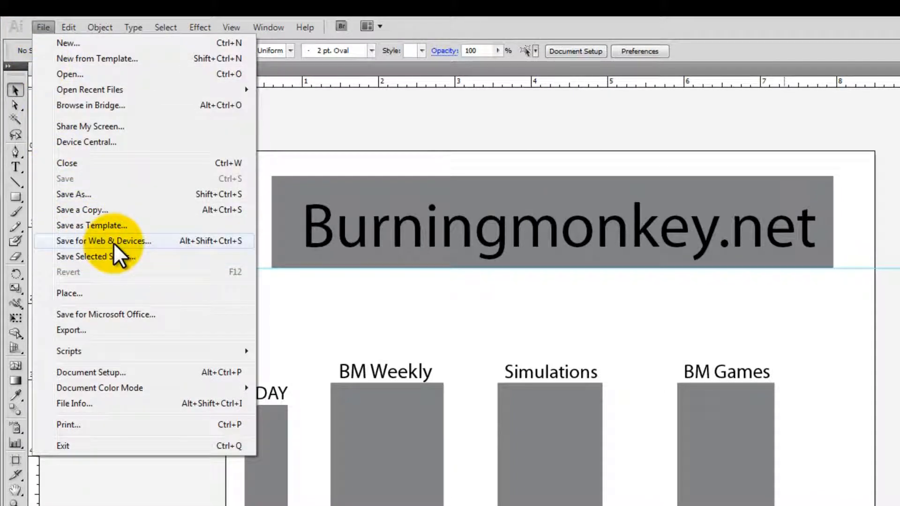
pyautogui.click(112, 242)
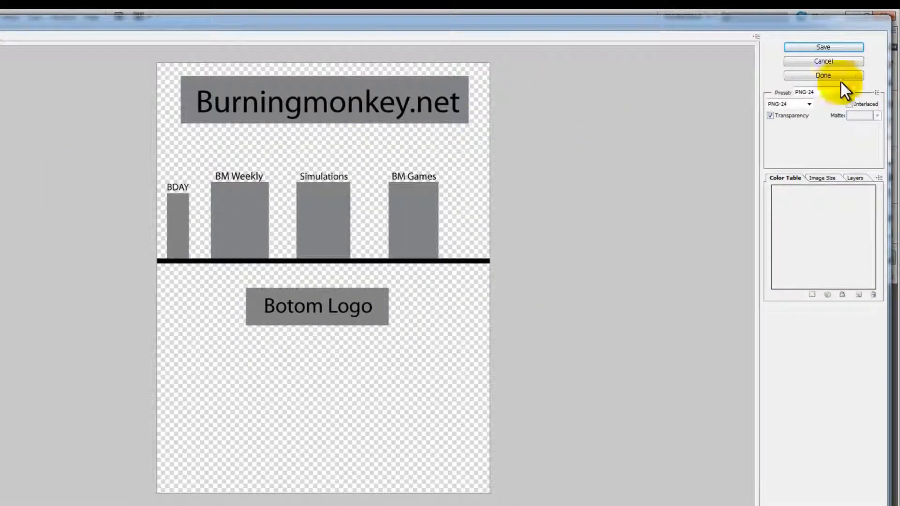
pyautogui.click(809, 104)
pyautogui.click(791, 136)
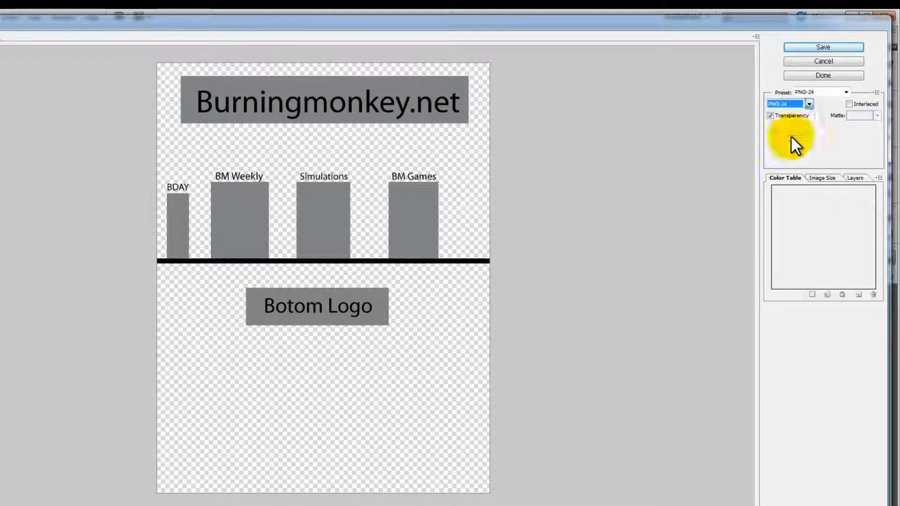
# Save the optimized image as bmmockupillustrator in the website's assets folder.
pyautogui.click(828, 46)
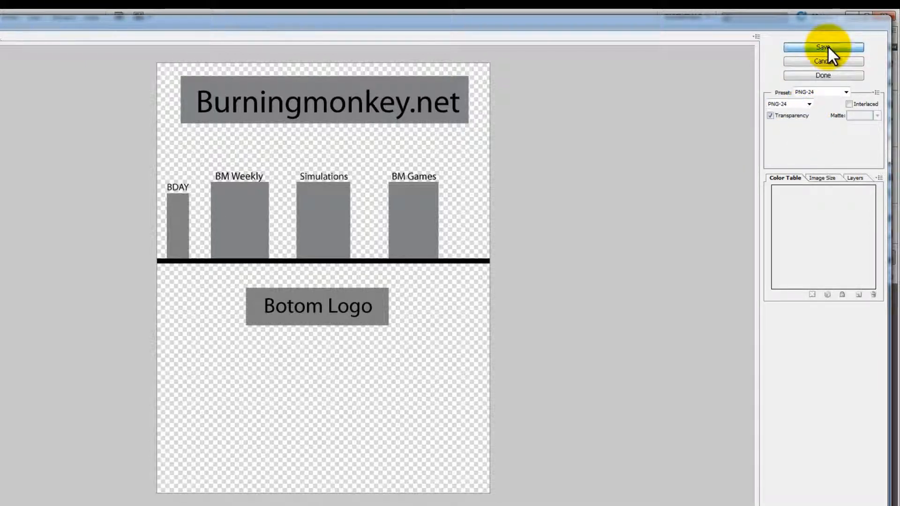
pyautogui.click(418, 195)
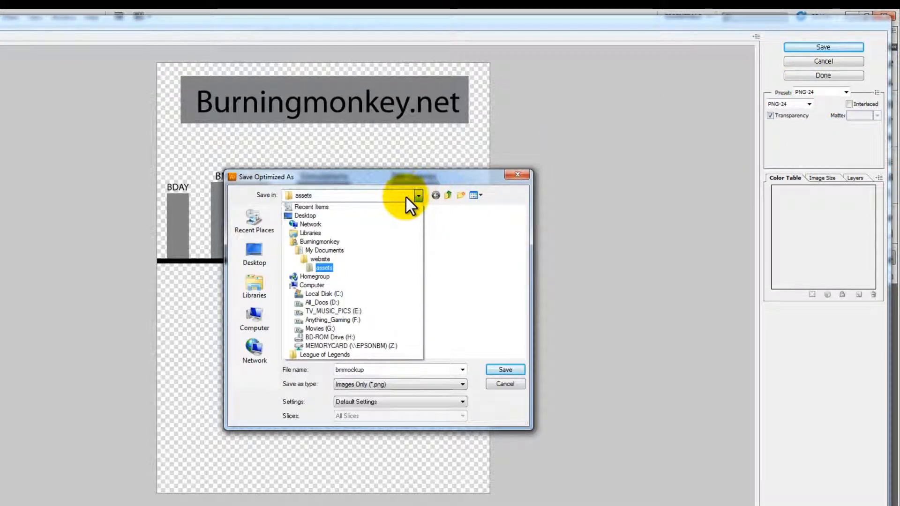
pyautogui.click(320, 258)
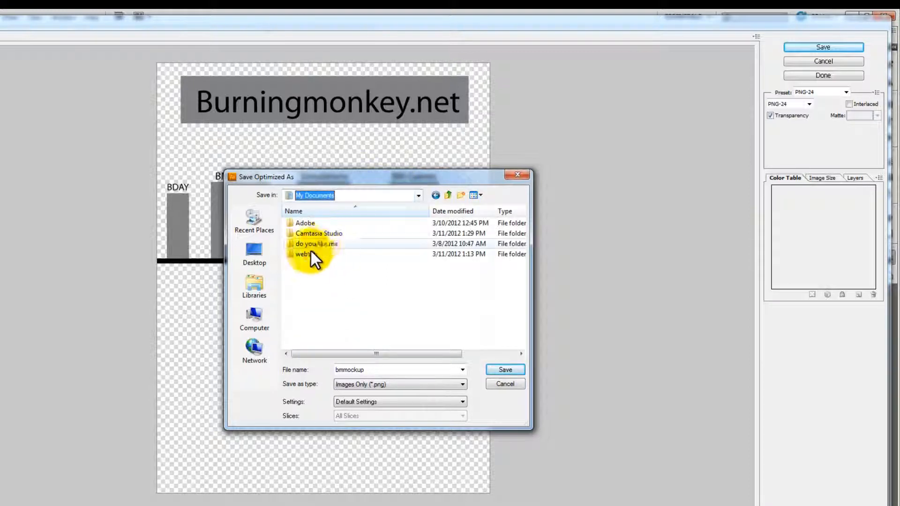
pyautogui.doubleClick(309, 224)
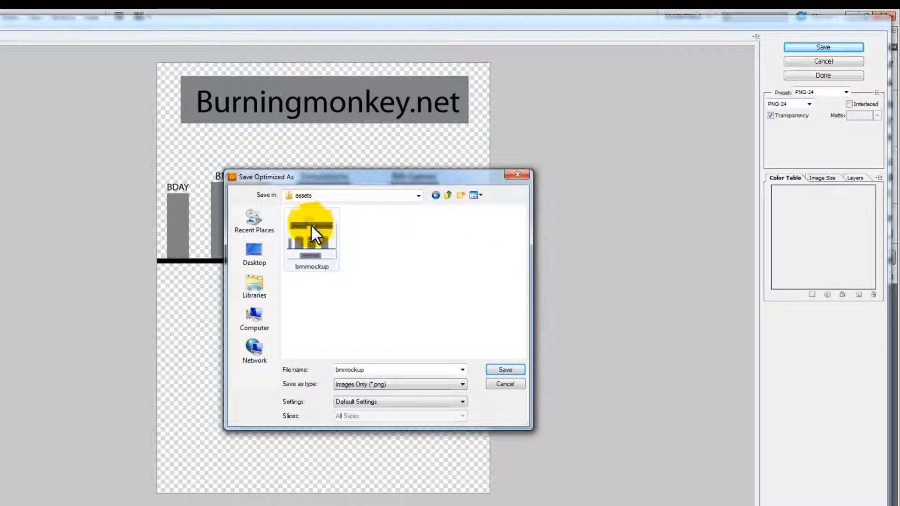
pyautogui.doubleClick(381, 370)
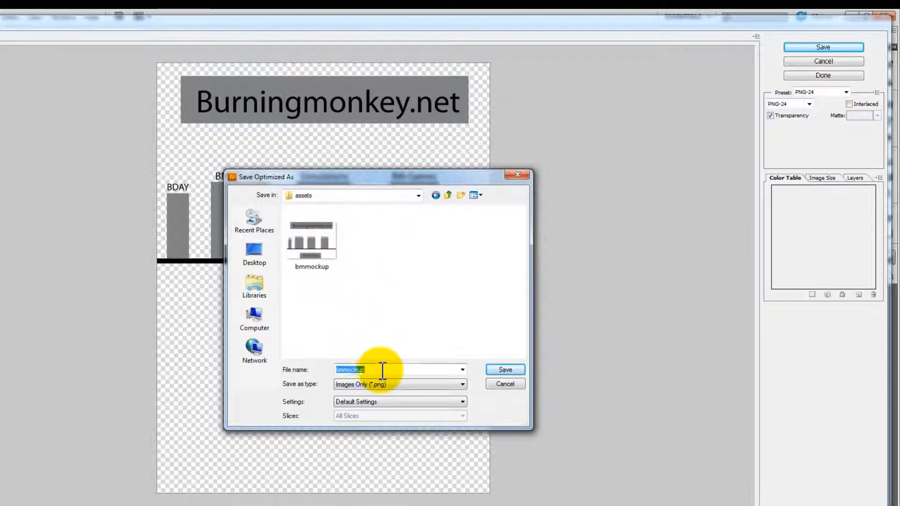
pyautogui.press('Right')
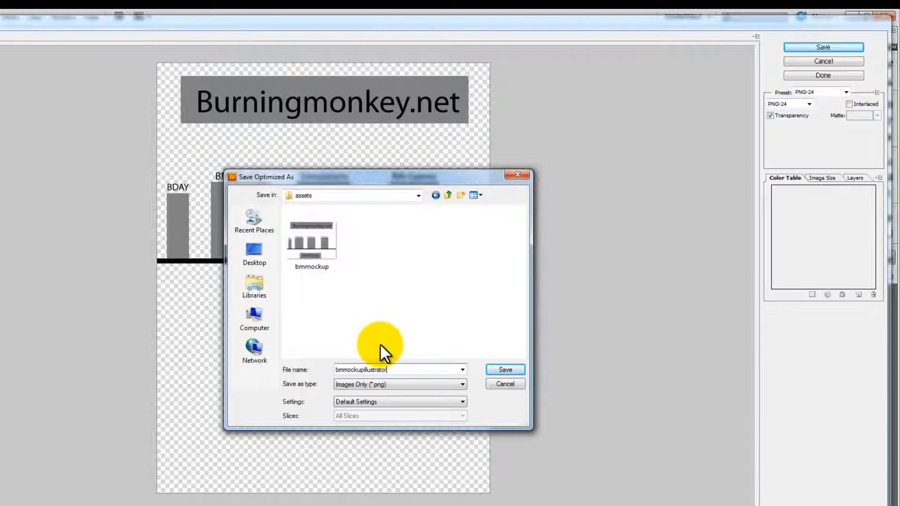
pyautogui.click(514, 370)
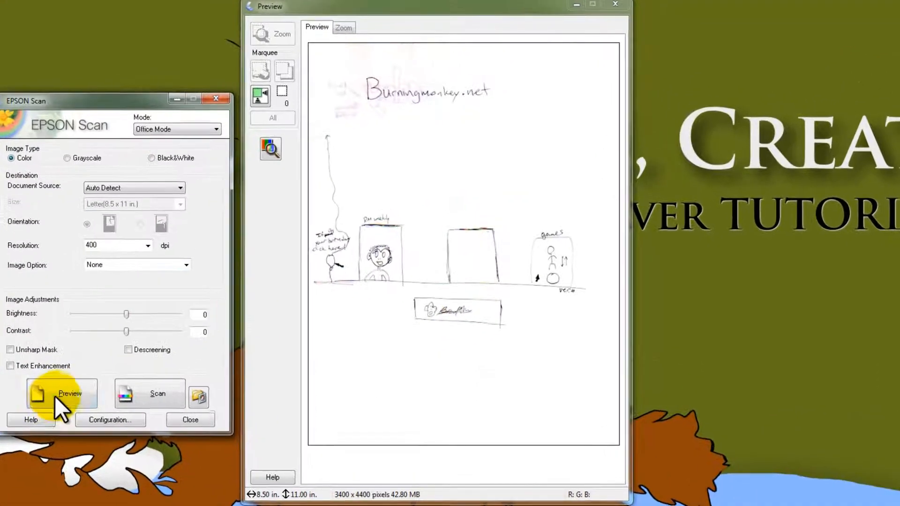
# Preview the hand-drawn mockup in EPSON Scan and marquee the sketch area, about 8.48 by 8.25 inches.
pyautogui.click(155, 317)
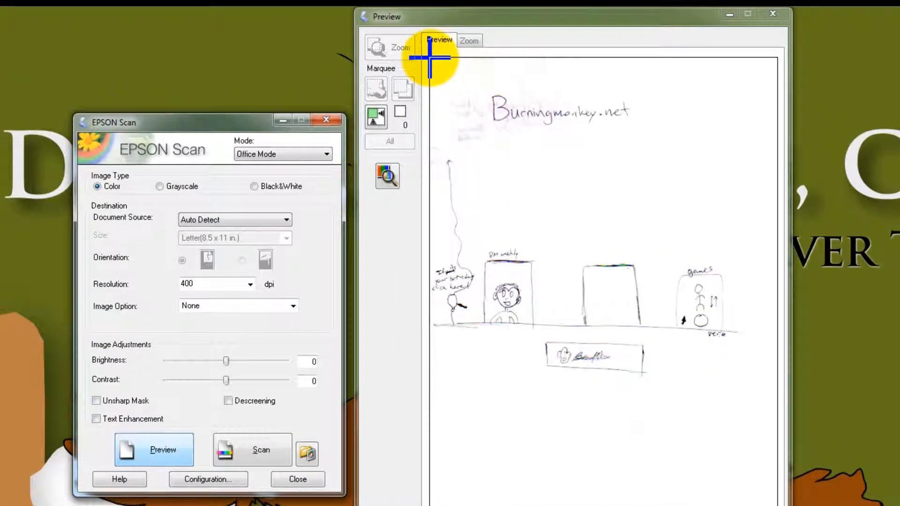
pyautogui.moveTo(430, 57); pyautogui.dragTo(776, 394)
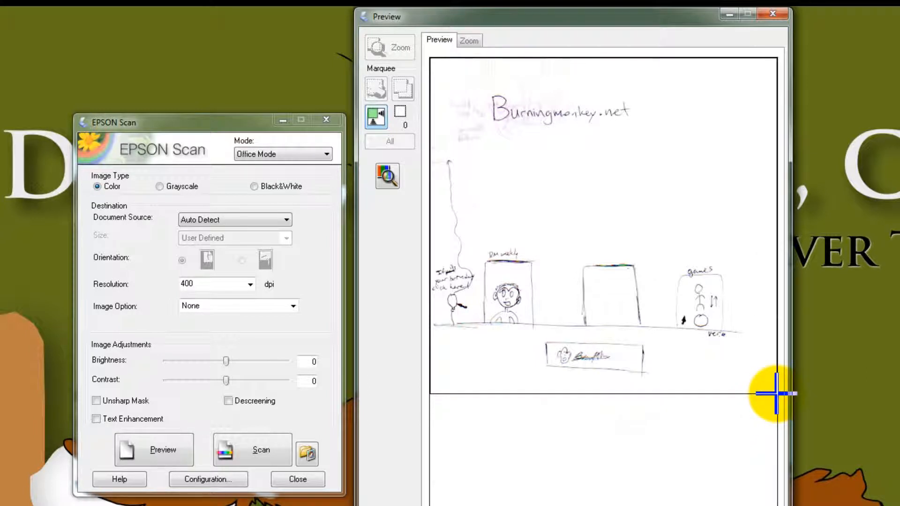
pyautogui.moveTo(777, 394); pyautogui.dragTo(776, 395)
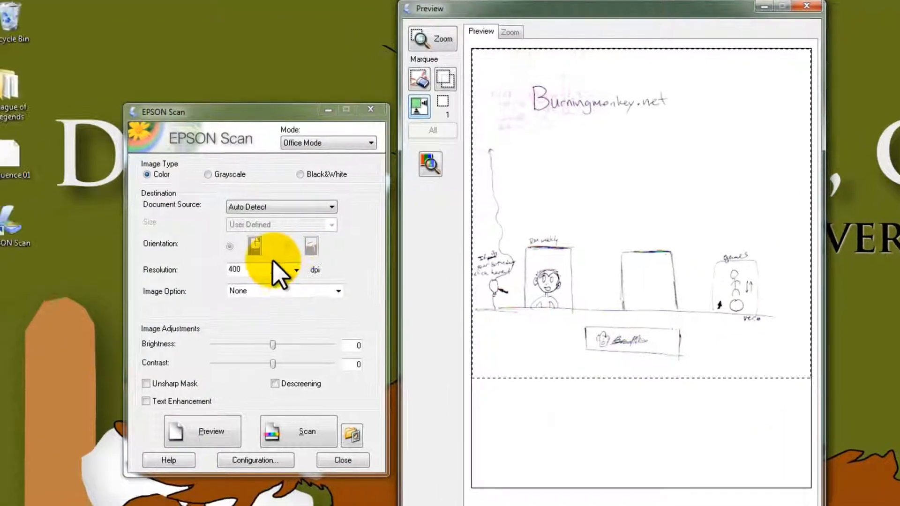
# Set the scan resolution to 200 dpi and start the scan.
pyautogui.click(296, 269)
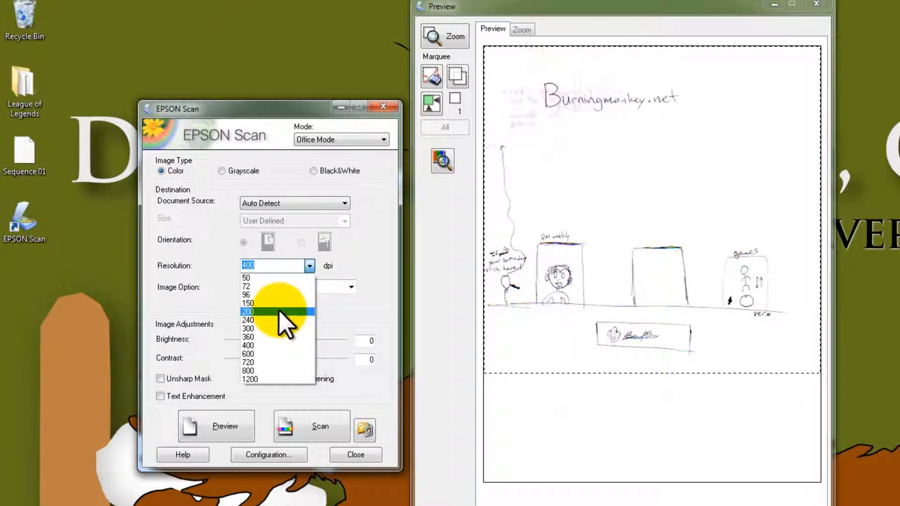
pyautogui.click(278, 310)
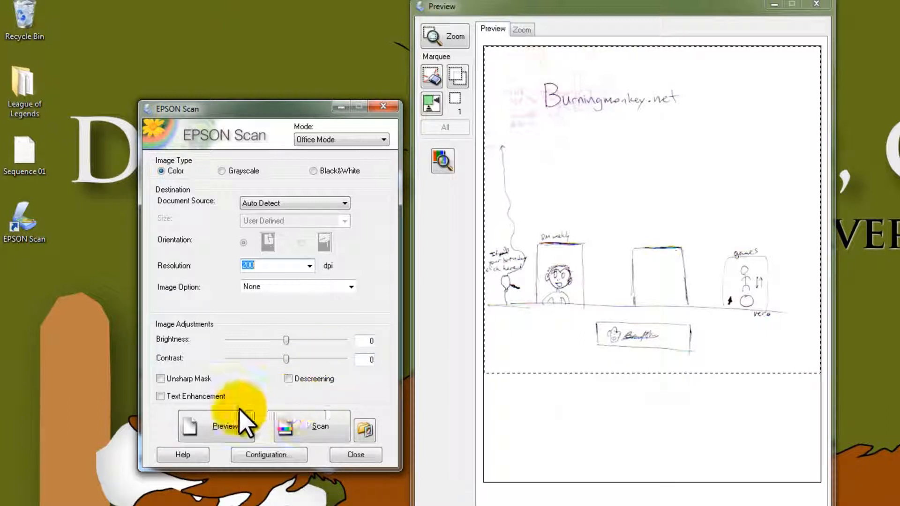
pyautogui.click(304, 427)
# Set the scan to save in My Pictures as JPEG (*.jpg) and run it.
pyautogui.moveTo(99, 10); pyautogui.dragTo(383, 179)
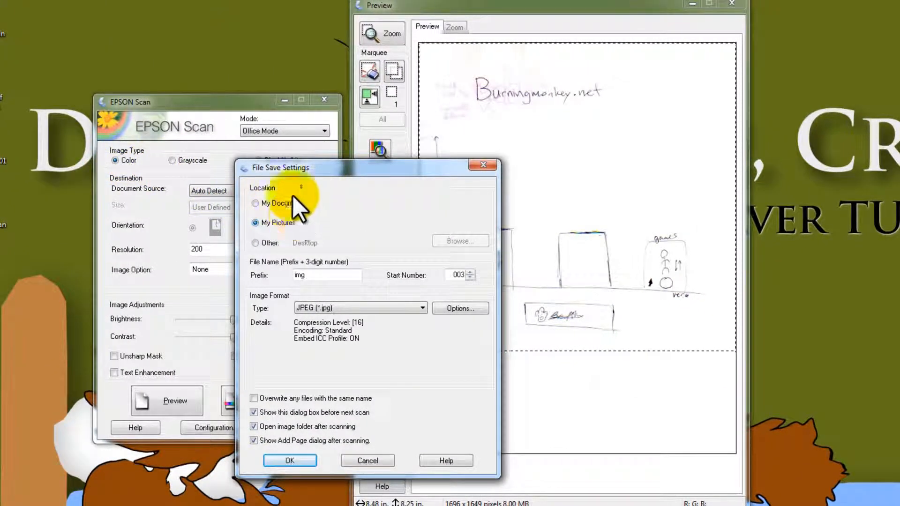
pyautogui.click(258, 203)
pyautogui.click(265, 223)
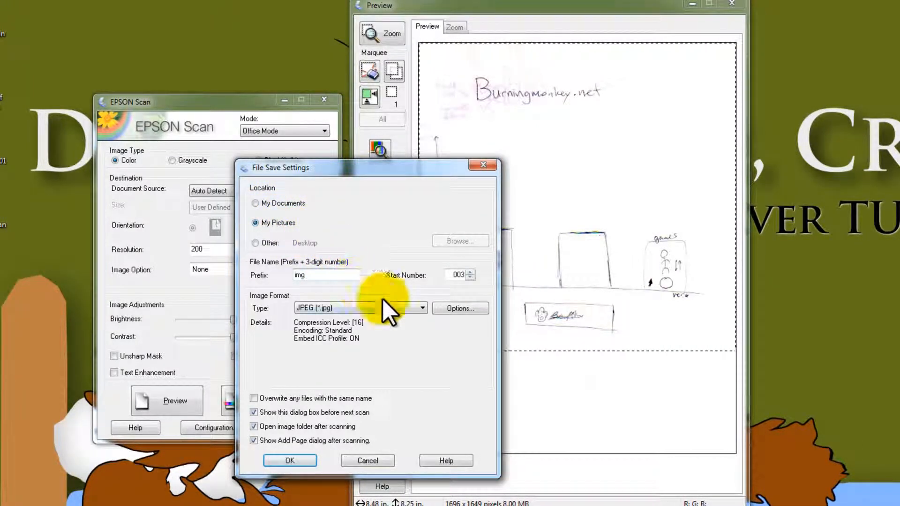
pyautogui.click(398, 308)
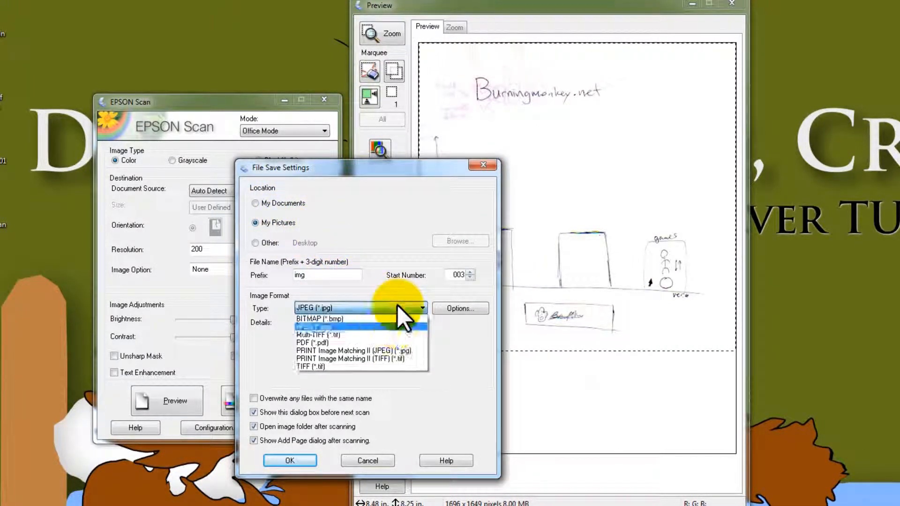
pyautogui.click(377, 328)
pyautogui.click(303, 457)
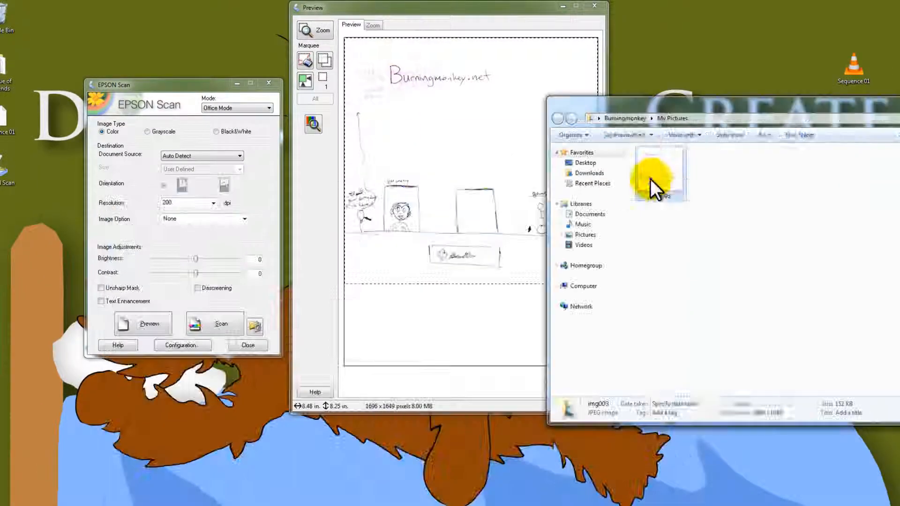
# Open the scanned image img003 to inspect the sketch up close, and close the viewer.
pyautogui.rightClick(655, 180)
pyautogui.click(663, 181)
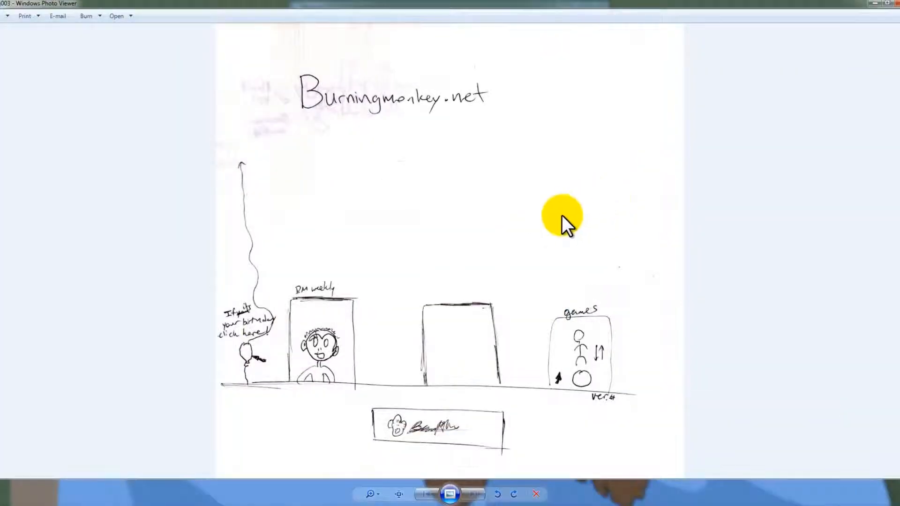
pyautogui.scroll(2, 557, 215)
pyautogui.moveTo(521, 201); pyautogui.dragTo(553, 169)
pyautogui.scroll(-2, 553, 170)
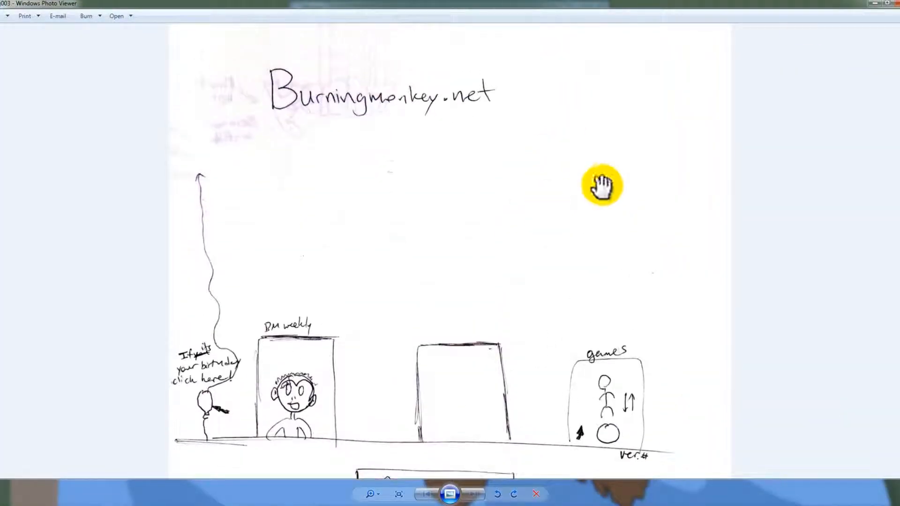
pyautogui.click(896, 4)
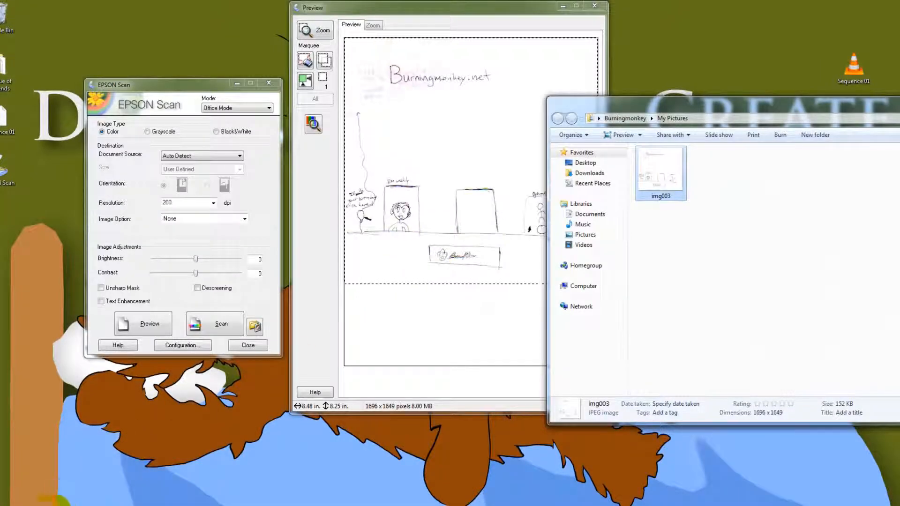
# Open the website's assets folder from Documents and move img003 into it from My Pictures.
pyautogui.rightClick(58, 505)
pyautogui.click(57, 433)
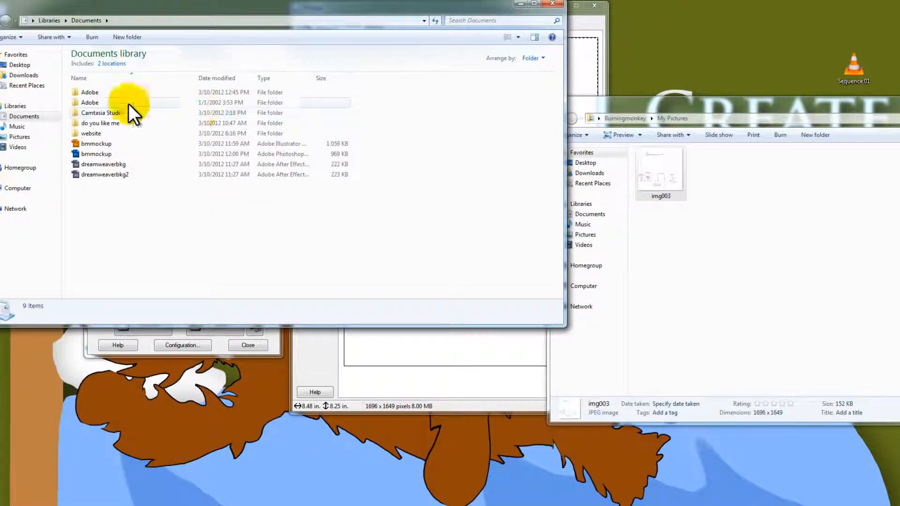
pyautogui.doubleClick(92, 133)
pyautogui.doubleClick(91, 93)
pyautogui.moveTo(669, 177); pyautogui.dragTo(359, 192)
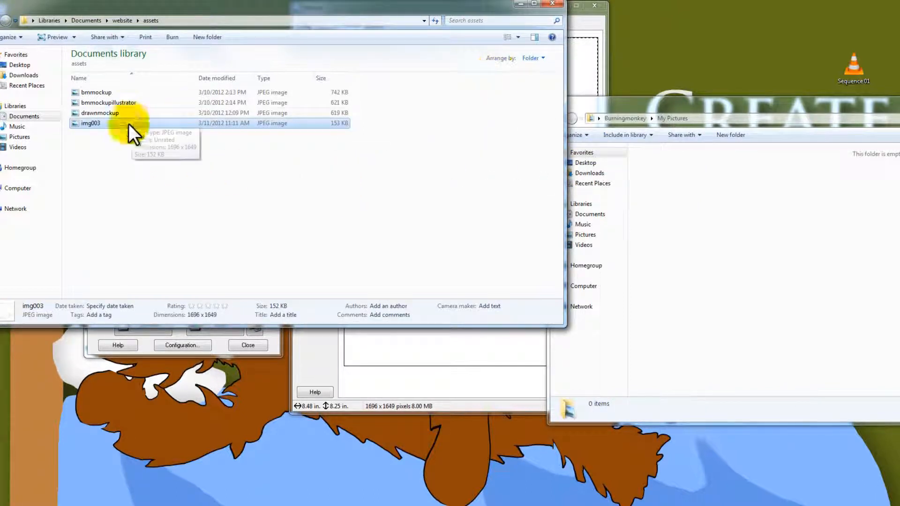
# Close the assets and My Pictures folder windows and return to the burningmonkey site's files in Dreamweaver.
pyautogui.click(553, 4)
pyautogui.moveTo(678, 106); pyautogui.dragTo(839, 114)
pyautogui.hotkey('alt', 'F4')
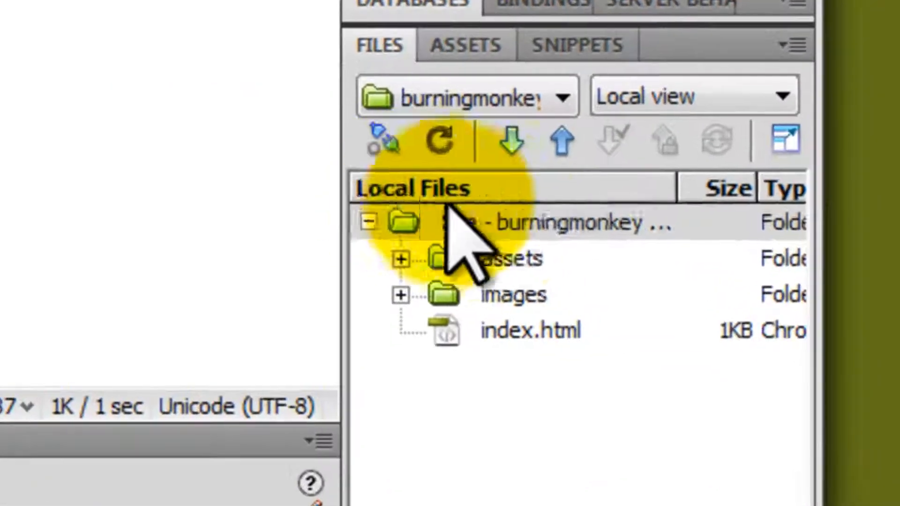
pyautogui.click(766, 360)
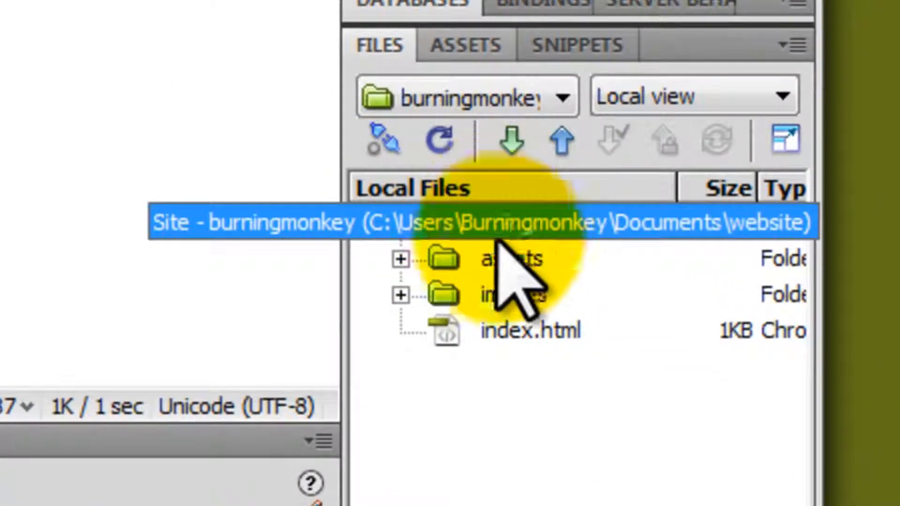
# Expand the assets folder, insert bmmockup.png into index.html without alternate text, and delete the image from the page.
pyautogui.click(401, 259)
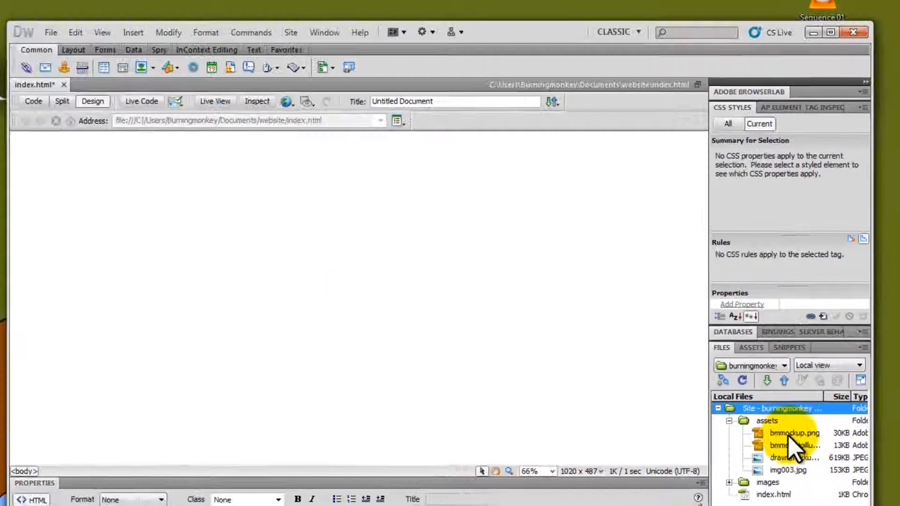
pyautogui.moveTo(688, 364); pyautogui.dragTo(0, 42)
pyautogui.moveTo(333, 267); pyautogui.dragTo(246, 254)
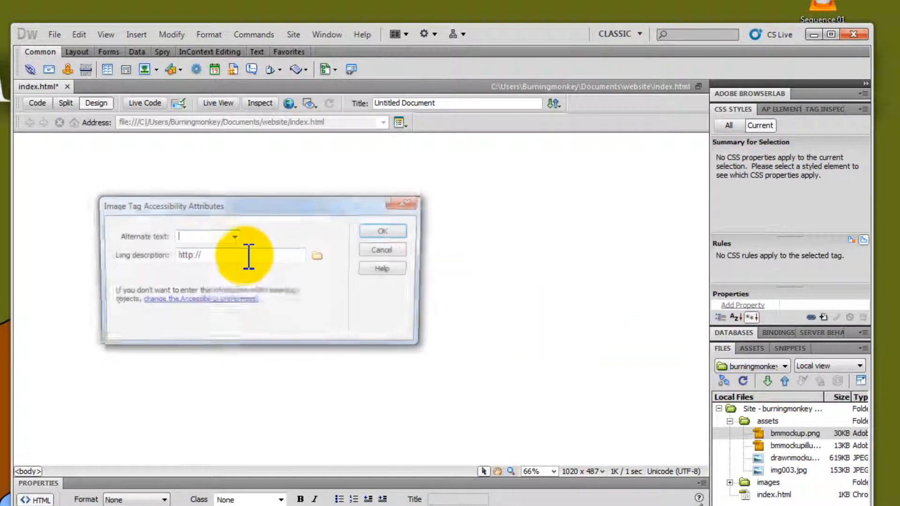
pyautogui.click(385, 231)
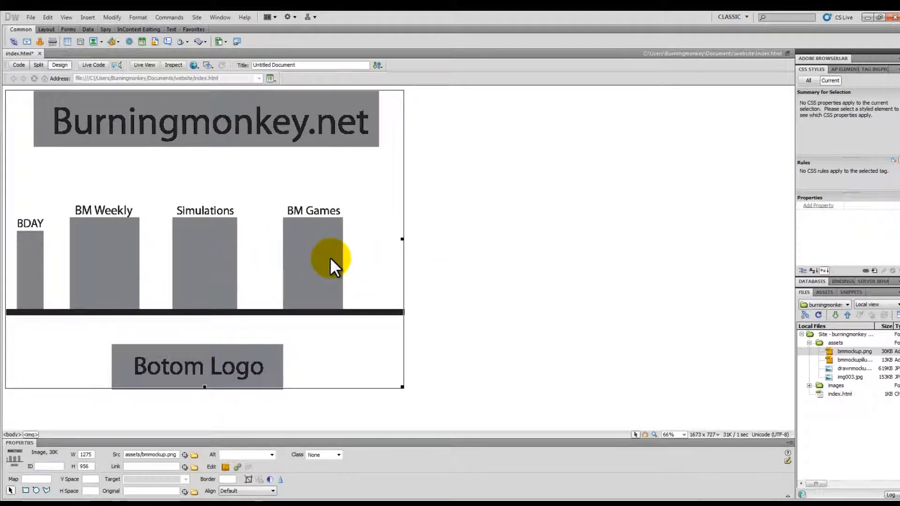
pyautogui.press('Delete')
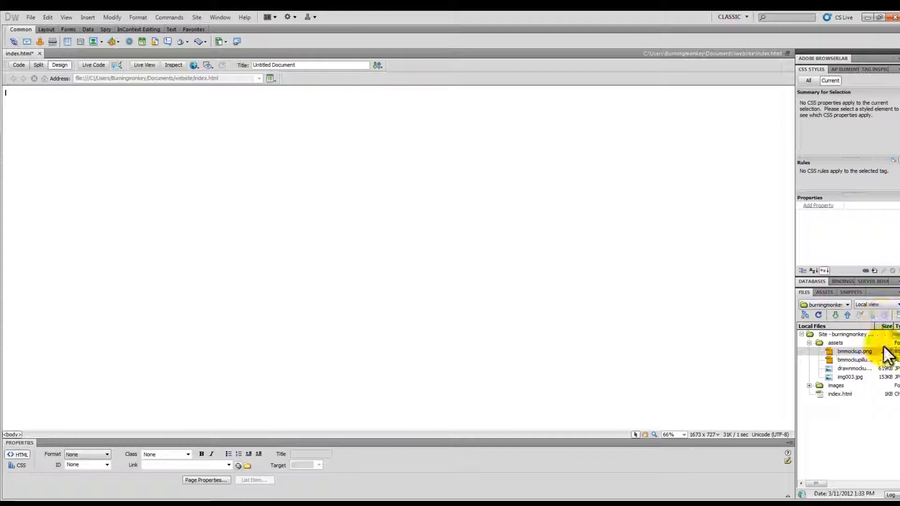
# Insert the Illustrator mockup from assets into index.html without alternate text and delete it from the page.
pyautogui.moveTo(827, 359); pyautogui.dragTo(193, 218)
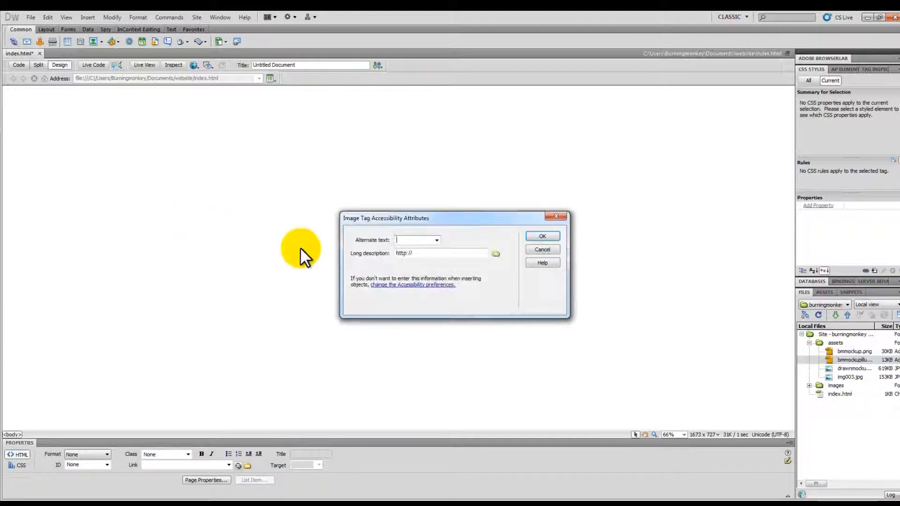
pyautogui.click(542, 236)
pyautogui.press('Delete')
pyautogui.click(857, 359)
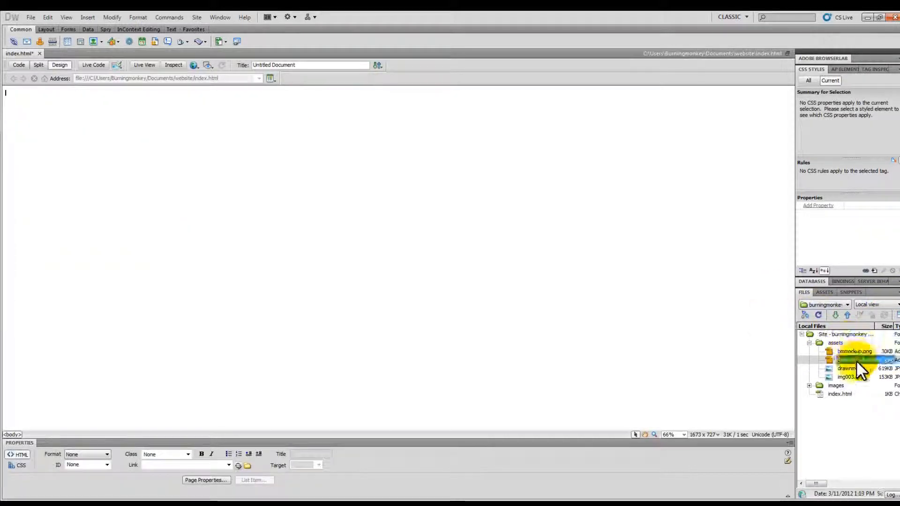
# Insert img003.jpg from assets into index.html without alternate text and set the magnification to Fit All.
pyautogui.moveTo(845, 379); pyautogui.dragTo(263, 277)
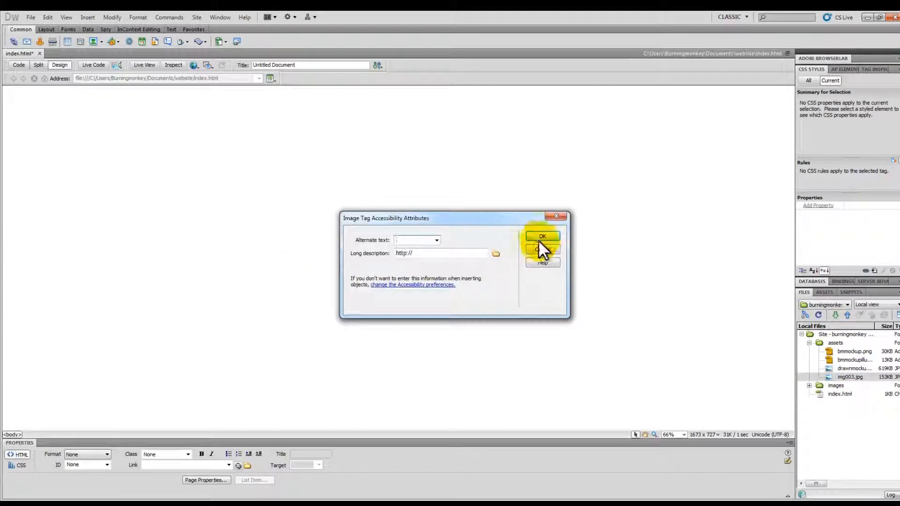
pyautogui.click(538, 239)
pyautogui.scroll(5, 370, 275)
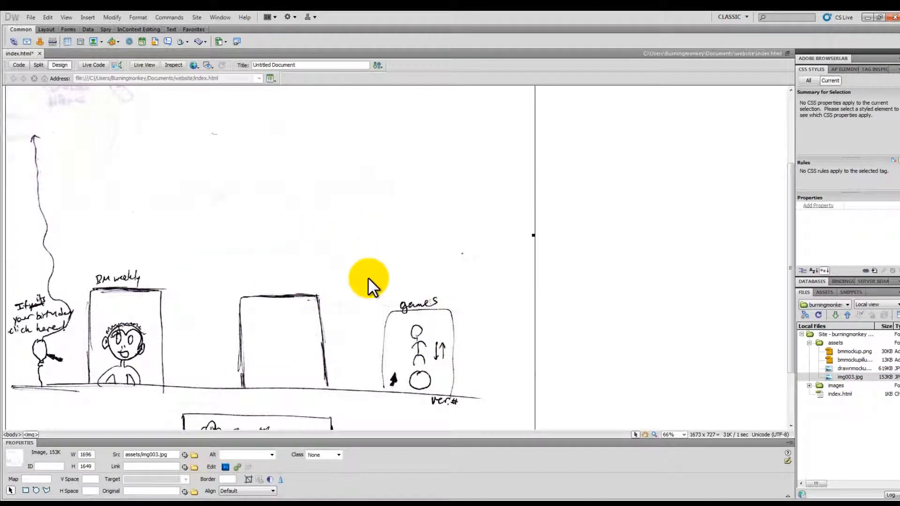
pyautogui.scroll(3, 370, 271)
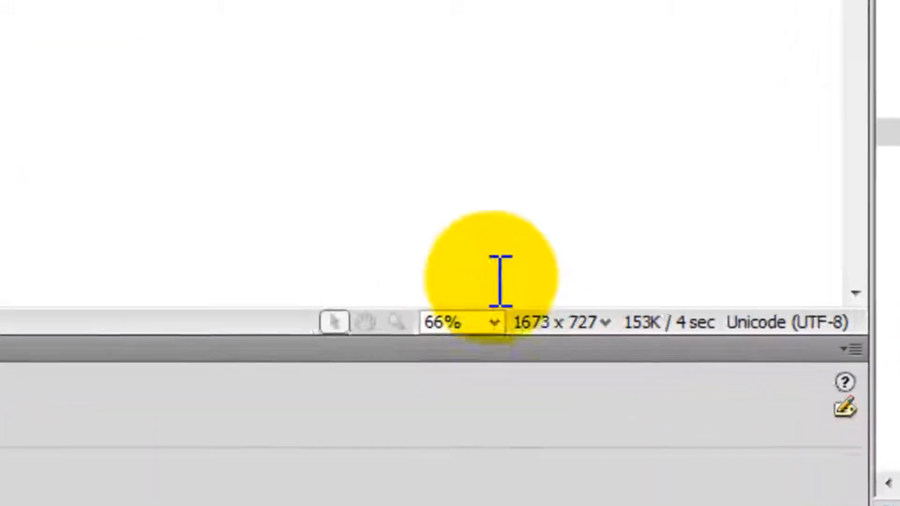
pyautogui.click(473, 336)
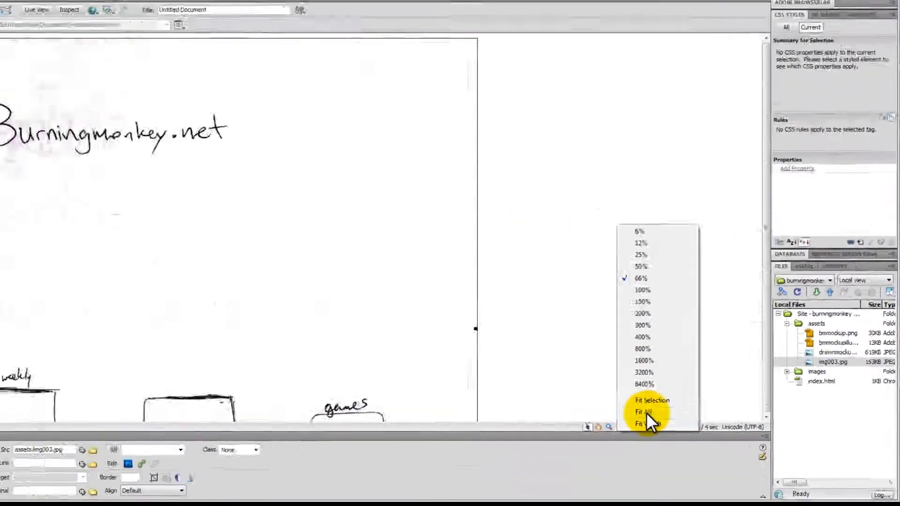
pyautogui.click(488, 388)
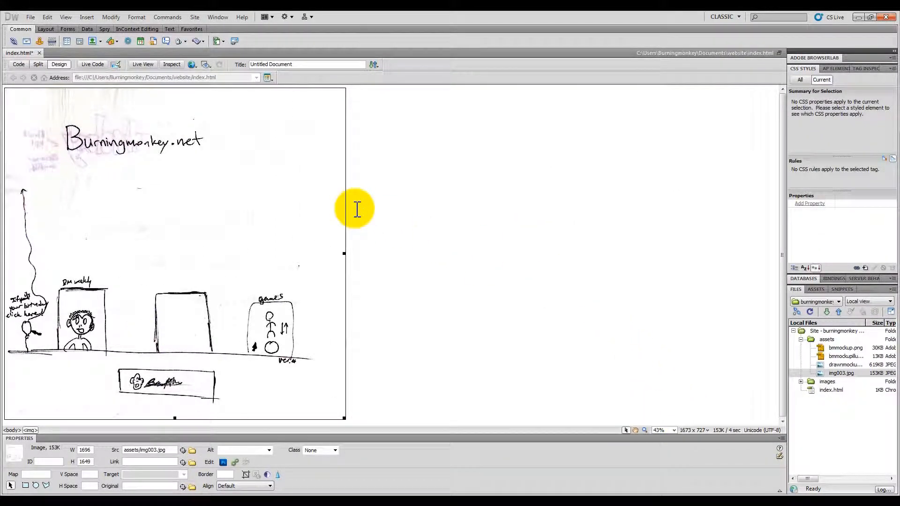
# Draw an AP Div around the hand-drawn Burningmonkey.net heading at the top of the sketch.
pyautogui.click(49, 28)
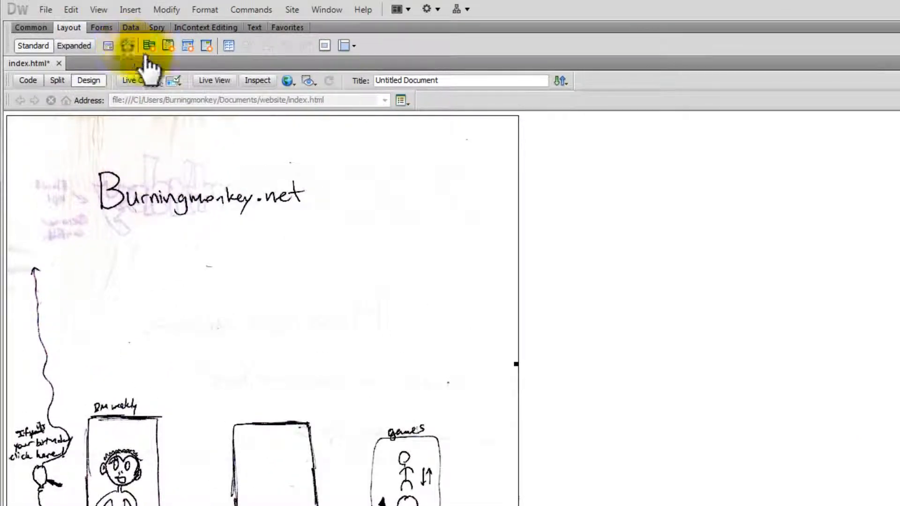
pyautogui.click(128, 45)
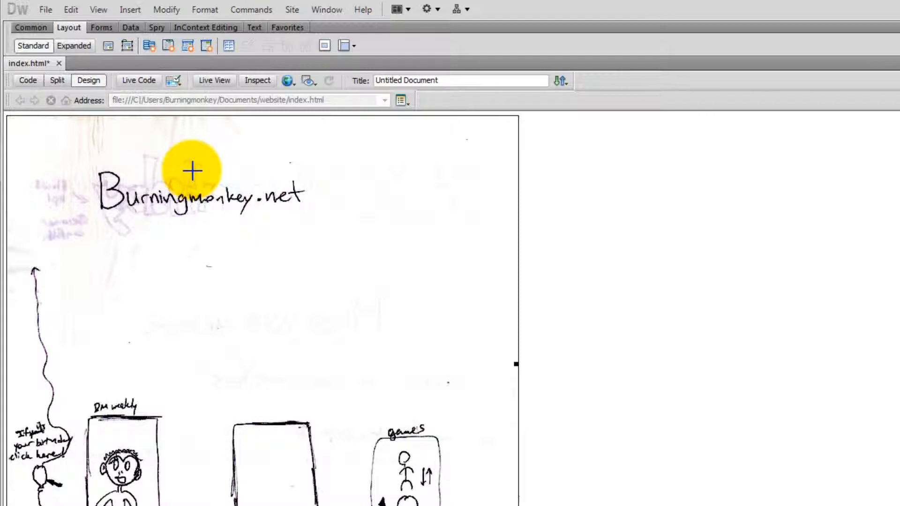
pyautogui.moveTo(71, 150)
pyautogui.mouseDown()
pyautogui.moveTo(116, 174)
pyautogui.moveTo(322, 222)
pyautogui.mouseUp()
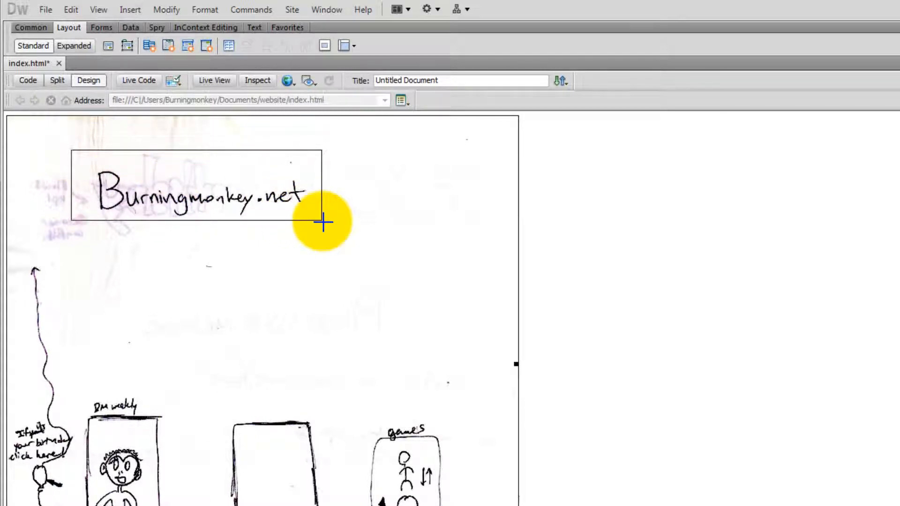
pyautogui.moveTo(323, 222); pyautogui.dragTo(328, 229)
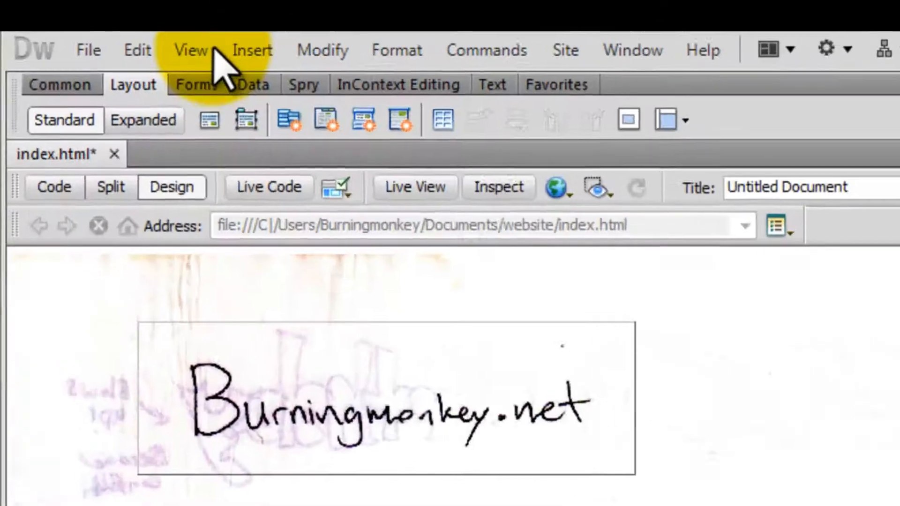
# Show the rulers and place a horizontal guide along the ground line of the sketch.
pyautogui.click(66, 17)
pyautogui.moveTo(120, 347)
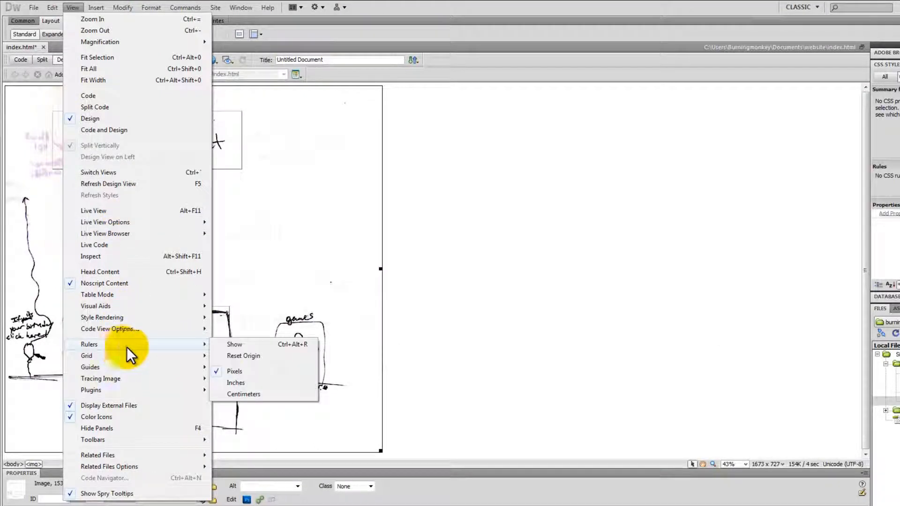
pyautogui.click(229, 348)
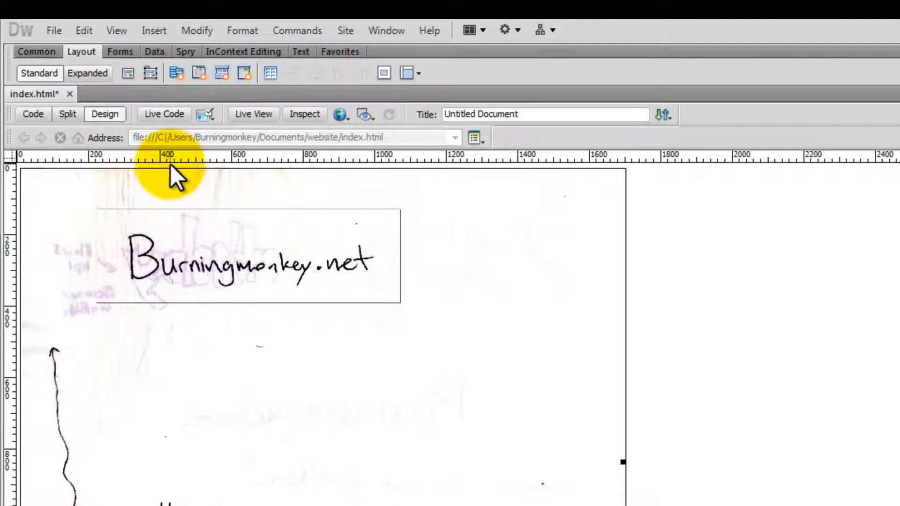
pyautogui.moveTo(216, 156); pyautogui.dragTo(221, 437)
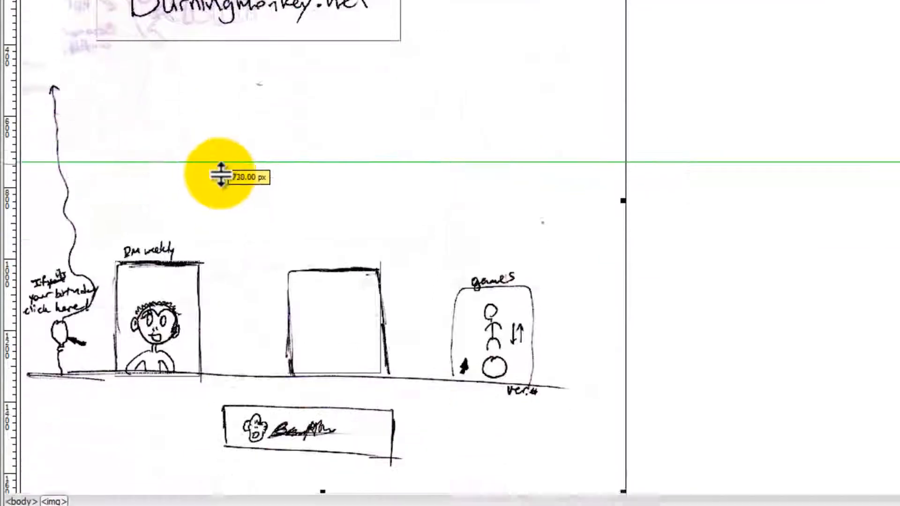
pyautogui.moveTo(220, 175); pyautogui.dragTo(199, 352)
pyautogui.moveTo(199, 320); pyautogui.dragTo(193, 342)
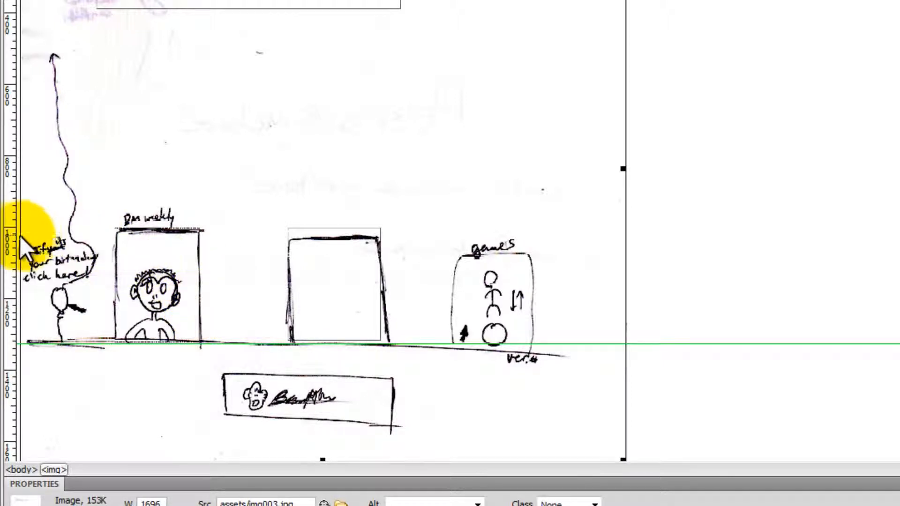
# Place vertical guides on both sides of the BM weekly box and draw an AP Div of about 233 by 325 px between them.
pyautogui.moveTo(12, 237); pyautogui.dragTo(198, 256)
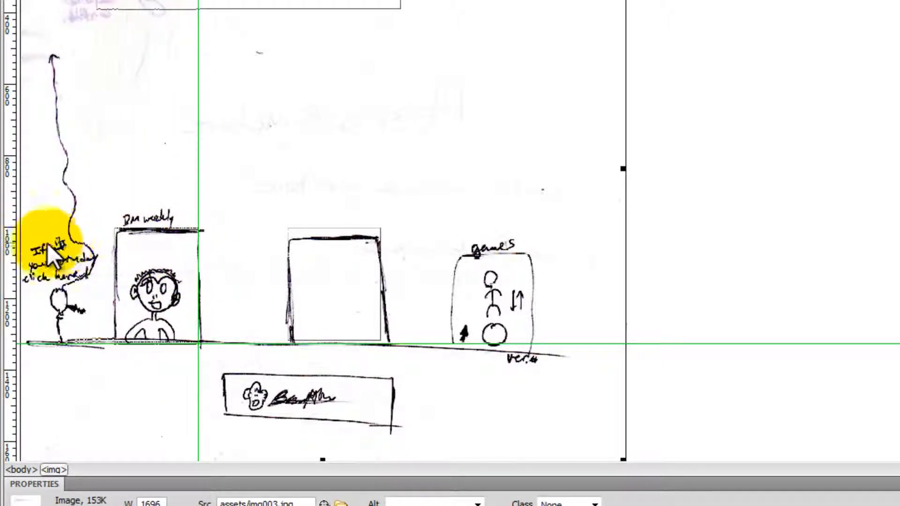
pyautogui.moveTo(12, 243); pyautogui.dragTo(115, 253)
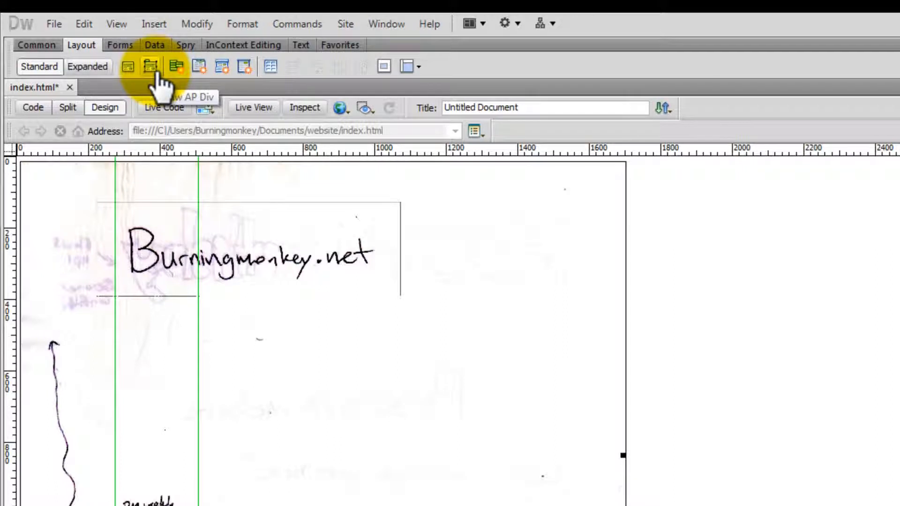
pyautogui.click(151, 66)
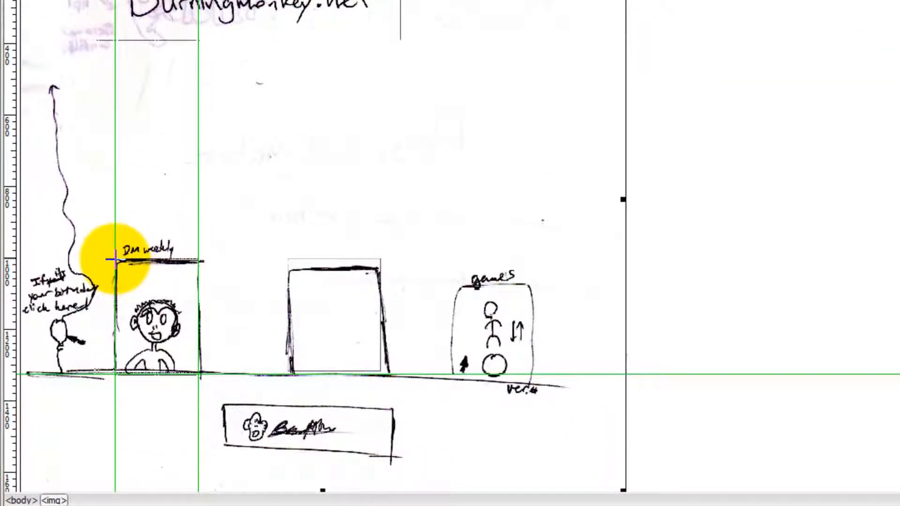
pyautogui.moveTo(115, 259); pyautogui.dragTo(200, 377)
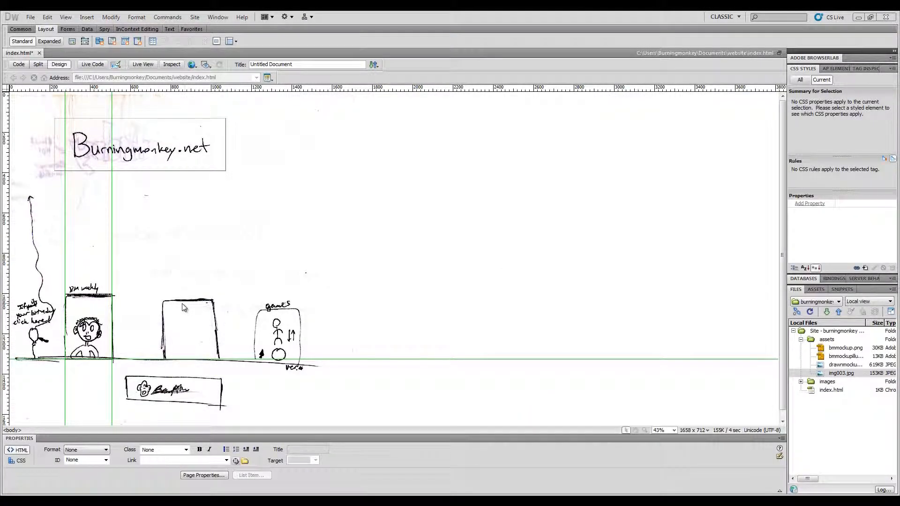
# Copy the BM weekly AP Div, paste it into the page and select the AP Div over the empty middle box.
pyautogui.click(95, 295)
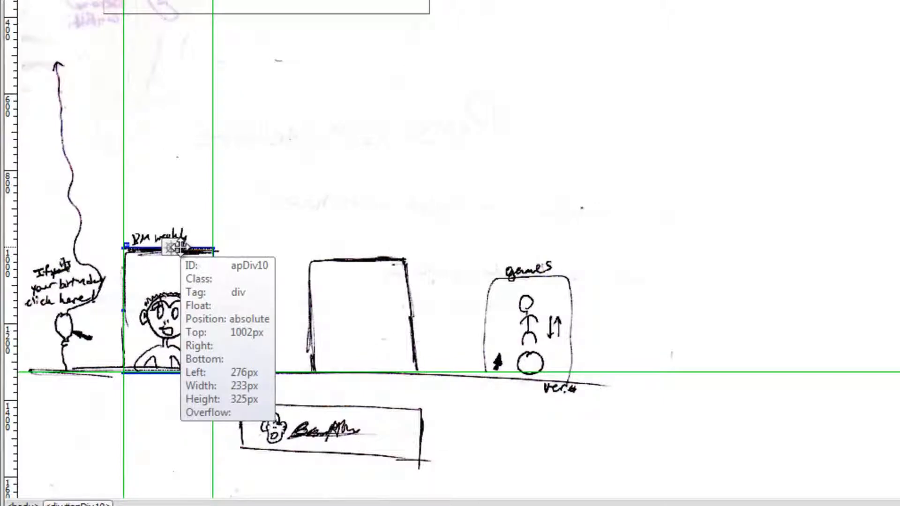
pyautogui.rightClick(182, 247)
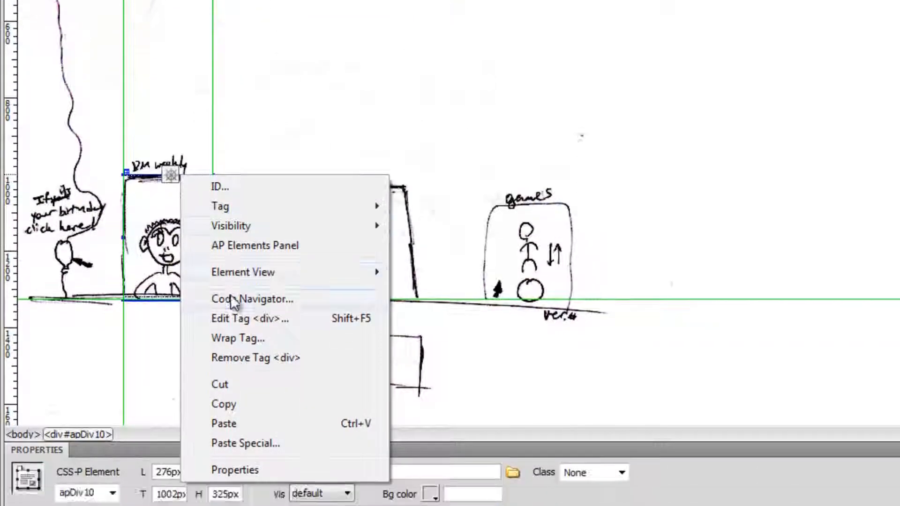
pyautogui.click(251, 474)
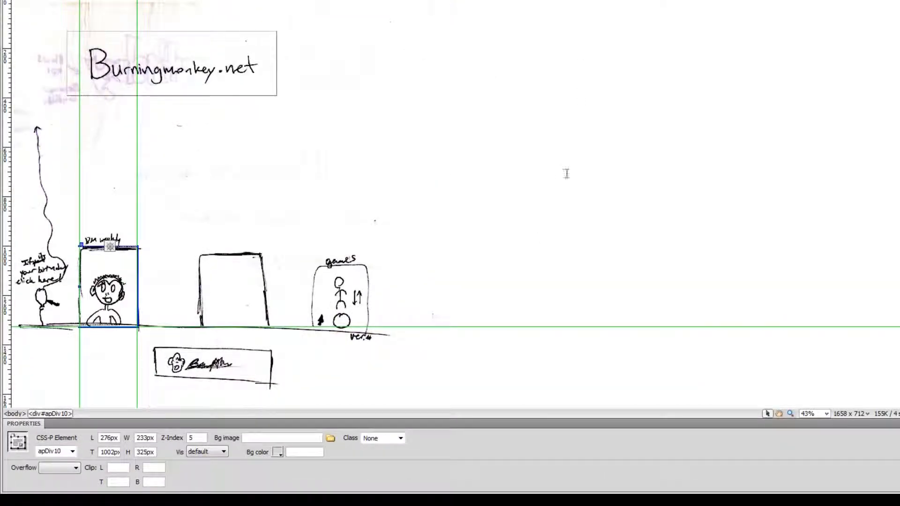
pyautogui.click(566, 173)
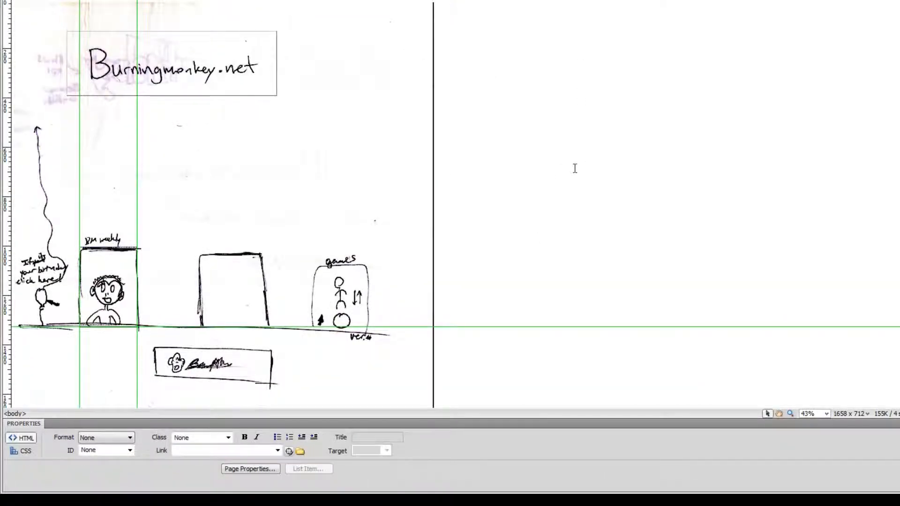
pyautogui.rightClick(553, 160)
pyautogui.click(560, 440)
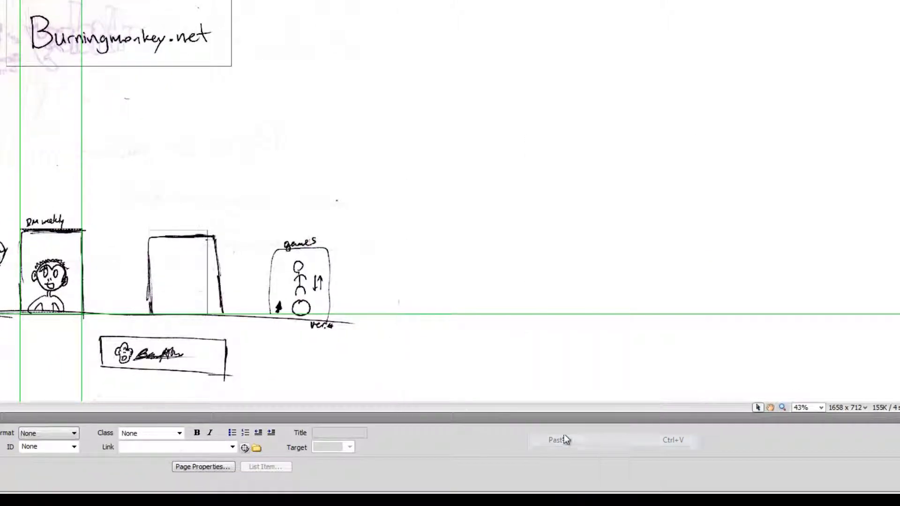
pyautogui.click(186, 229)
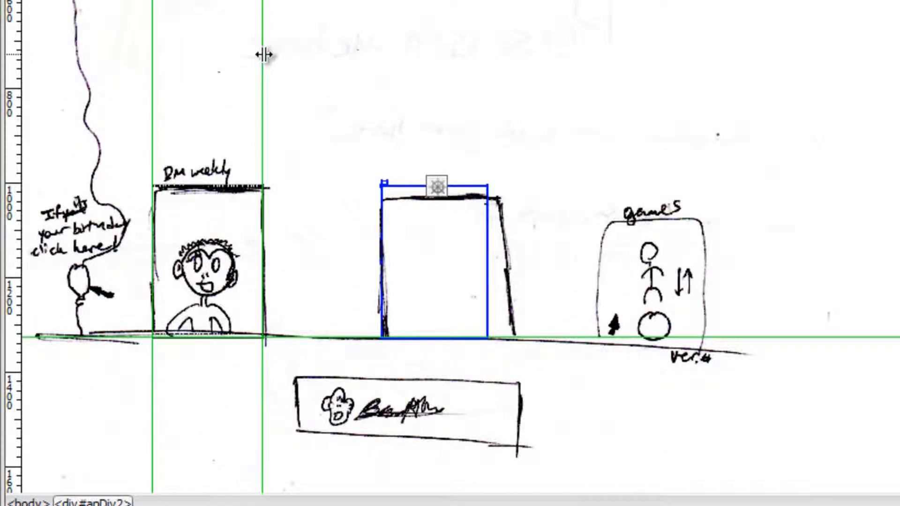
# Move both vertical guides to the sides of the games box and draw an AP Div of about 232 by 267 px between them.
pyautogui.moveTo(263, 55); pyautogui.dragTo(268, 55)
pyautogui.moveTo(515, 99); pyautogui.dragTo(707, 134)
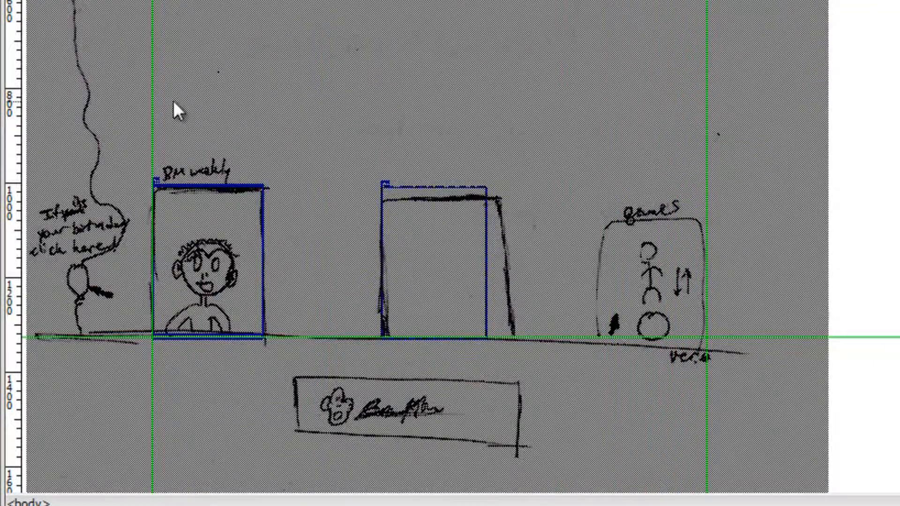
pyautogui.moveTo(160, 100); pyautogui.dragTo(595, 125)
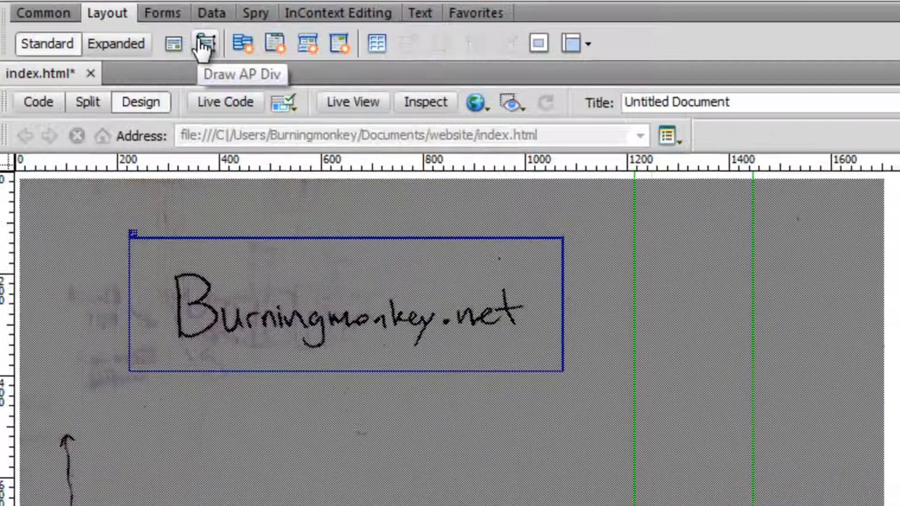
pyautogui.click(209, 69)
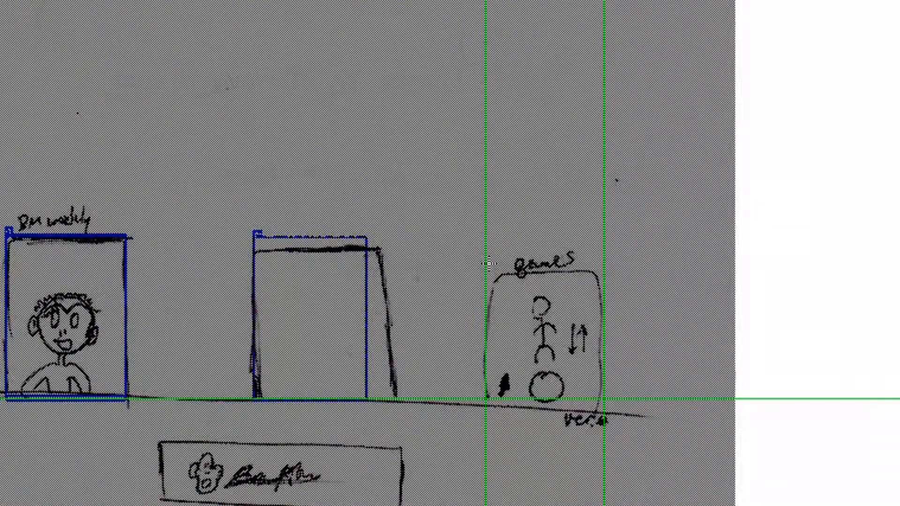
pyautogui.moveTo(534, 327); pyautogui.dragTo(604, 385)
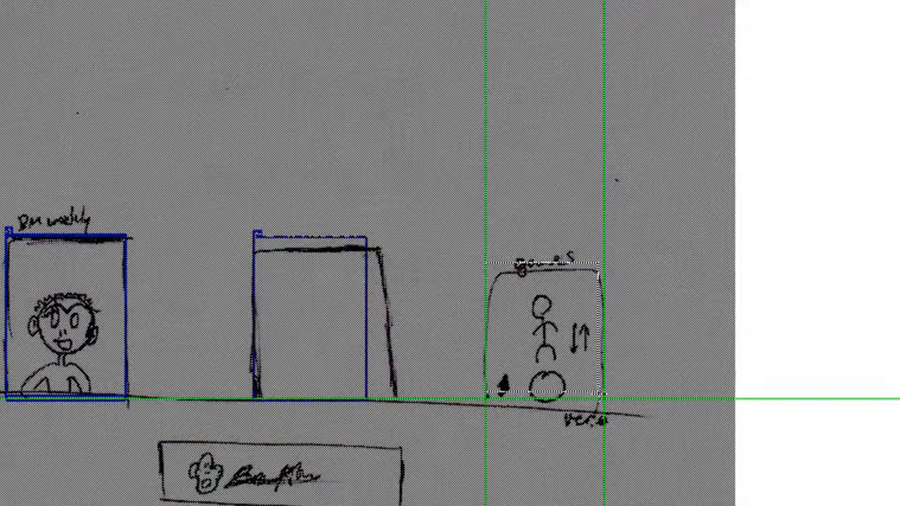
pyautogui.moveTo(602, 397); pyautogui.dragTo(604, 398)
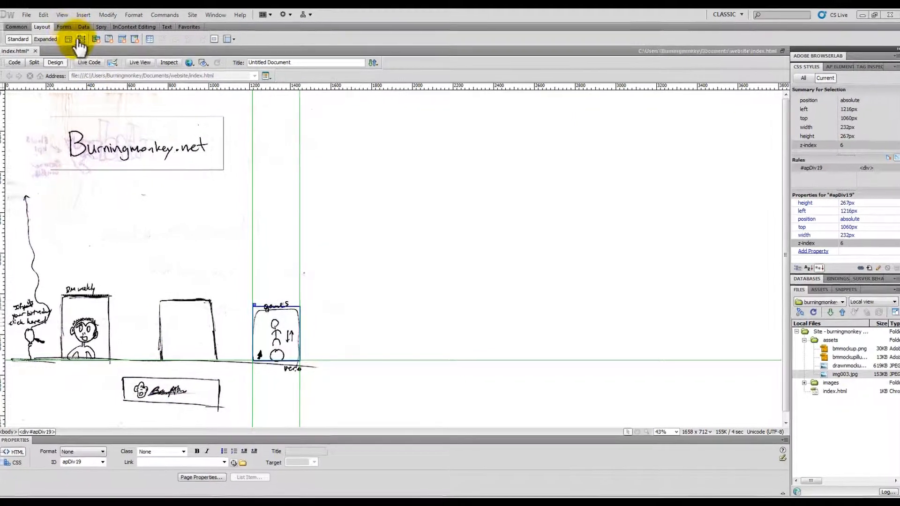
# Draw an AP Div of about 467 by 146 px over the banner box below the ground line and one about 1411 by 31 px along that line.
pyautogui.click(81, 40)
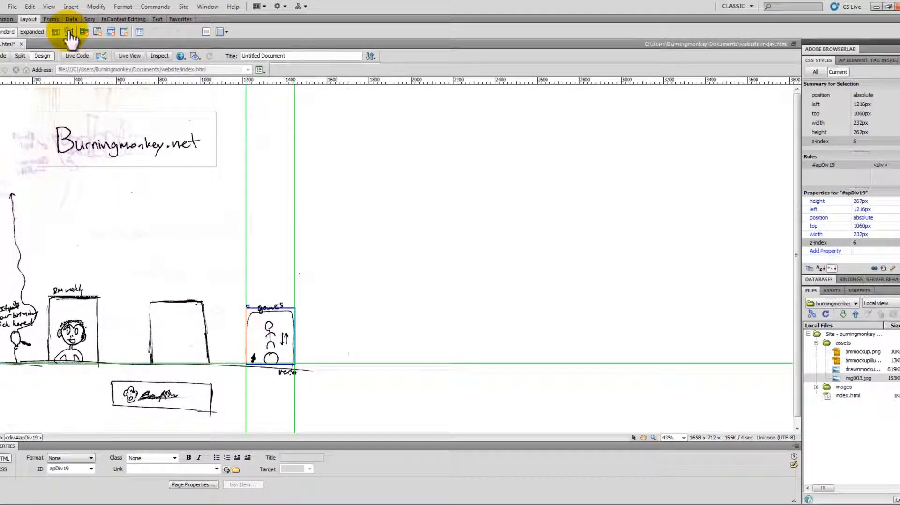
pyautogui.moveTo(110, 383); pyautogui.dragTo(211, 413)
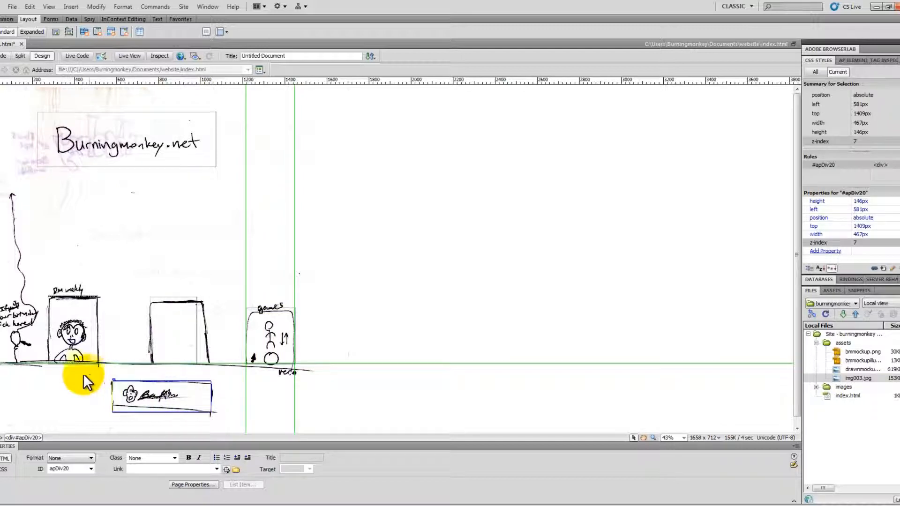
pyautogui.click(72, 35)
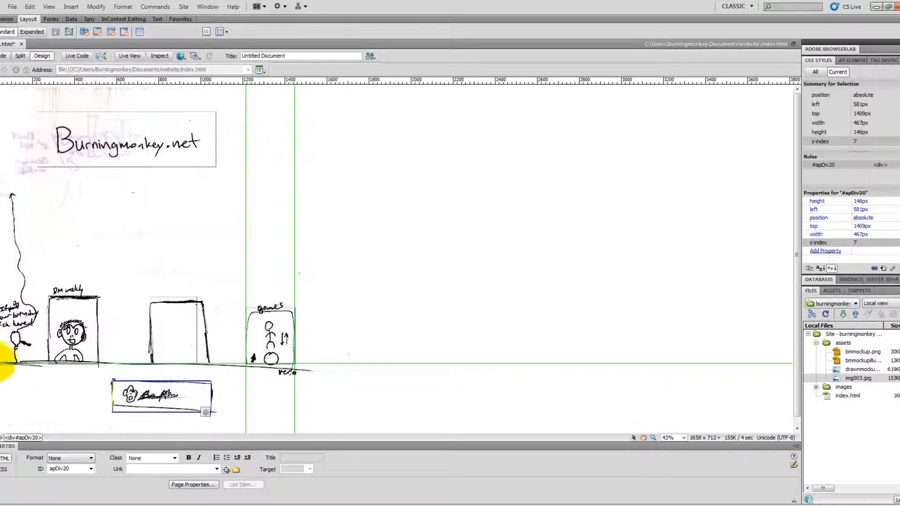
pyautogui.moveTo(14, 364); pyautogui.dragTo(298, 371)
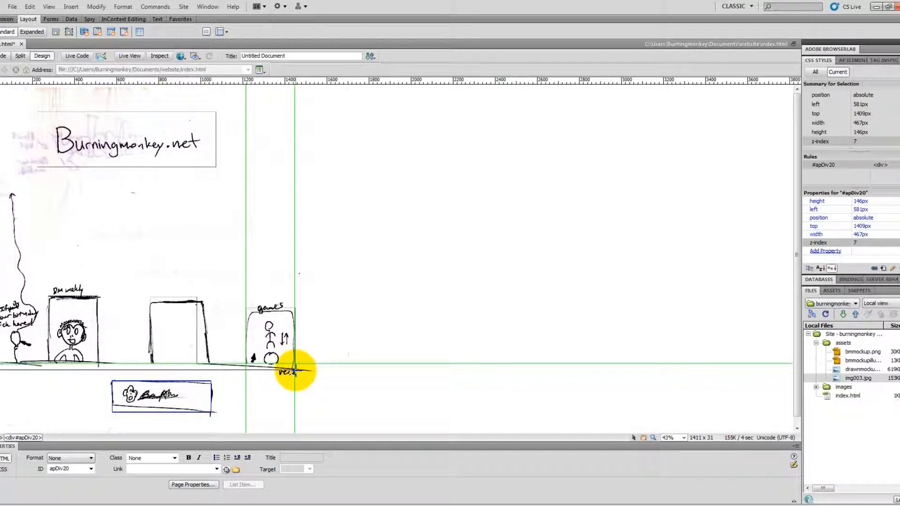
pyautogui.moveTo(294, 371); pyautogui.dragTo(295, 370)
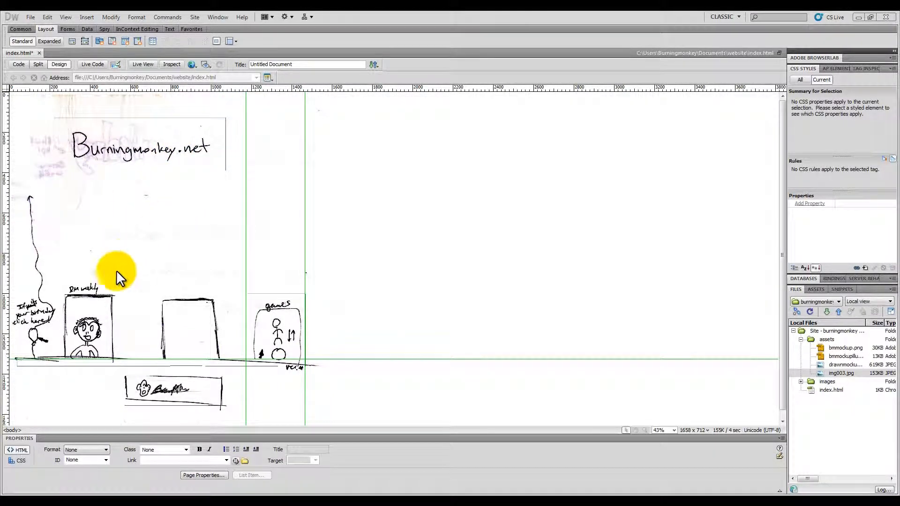
# Set the background color of the AP Div along the ground line to #000000.
pyautogui.click(76, 367)
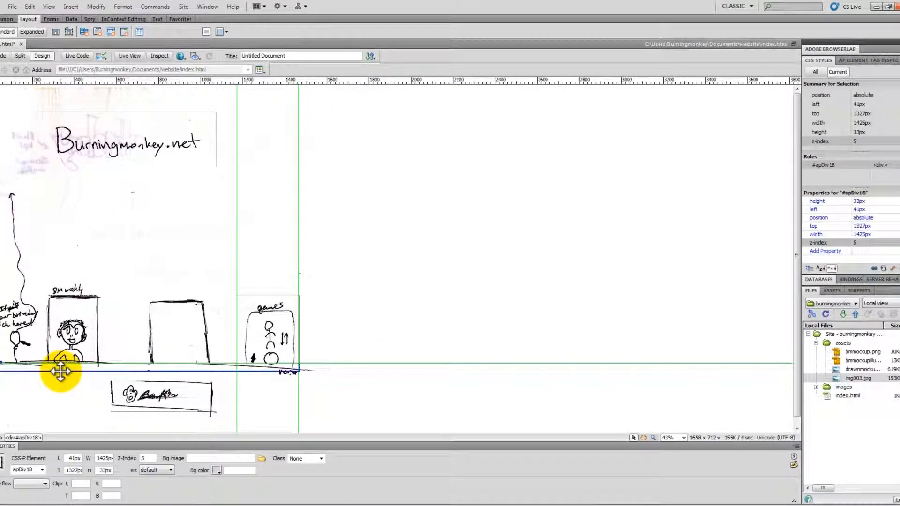
pyautogui.click(218, 470)
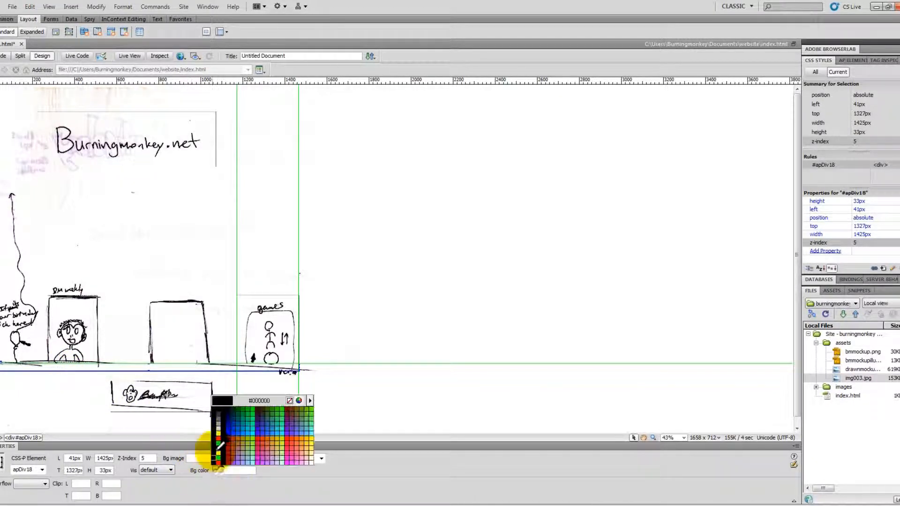
pyautogui.click(217, 409)
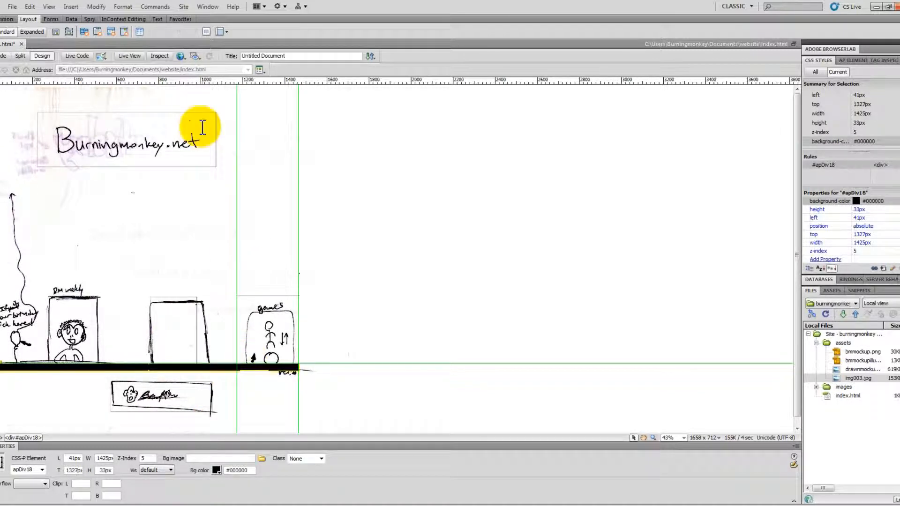
# Save index.html, preview it in Chrome to check the black ground bar against the sketch, and close the preview.
pyautogui.click(182, 58)
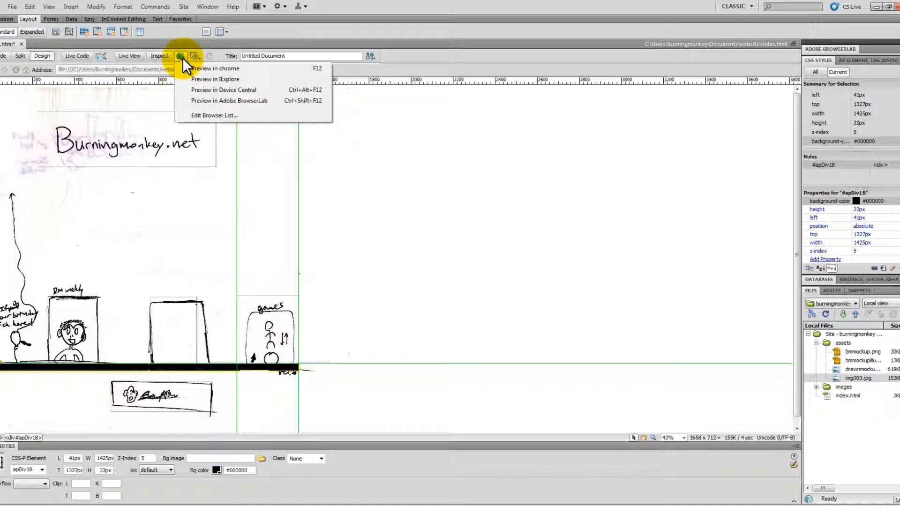
pyautogui.click(214, 69)
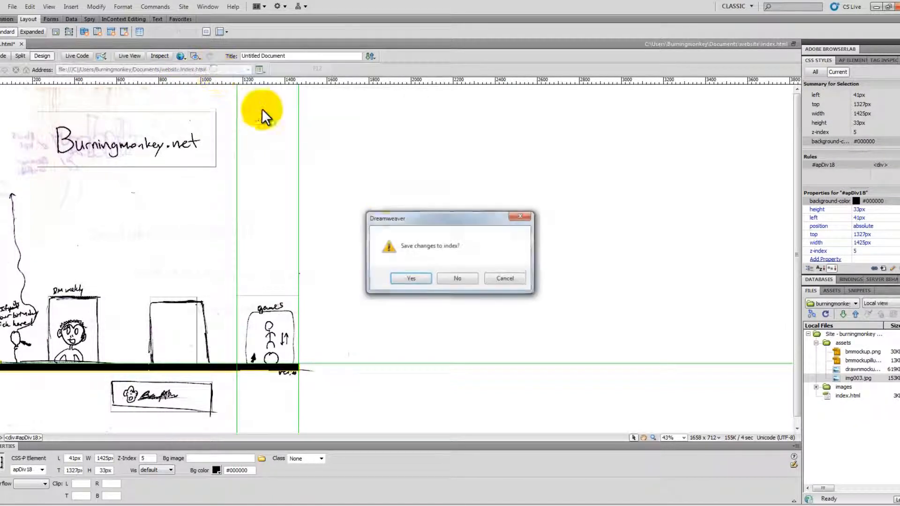
pyautogui.click(421, 279)
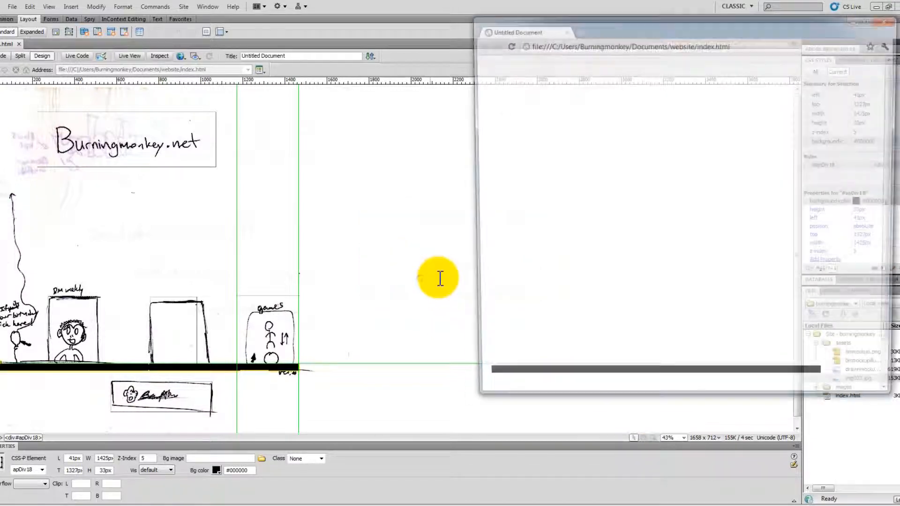
pyautogui.scroll(-1, 609, 290)
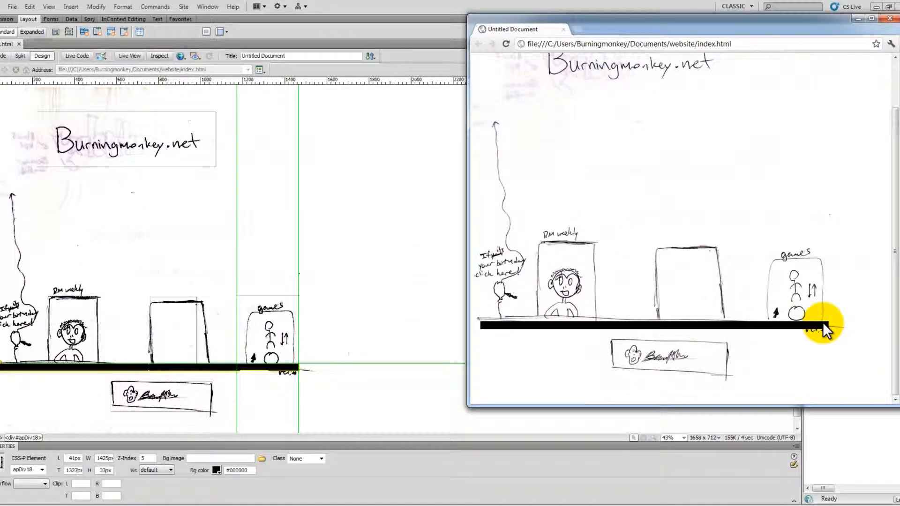
pyautogui.scroll(1, 631, 334)
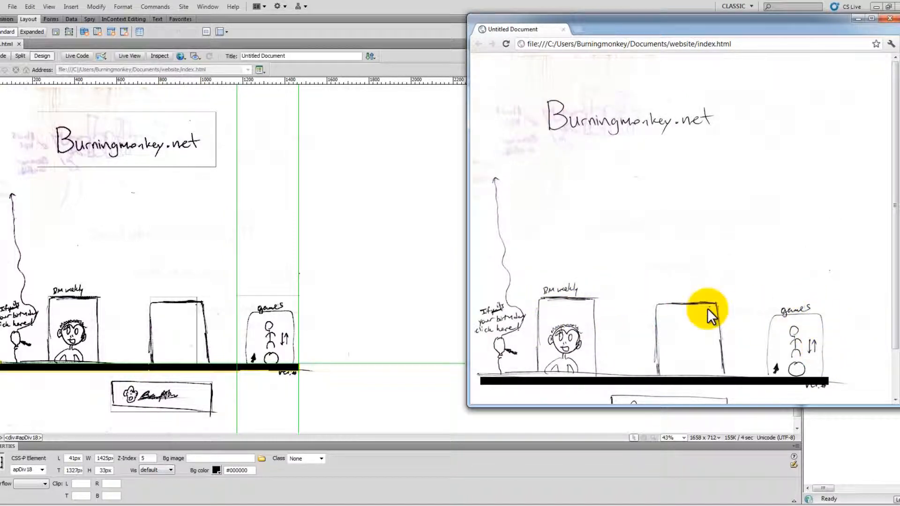
pyautogui.scroll(-1, 561, 310)
pyautogui.scroll(1, 600, 319)
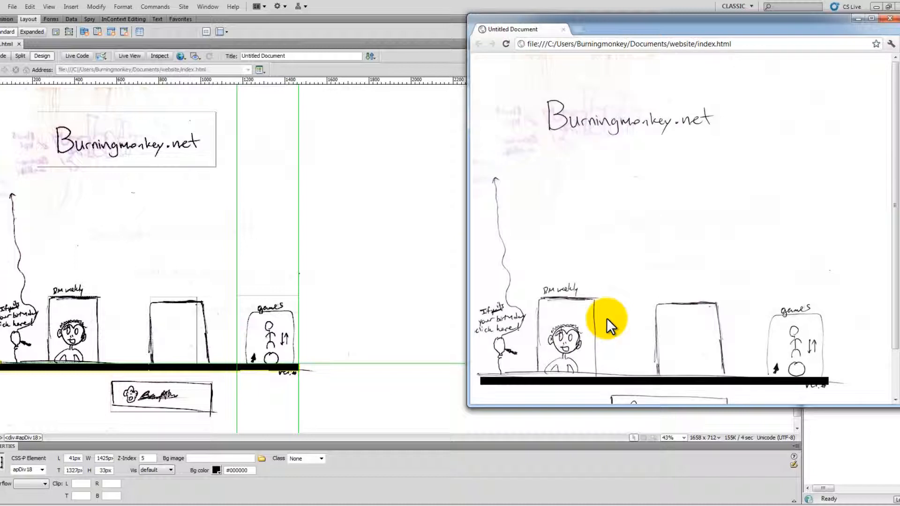
pyautogui.click(888, 19)
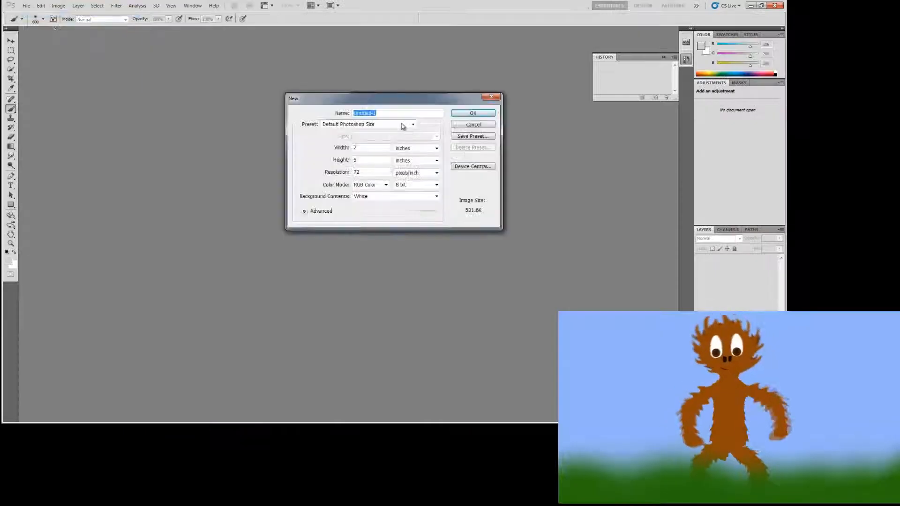
# Switch to Photoshop and create a new document using a different preset and a preset size.
pyautogui.click(401, 125)
pyautogui.click(370, 187)
pyautogui.click(393, 137)
pyautogui.click(384, 152)
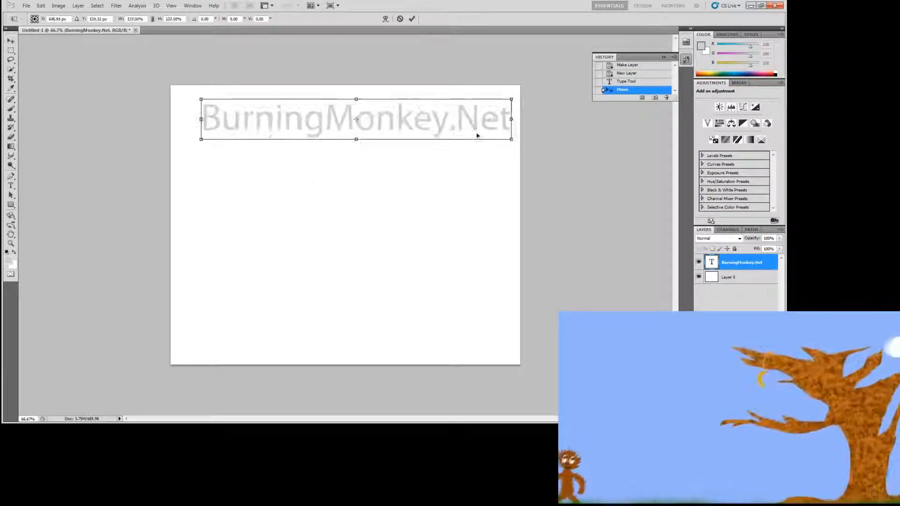
# Color the BurningMonkey.Net title in red and brown letters and give it a soft black drop shadow.
pyautogui.click(268, 19)
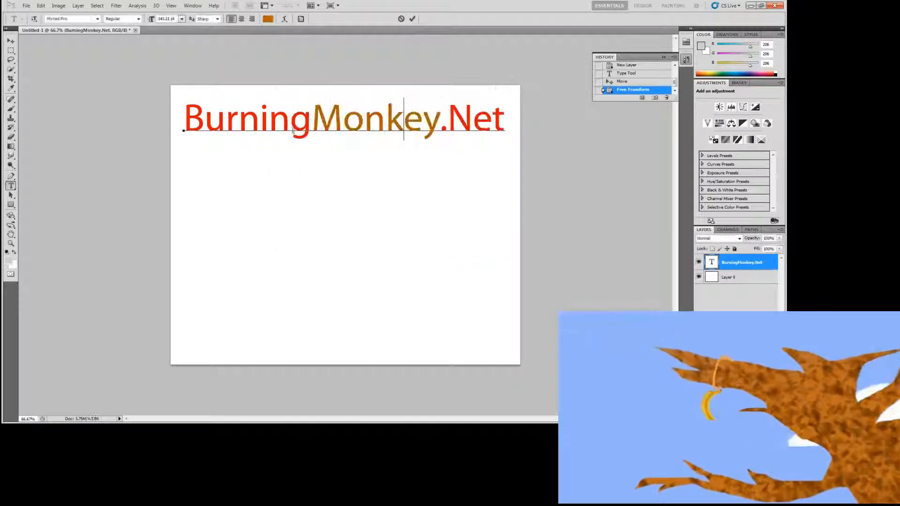
pyautogui.moveTo(473, 121); pyautogui.dragTo(492, 121)
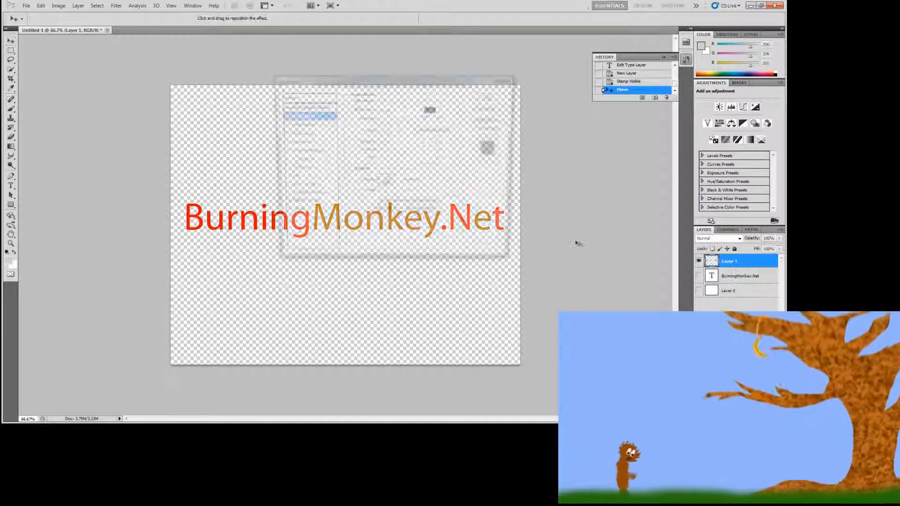
pyautogui.moveTo(626, 198); pyautogui.dragTo(630, 199)
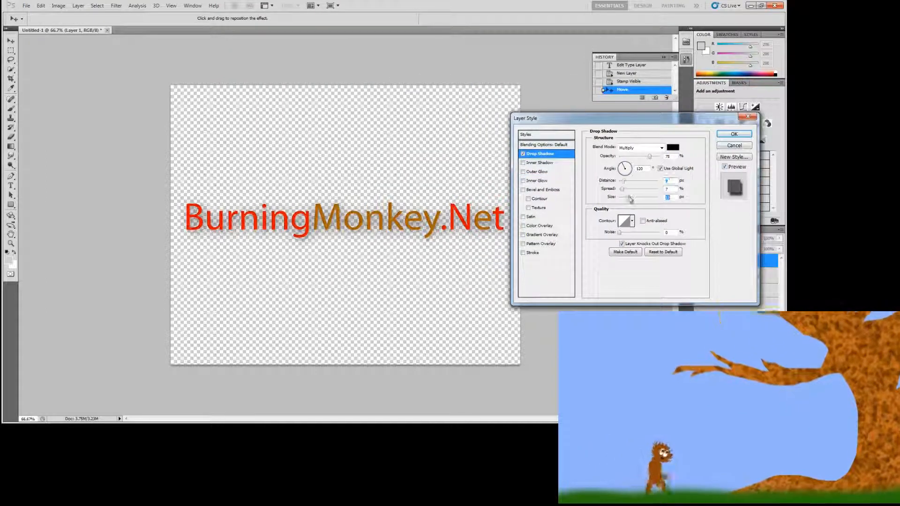
pyautogui.click(734, 134)
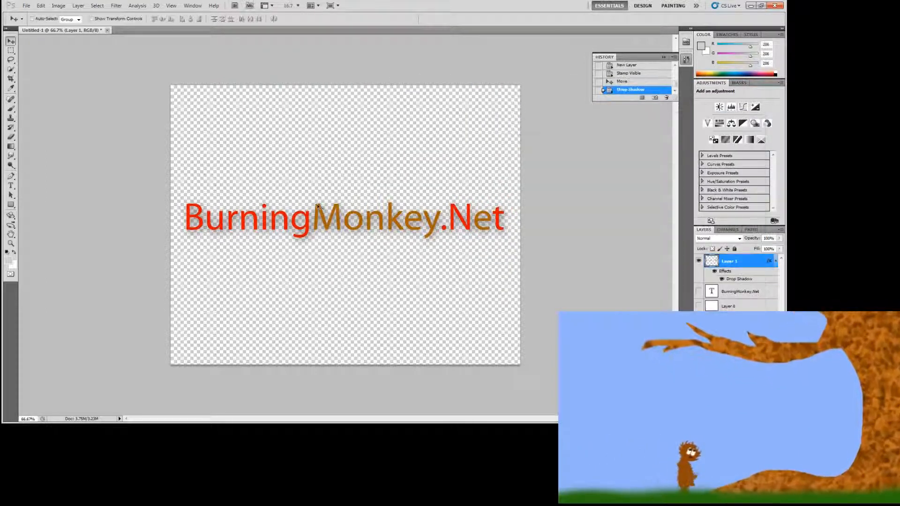
# Scale the BurningMonkey.Net title down slightly and move it up toward the canvas's upper edge.
pyautogui.hotkey('ctrl', 't')
pyautogui.moveTo(504, 238); pyautogui.dragTo(477, 235)
pyautogui.press('Return')
pyautogui.moveTo(383, 226); pyautogui.dragTo(394, 122)
# Crop the canvas to the area around the BurningMonkey.Net title.
pyautogui.press('c')
pyautogui.moveTo(546, 136); pyautogui.dragTo(166, 81)
pyautogui.press('Return')
# Save the title graphic as toplogo in the images folder.
pyautogui.hotkey('ctrl', 's')
pyautogui.doubleClick(417, 134)
pyautogui.doubleClick(346, 109)
pyautogui.write('logo')
pyautogui.click(465, 213)
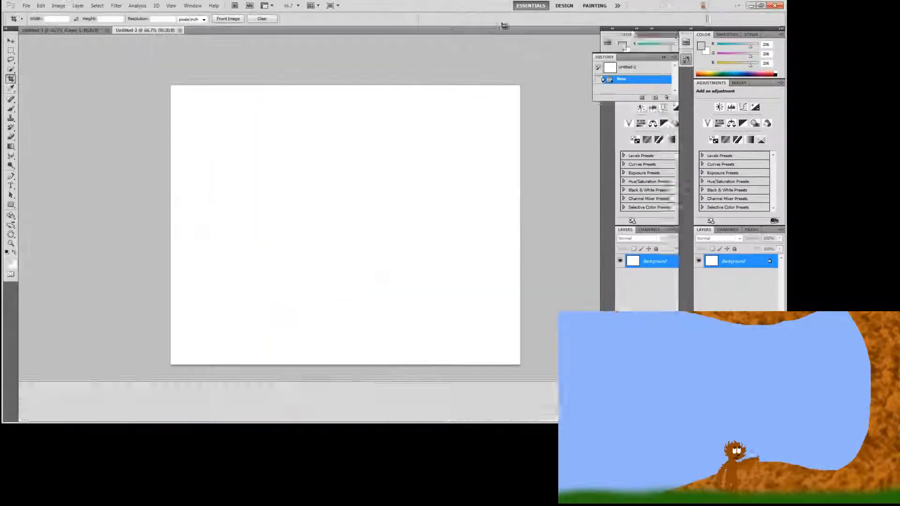
# Hide the background layer and fill an upright rectangular selection with salmon pink on a new layer.
pyautogui.click(767, 419)
pyautogui.click(699, 275)
pyautogui.press('m')
pyautogui.moveTo(254, 149); pyautogui.dragTo(347, 277)
pyautogui.hotkey('shift', 'F5')
pyautogui.click(409, 135)
pyautogui.click(398, 155)
pyautogui.click(424, 186)
pyautogui.click(362, 193)
pyautogui.click(525, 170)
pyautogui.click(439, 127)
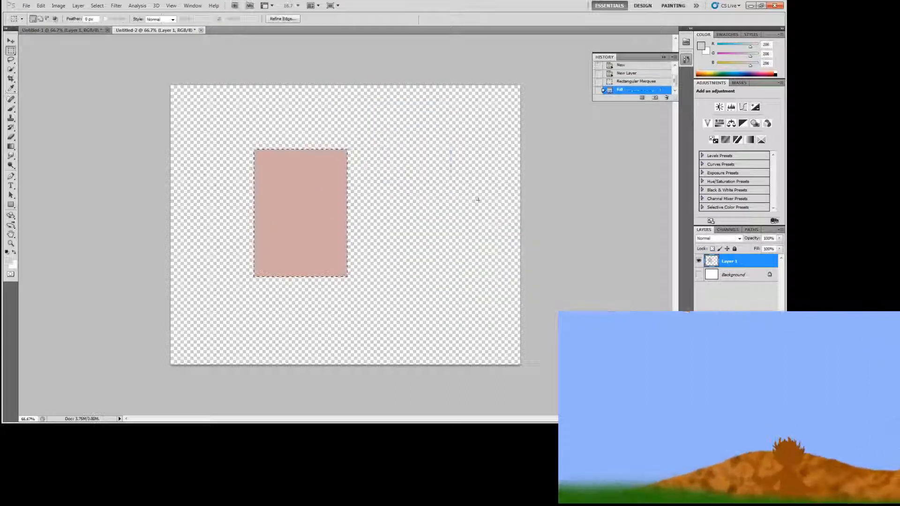
# Paint a smiling face with spiky hair in dark brown on a new layer over the pink rectangle.
pyautogui.click(767, 419)
pyautogui.click(11, 109)
pyautogui.click(9, 260)
pyautogui.click(433, 247)
pyautogui.click(526, 170)
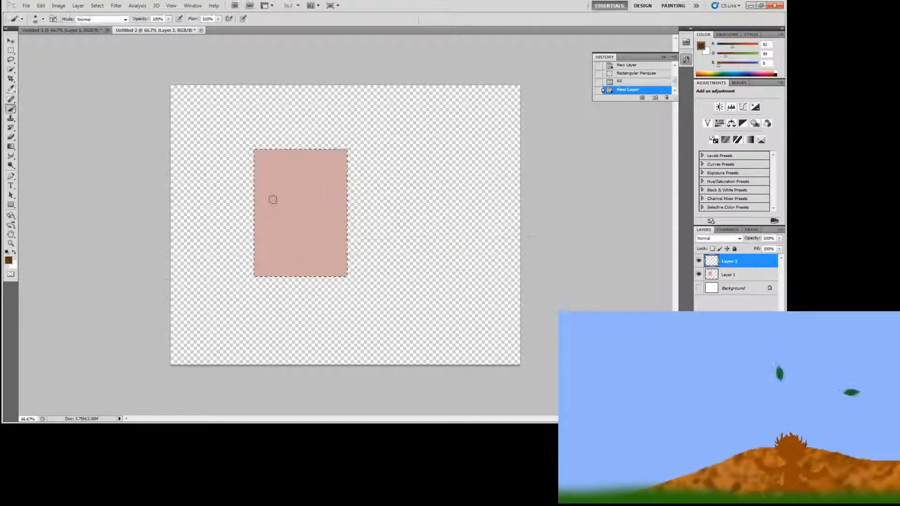
pyautogui.moveTo(319, 242); pyautogui.dragTo(276, 213)
pyautogui.moveTo(282, 224); pyautogui.dragTo(292, 219)
pyautogui.moveTo(303, 219); pyautogui.dragTo(315, 215)
pyautogui.moveTo(296, 227); pyautogui.dragTo(297, 230)
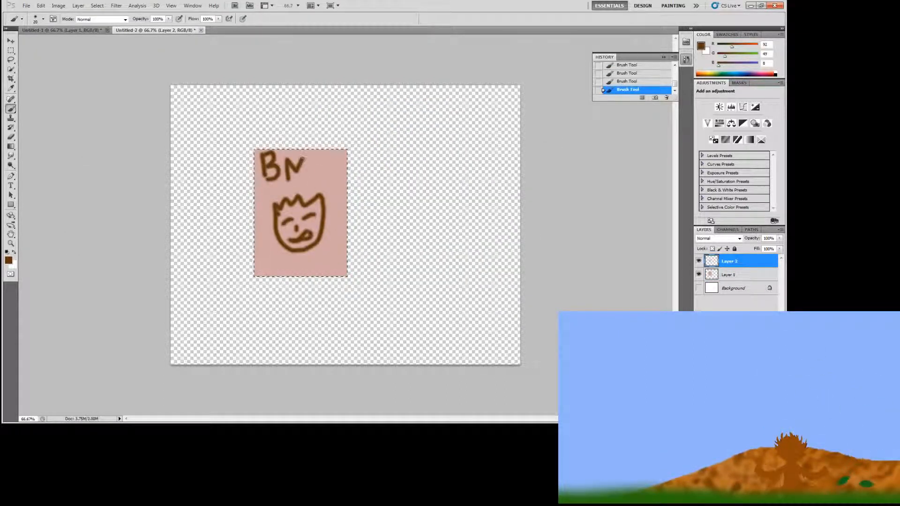
# Finish the hand-painted lettering with BM above the face and weekly below it, and remove the selection.
pyautogui.moveTo(320, 261); pyautogui.dragTo(328, 269)
pyautogui.moveTo(330, 245); pyautogui.dragTo(334, 268)
pyautogui.moveTo(344, 252); pyautogui.dragTo(339, 274)
pyautogui.hotkey('ctrl', 'd')
# Crop the canvas to the edges of the pink BM weekly cover.
pyautogui.click(10, 78)
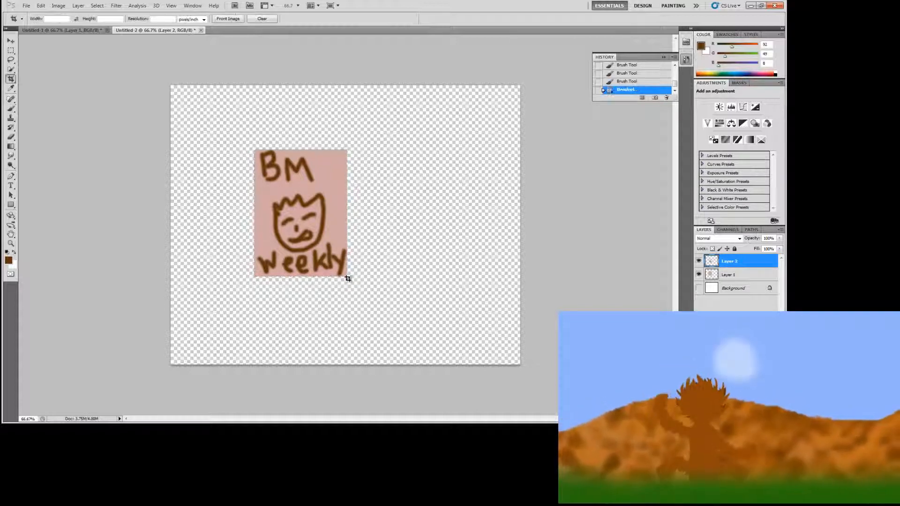
pyautogui.moveTo(254, 149); pyautogui.dragTo(348, 277)
pyautogui.press('Return')
# Save the BM weekly cover as bmweekly in PNG format in the images folder.
pyautogui.click(26, 6)
pyautogui.click(73, 131)
pyautogui.moveTo(394, 202); pyautogui.dragTo(325, 202)
pyautogui.write('magazine')
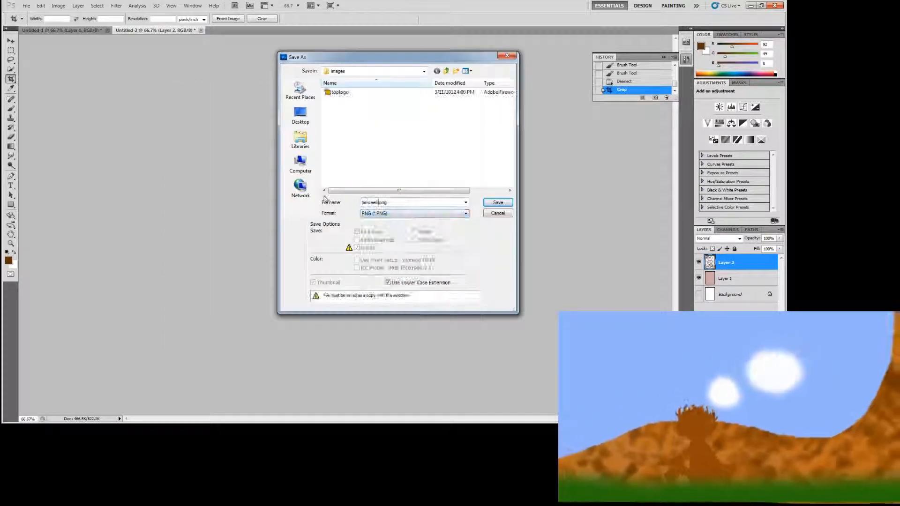
pyautogui.click(407, 213)
pyautogui.click(389, 232)
pyautogui.click(498, 202)
pyautogui.click(423, 121)
# Hide both BM weekly cover layers and select the whole canvas on a new layer.
pyautogui.moveTo(698, 262); pyautogui.dragTo(698, 279)
pyautogui.click(769, 419)
pyautogui.click(11, 50)
pyautogui.moveTo(295, 158); pyautogui.dragTo(396, 308)
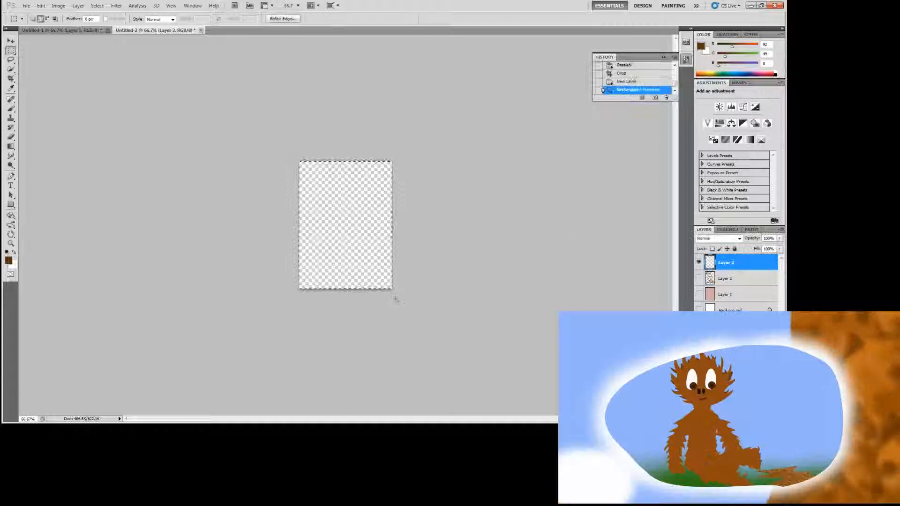
# Fill the selected canvas area with a custom medium green.
pyautogui.hotkey('shift', 'F5')
pyautogui.click(437, 176)
pyautogui.click(454, 269)
pyautogui.moveTo(456, 266); pyautogui.dragTo(457, 237)
pyautogui.click(406, 232)
pyautogui.click(456, 220)
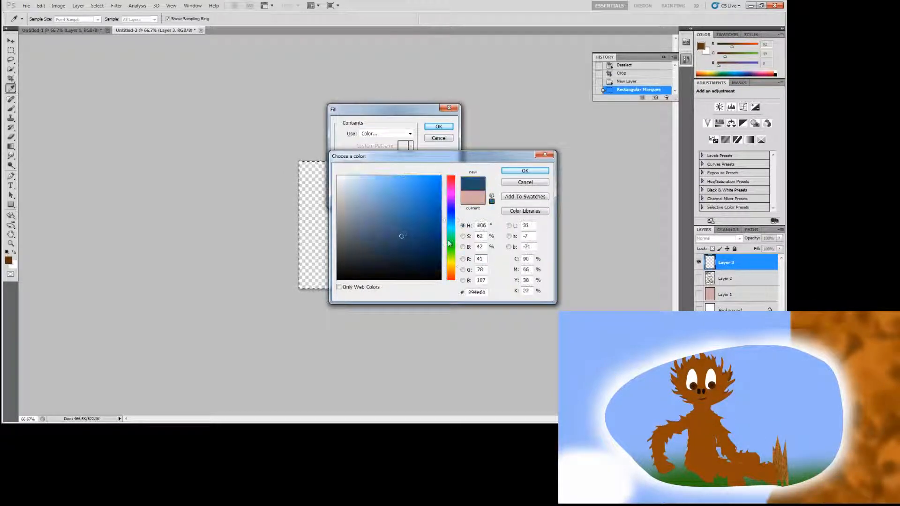
pyautogui.click(456, 253)
pyautogui.click(406, 212)
pyautogui.click(525, 171)
pyautogui.click(439, 126)
# Add a new layer and paint the cover drawing over the green background with black brush strokes.
pyautogui.click(769, 419)
pyautogui.click(8, 260)
pyautogui.click(327, 286)
pyautogui.click(525, 171)
pyautogui.click(11, 109)
pyautogui.moveTo(312, 208)
pyautogui.mouseDown()
pyautogui.moveTo(328, 207)
pyautogui.moveTo(313, 208)
pyautogui.mouseUp()
pyautogui.moveTo(339, 192)
pyautogui.mouseDown()
pyautogui.moveTo(367, 174)
pyautogui.moveTo(346, 189)
pyautogui.mouseUp()
pyautogui.moveTo(338, 190); pyautogui.dragTo(340, 186)
pyautogui.moveTo(344, 193)
pyautogui.mouseDown()
pyautogui.moveTo(353, 205)
pyautogui.moveTo(369, 191)
pyautogui.mouseUp()
pyautogui.moveTo(354, 194)
pyautogui.mouseDown()
pyautogui.moveTo(364, 194)
pyautogui.moveTo(369, 265)
pyautogui.mouseUp()
pyautogui.moveTo(369, 190)
pyautogui.mouseDown()
pyautogui.moveTo(385, 249)
pyautogui.moveTo(322, 285)
pyautogui.moveTo(384, 283)
pyautogui.moveTo(288, 263)
pyautogui.moveTo(397, 296)
pyautogui.moveTo(396, 265)
pyautogui.moveTo(388, 284)
pyautogui.mouseUp()
# Nudge the selected part of the black drawing to the left in small increments and remove the selection.
pyautogui.click(627, 73)
pyautogui.click(628, 90)
pyautogui.click(10, 51)
pyautogui.click(288, 263)
pyautogui.press('v')
pyautogui.press('Left')
pyautogui.press('Left')
pyautogui.press('Left')
pyautogui.press('Left')
pyautogui.press('Left')
pyautogui.press('Left')
pyautogui.press('m')
pyautogui.press('v')
pyautogui.press('Left')
pyautogui.press('Left')
pyautogui.press('Left')
pyautogui.press('Left')
pyautogui.press('Left')
pyautogui.press('Left')
pyautogui.press('Left')
pyautogui.press('Left')
pyautogui.press('Left')
pyautogui.press('Left')
pyautogui.hotkey('ctrl', 'd')
# Touch up the black drawing with the brush and the eraser.
pyautogui.press('b')
pyautogui.moveTo(353, 203)
pyautogui.mouseDown()
pyautogui.moveTo(354, 215)
pyautogui.moveTo(353, 204)
pyautogui.mouseUp()
pyautogui.hotkey('ctrl', 'z')
pyautogui.press('e')
pyautogui.press('b')
# Save the green cover as simulation in JPEG format in the images folder.
pyautogui.click(32, 7)
pyautogui.click(37, 131)
pyautogui.write('simulation')
pyautogui.click(464, 213)
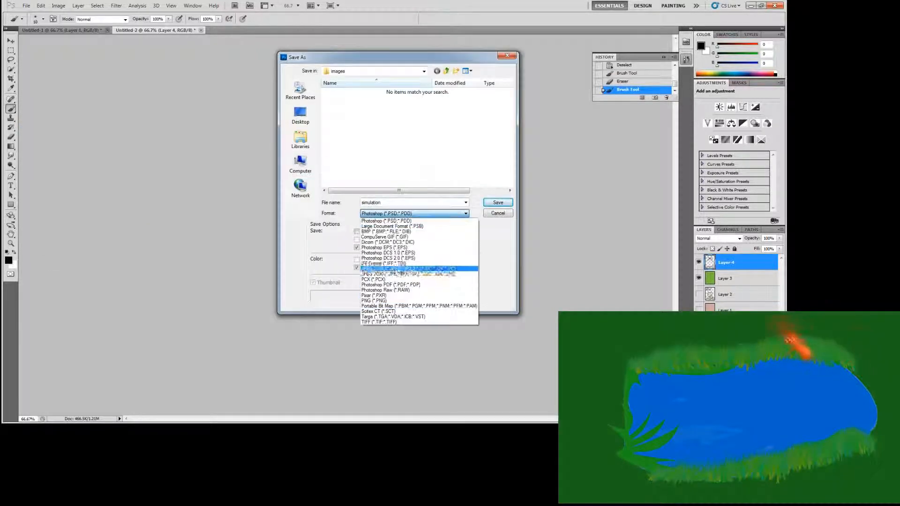
pyautogui.click(412, 269)
pyautogui.click(498, 203)
pyautogui.click(443, 119)
# Hide the green fill layer and its black drawing, and select the whole canvas on a new layer.
pyautogui.click(699, 262)
pyautogui.click(699, 278)
pyautogui.click(764, 419)
pyautogui.press('m')
pyautogui.moveTo(298, 161); pyautogui.dragTo(394, 291)
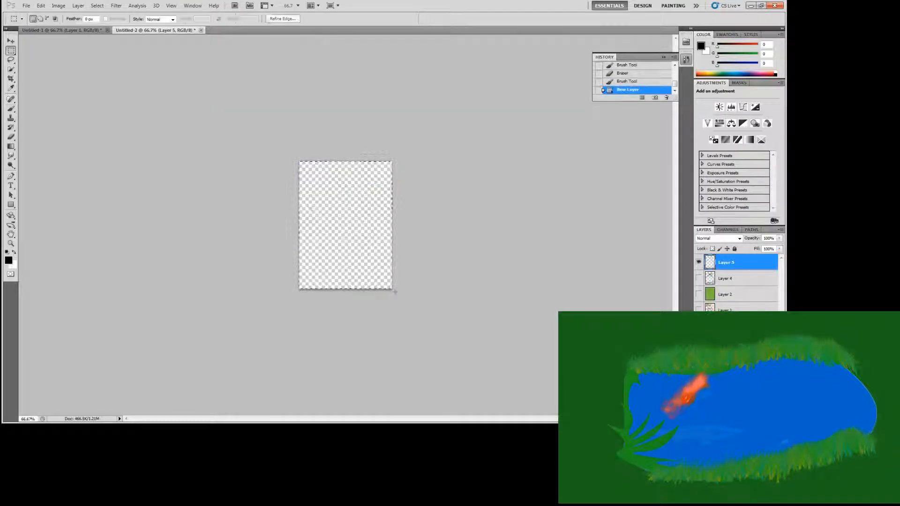
# Fill the canvas selection on the new layer with orange and add another layer above it.
pyautogui.hotkey('shift', 'F5')
pyautogui.click(385, 134)
pyautogui.click(525, 171)
pyautogui.click(439, 126)
pyautogui.click(763, 418)
# Paint the lettering "BM Games" and a shouting face with spiky hair below it in black with the Brush.
pyautogui.press('b')
pyautogui.moveTo(313, 168); pyautogui.dragTo(314, 182)
pyautogui.moveTo(311, 167)
pyautogui.mouseDown()
pyautogui.moveTo(315, 182)
pyautogui.moveTo(356, 183)
pyautogui.mouseUp()
pyautogui.moveTo(339, 190)
pyautogui.mouseDown()
pyautogui.moveTo(336, 202)
pyautogui.moveTo(351, 193)
pyautogui.moveTo(377, 201)
pyautogui.mouseUp()
pyautogui.moveTo(378, 197); pyautogui.dragTo(388, 195)
pyautogui.click(11, 137)
pyautogui.click(10, 109)
pyautogui.moveTo(325, 189); pyautogui.dragTo(341, 201)
pyautogui.moveTo(344, 201)
pyautogui.mouseDown()
pyautogui.moveTo(359, 199)
pyautogui.moveTo(363, 223)
pyautogui.mouseUp()
pyautogui.moveTo(362, 223)
pyautogui.mouseDown()
pyautogui.moveTo(327, 234)
pyautogui.moveTo(353, 240)
pyautogui.moveTo(339, 208)
pyautogui.moveTo(320, 236)
pyautogui.mouseUp()
# Set the foreground colour to red (R 213, G 0, B 0) and paint crosshair marks over the face.
pyautogui.click(764, 419)
pyautogui.hotkey('ctrl', 'z')
pyautogui.click(14, 252)
pyautogui.click(8, 260)
pyautogui.click(450, 280)
pyautogui.click(442, 192)
pyautogui.click(524, 171)
pyautogui.click(343, 237)
pyautogui.moveTo(355, 237)
pyautogui.mouseDown()
pyautogui.moveTo(367, 236)
pyautogui.moveTo(343, 213)
pyautogui.mouseUp()
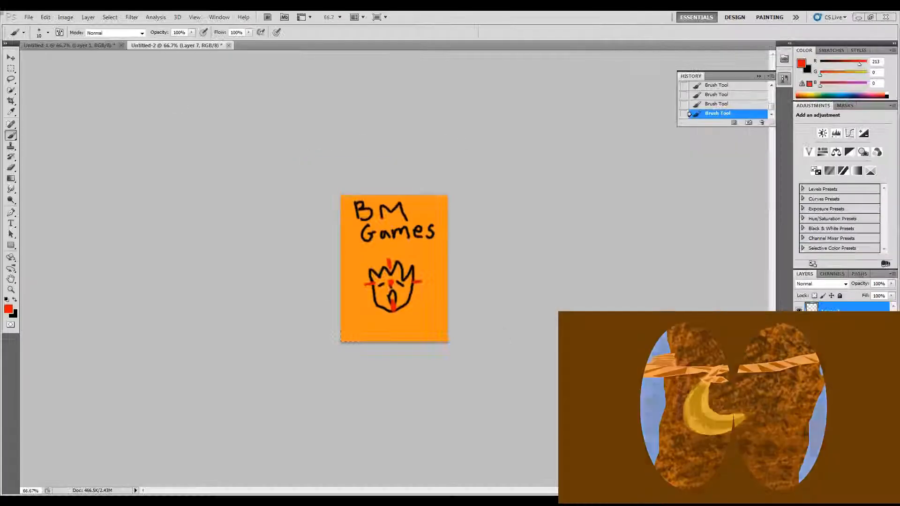
# Create a new document, turn its background into a regular layer and add an empty layer.
pyautogui.click(27, 6)
pyautogui.click(36, 15)
pyautogui.click(475, 114)
pyautogui.doubleClick(737, 263)
pyautogui.click(524, 169)
pyautogui.press('m')
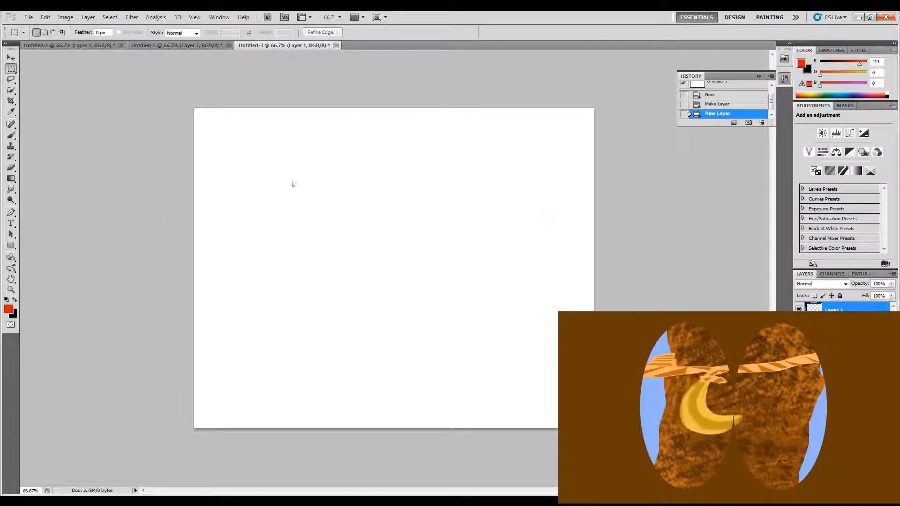
# Fill a rectangular selection near the upper middle of the canvas with blue, lower the layer's opacity and add a new layer.
pyautogui.moveTo(474, 225); pyautogui.dragTo(475, 221)
pyautogui.hotkey('shift', 'F5')
pyautogui.click(458, 164)
pyautogui.click(457, 165)
pyautogui.moveTo(523, 322); pyautogui.dragTo(522, 253)
pyautogui.click(483, 218)
pyautogui.click(600, 206)
pyautogui.click(501, 156)
pyautogui.moveTo(861, 284); pyautogui.dragTo(830, 293)
pyautogui.click(872, 490)
# Add the red two-line text "Burningmonkey Enterprise" and move it onto the blue rectangle.
pyautogui.press('t')
pyautogui.click(362, 203)
pyautogui.write('Burningmonkey')
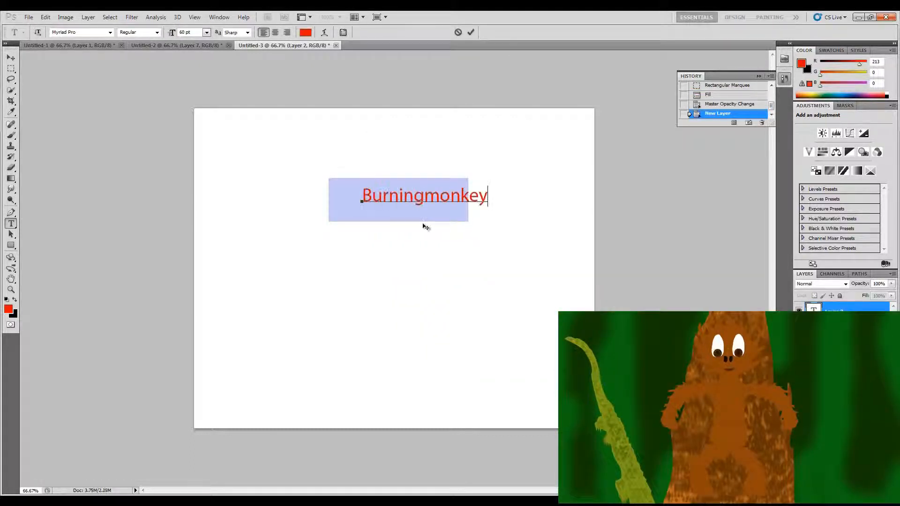
pyautogui.press('Return')
pyautogui.write('Em')
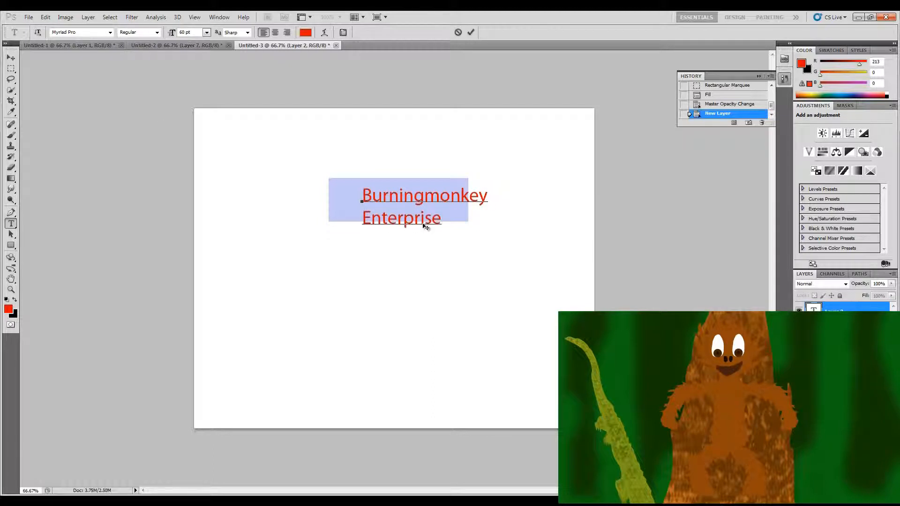
pyautogui.click(12, 58)
pyautogui.moveTo(424, 214); pyautogui.dragTo(400, 207)
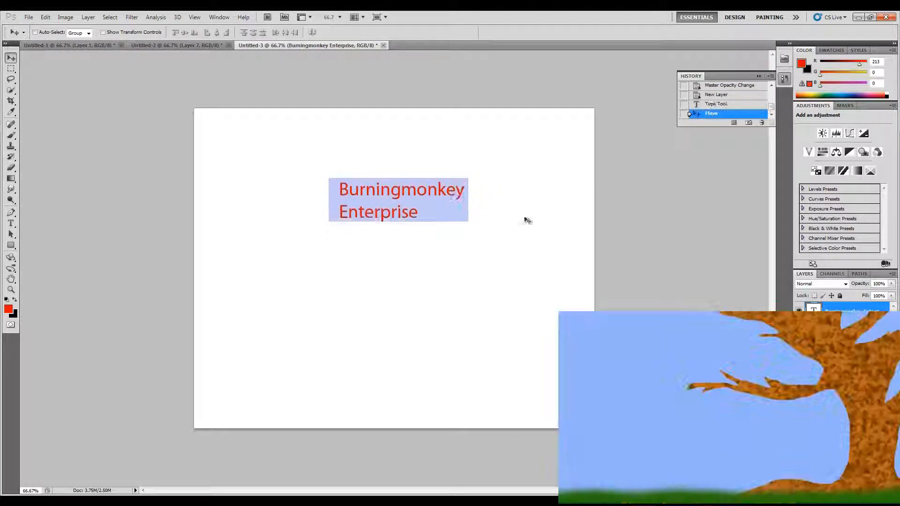
# Indent the word Enterprise so it is centred under Burningmonkey, and nudge the text slightly left and up.
pyautogui.doubleClick(813, 308)
pyautogui.click(339, 212)
pyautogui.press('BackSpace')
pyautogui.click(11, 57)
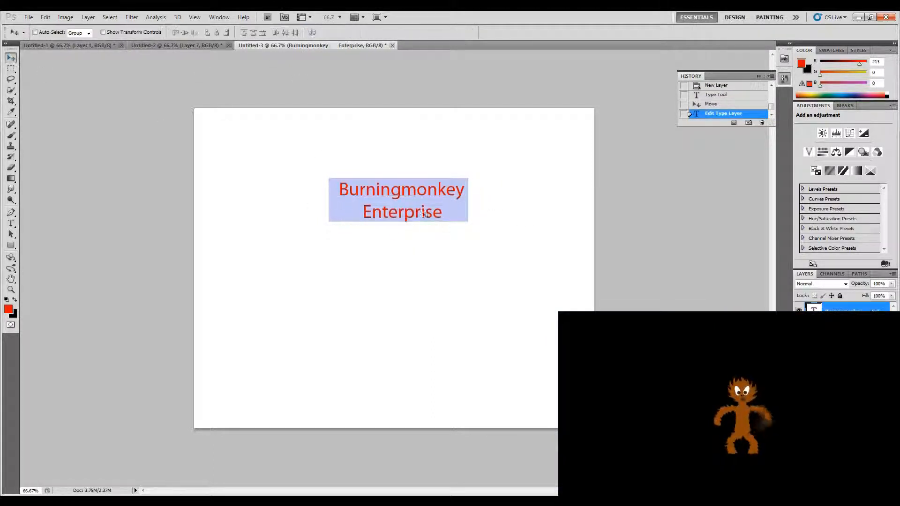
pyautogui.press('Left')
pyautogui.press('Left')
pyautogui.press('Left')
pyautogui.press('Up')
pyautogui.press('Up')
pyautogui.press('Up')
# Crop the document to the edges of the blue rectangle.
pyautogui.click(11, 68)
pyautogui.click(11, 101)
pyautogui.moveTo(328, 178); pyautogui.dragTo(469, 222)
pyautogui.press('Return')
# Save the cropped logo as botlogo in BMP format in the images folder.
pyautogui.click(29, 18)
pyautogui.click(40, 164)
pyautogui.write('botlogo')
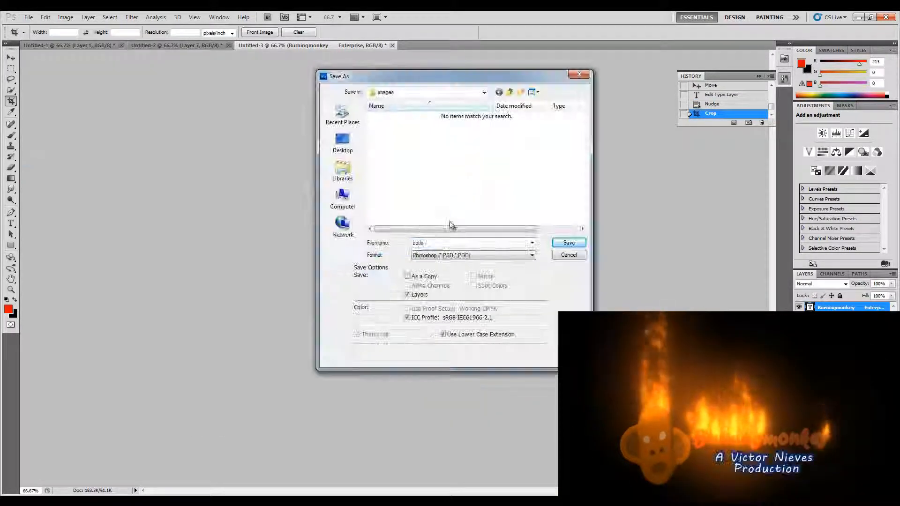
pyautogui.click(471, 256)
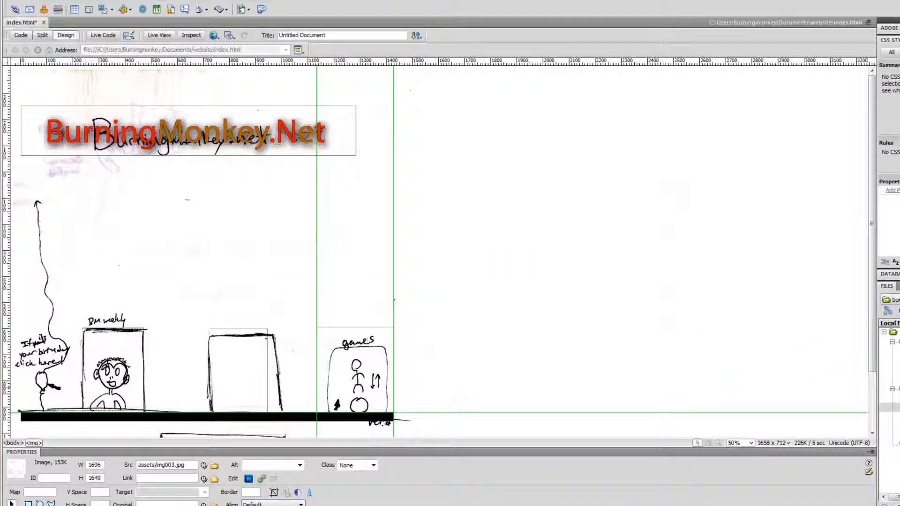
# In Dreamweaver, insert bmweekly.bmp into the BM weekly AP Div without alternate text.
pyautogui.moveTo(865, 358); pyautogui.dragTo(123, 358)
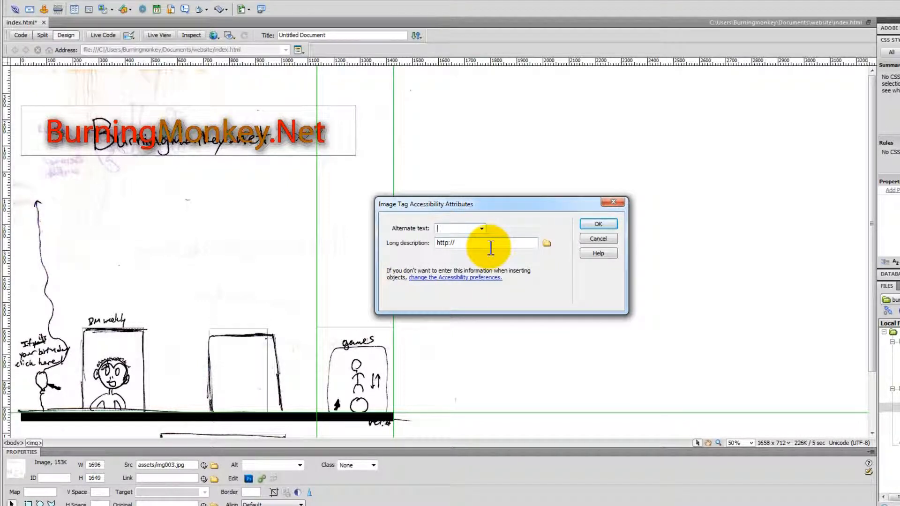
pyautogui.click(595, 225)
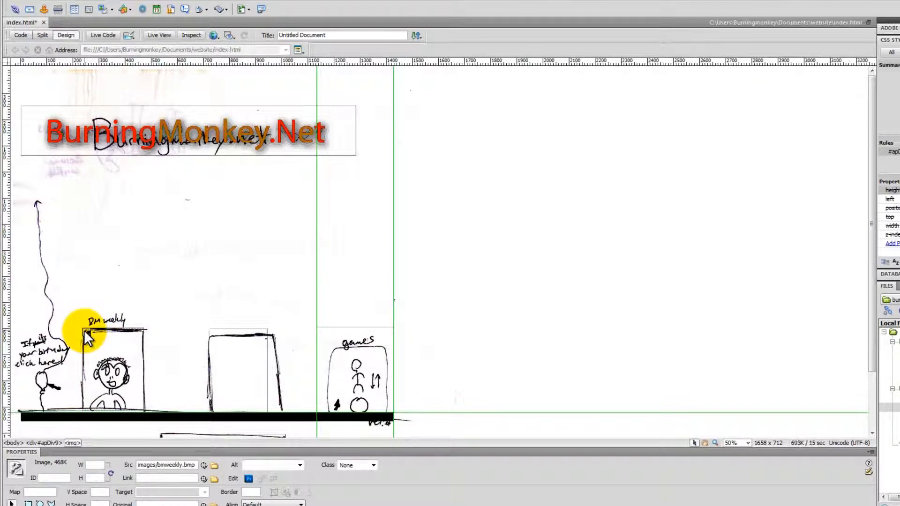
pyautogui.hotkey('ctrl', '=')
pyautogui.hotkey('ctrl', '=')
pyautogui.hotkey('ctrl', '=')
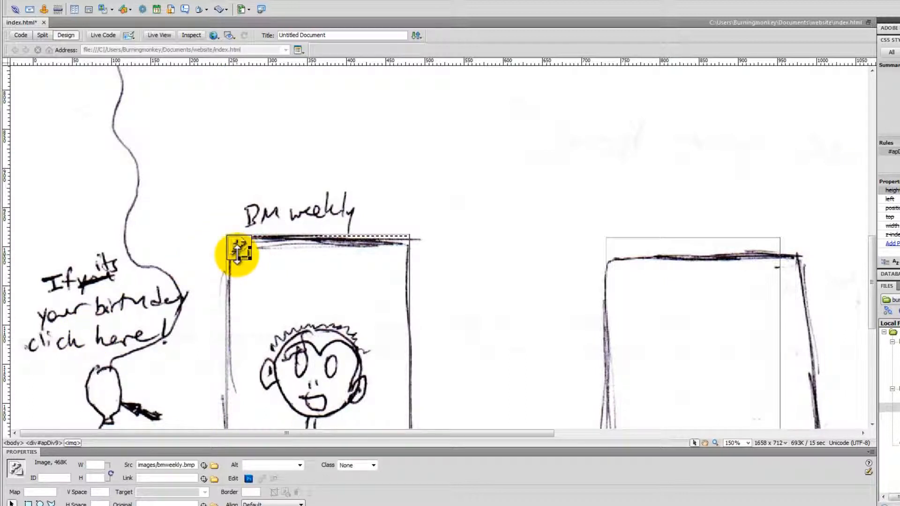
pyautogui.hotkey('ctrl', '-')
pyautogui.hotkey('ctrl', '-')
pyautogui.hotkey('ctrl', '-')
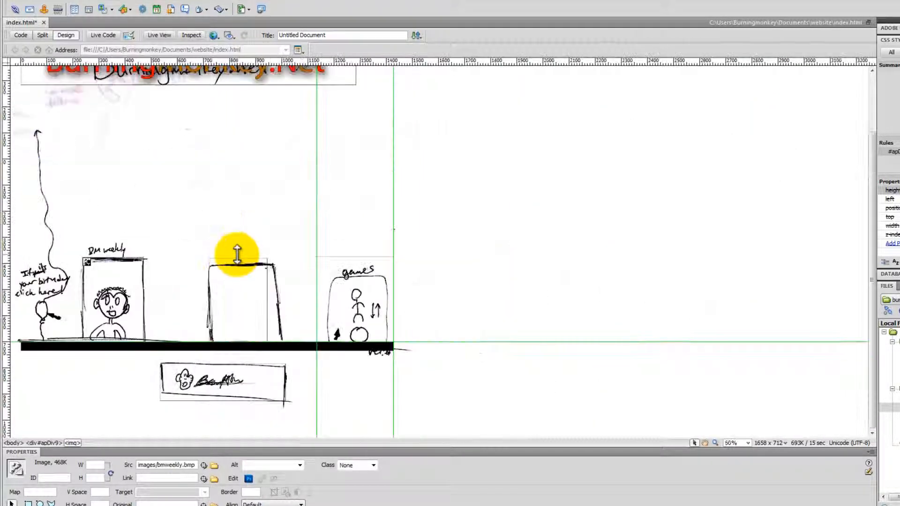
# Save the page, preview it in the browser to check the BM weekly image's size, and close the preview.
pyautogui.scroll(3, 241, 247)
pyautogui.click(217, 36)
pyautogui.click(227, 48)
pyautogui.click(461, 273)
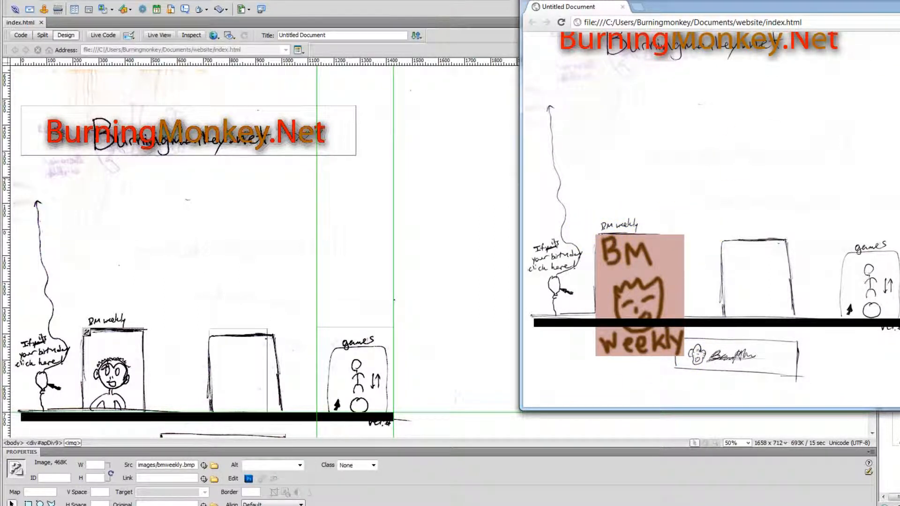
pyautogui.click(896, 1)
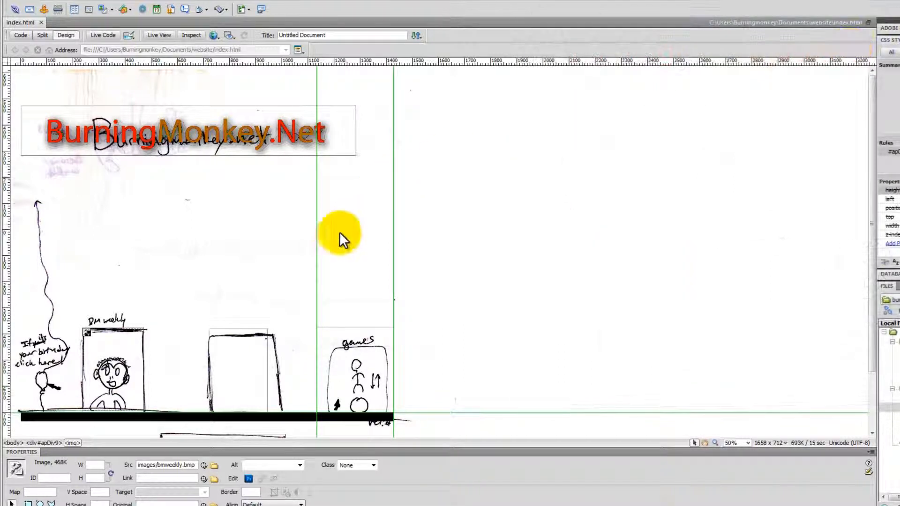
# Remove the image from the BM weekly AP Div and start an image placeholder, trying the name bm-logobmp.
pyautogui.click(87, 332)
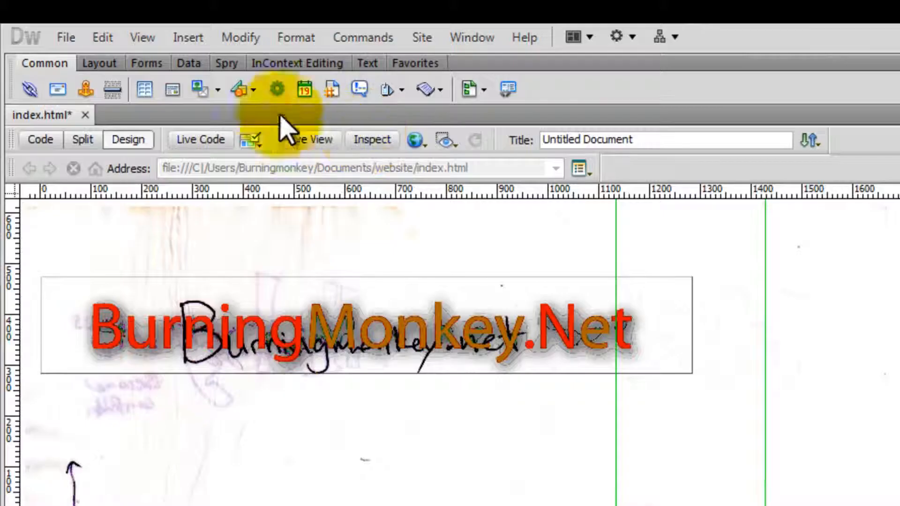
pyautogui.click(112, 10)
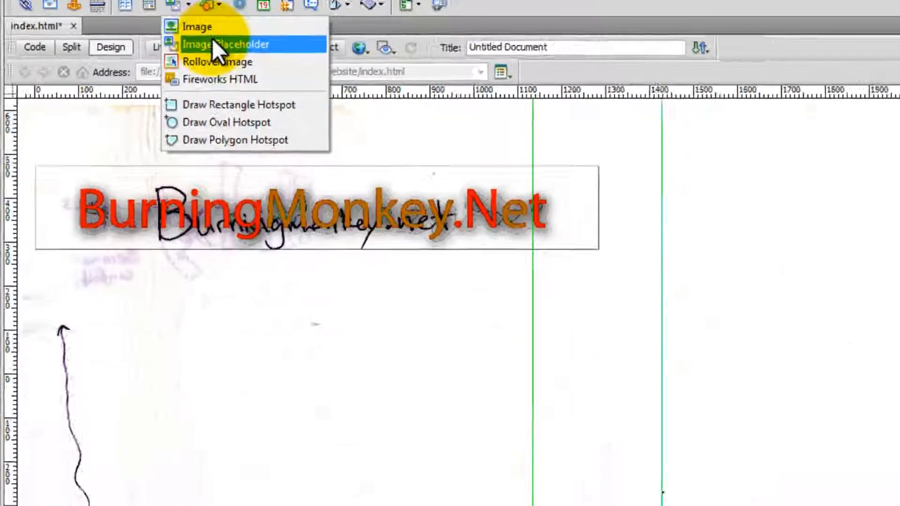
pyautogui.click(261, 136)
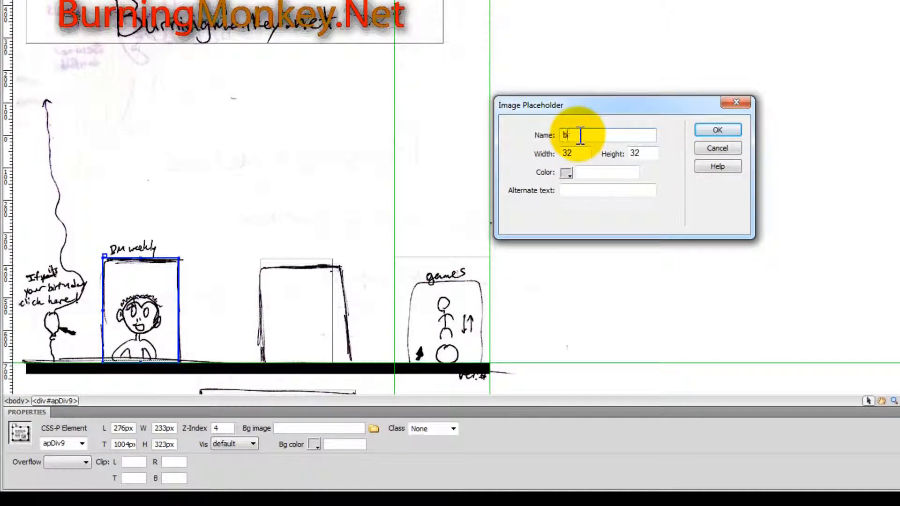
pyautogui.write('bm-logobmp')
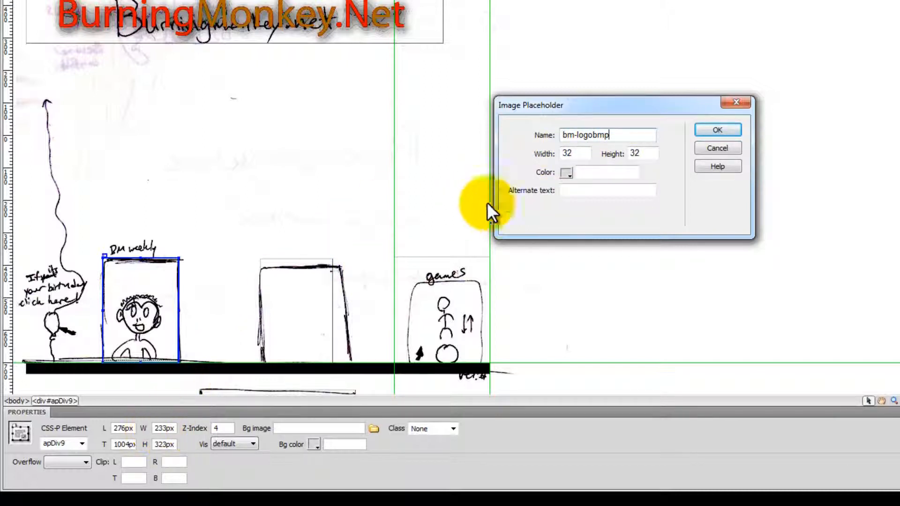
pyautogui.click(578, 153)
pyautogui.click(736, 204)
# Set the image placeholder's size to 233 × 323 and insert it under the name bm_logobmp.
pyautogui.moveTo(578, 154); pyautogui.dragTo(532, 149)
pyautogui.write('2')
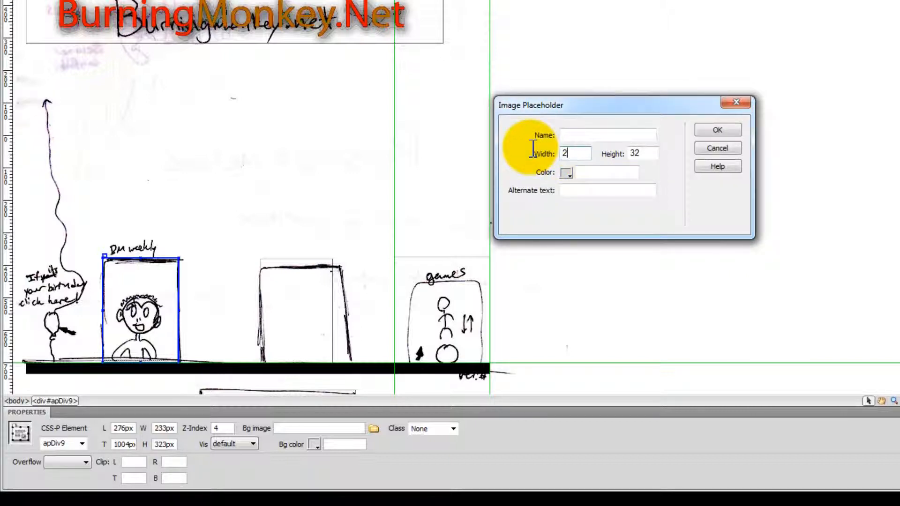
pyautogui.write('33')
pyautogui.press('Tab')
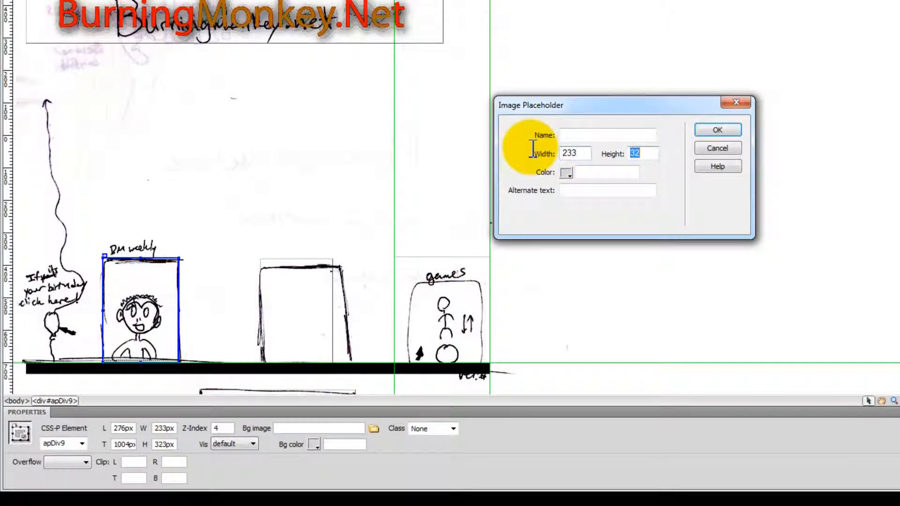
pyautogui.write('323')
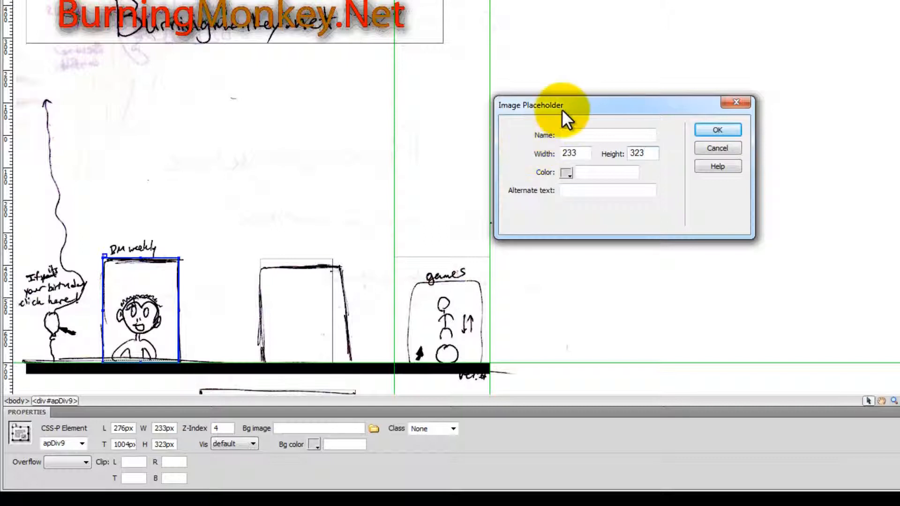
pyautogui.click(575, 134)
pyautogui.write('bm_logobmp')
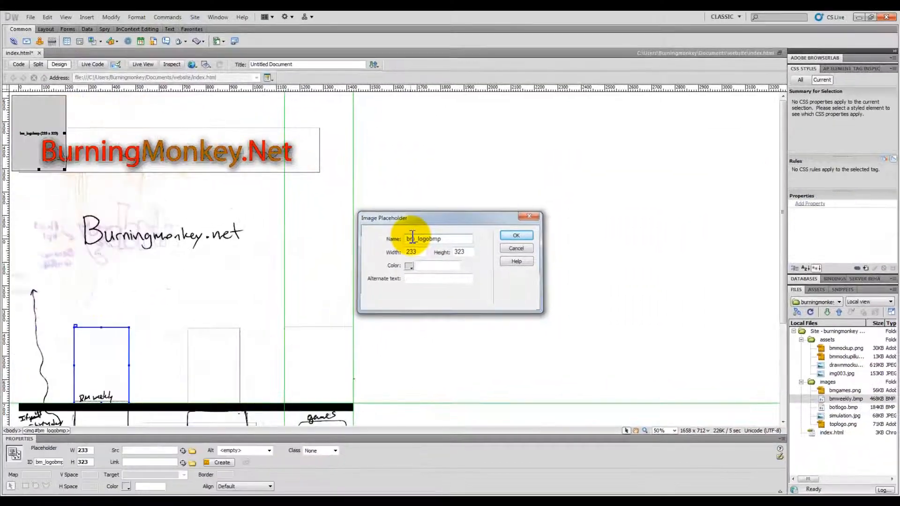
pyautogui.press('Return')
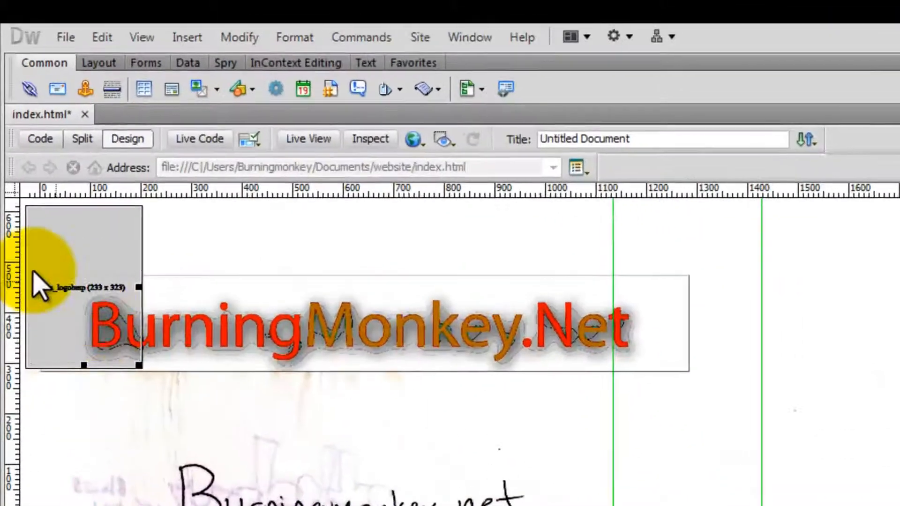
# Move the placeholder into the BM weekly AP Div and link its source to bmweekly.bmp.
pyautogui.scroll(-2, 16, 127)
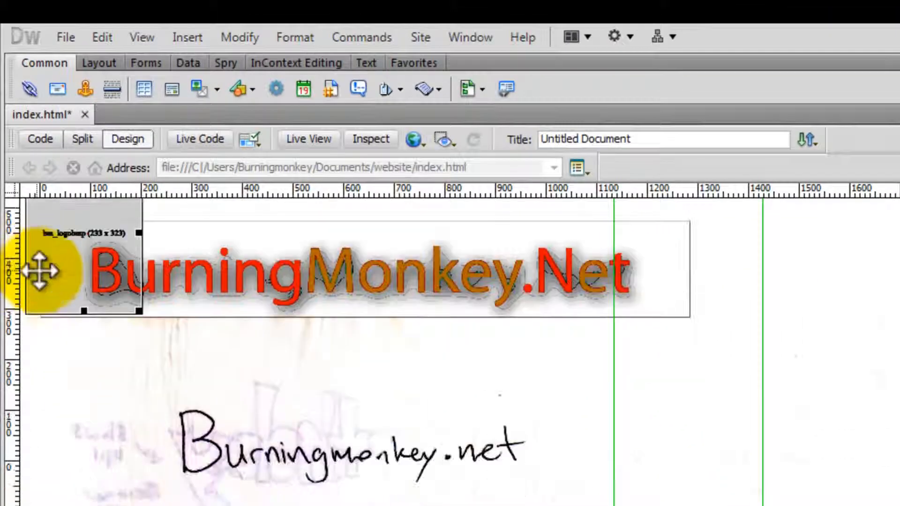
pyautogui.scroll(1, 29, 132)
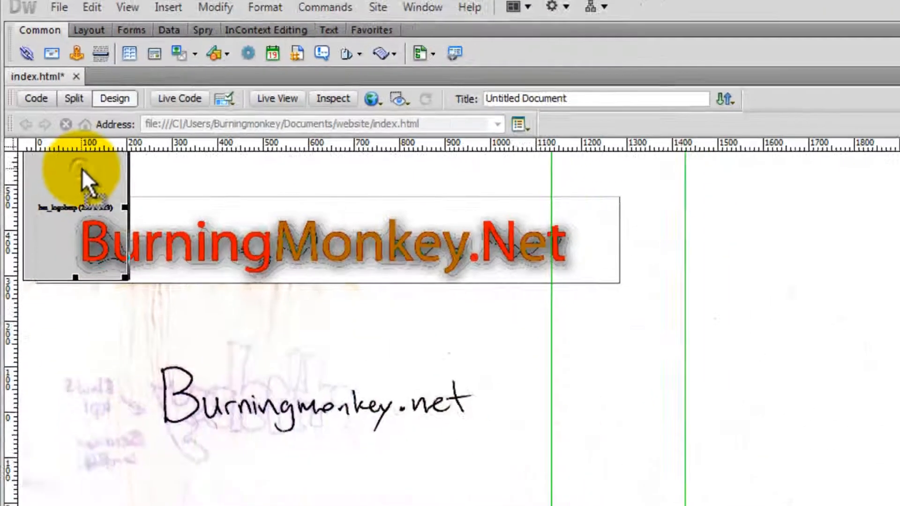
pyautogui.moveTo(89, 225)
pyautogui.mouseDown()
pyautogui.moveTo(157, 319)
pyautogui.moveTo(141, 355)
pyautogui.mouseUp()
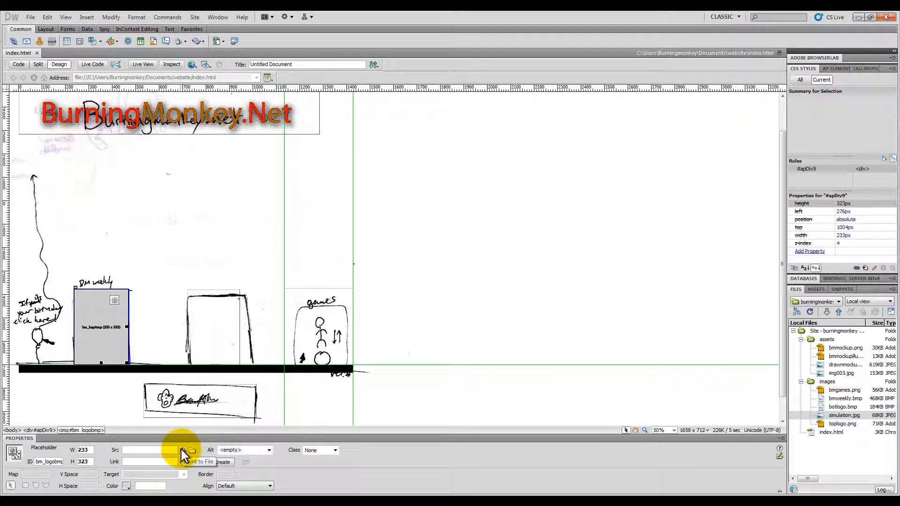
pyautogui.moveTo(182, 450); pyautogui.dragTo(843, 398)
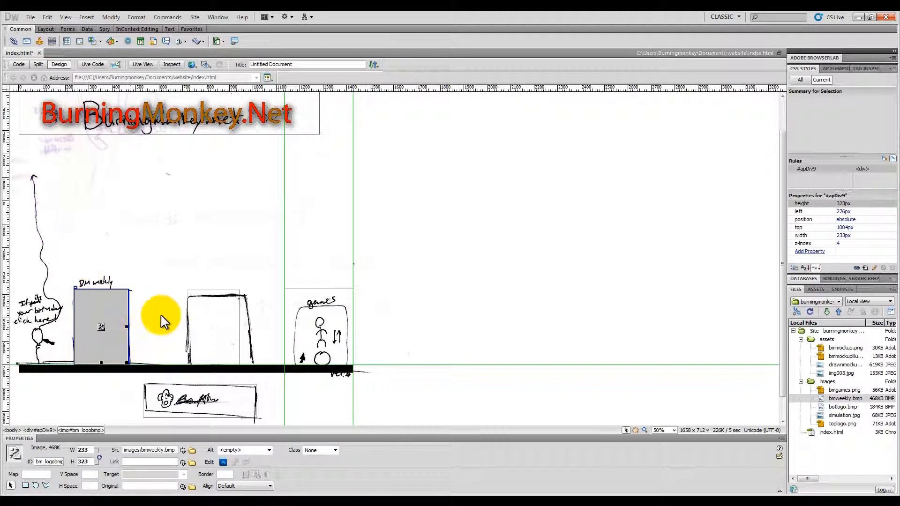
# Save the changes to index, check the resized BM weekly cover in the browser and close the browser window.
pyautogui.click(192, 64)
pyautogui.click(229, 77)
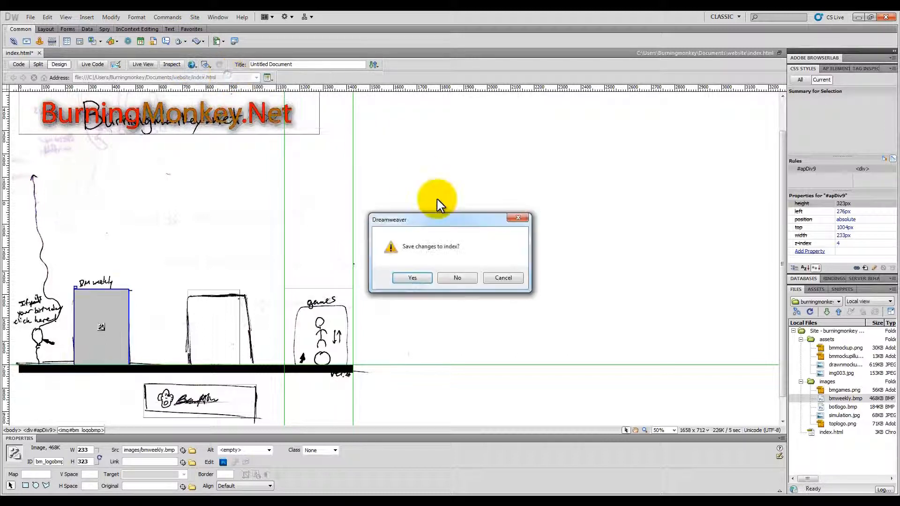
pyautogui.click(411, 277)
pyautogui.scroll(-1, 575, 286)
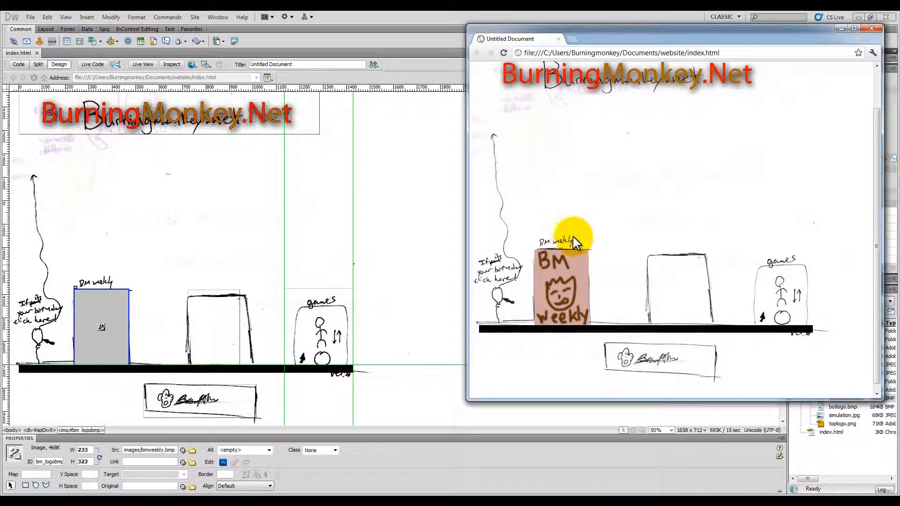
pyautogui.click(872, 26)
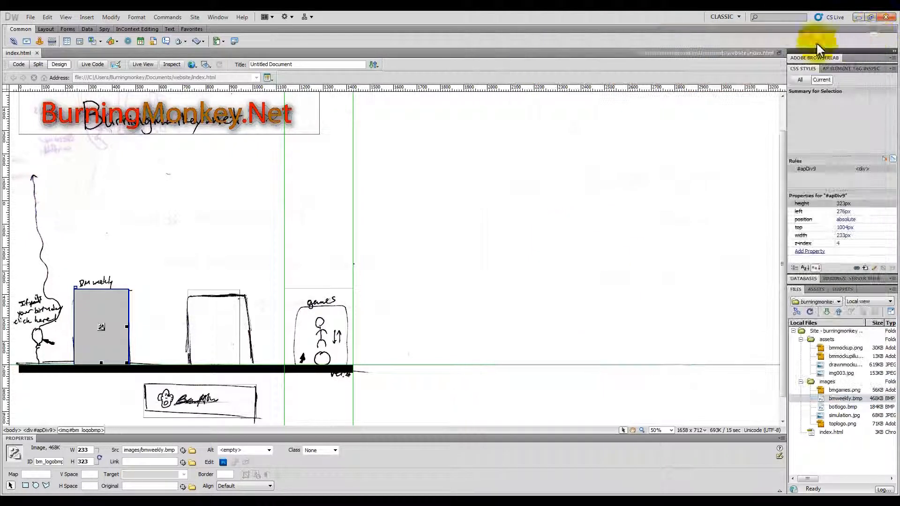
# Insert simulation.jpg with the alternate text "simu" into the middle AP Div and shrink the image to about 233 × 319.
pyautogui.click(212, 289)
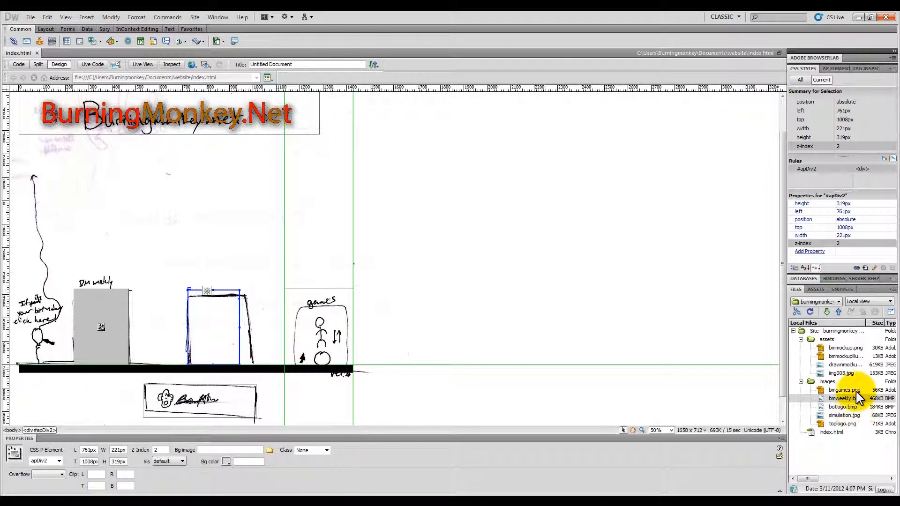
pyautogui.moveTo(846, 416); pyautogui.dragTo(224, 322)
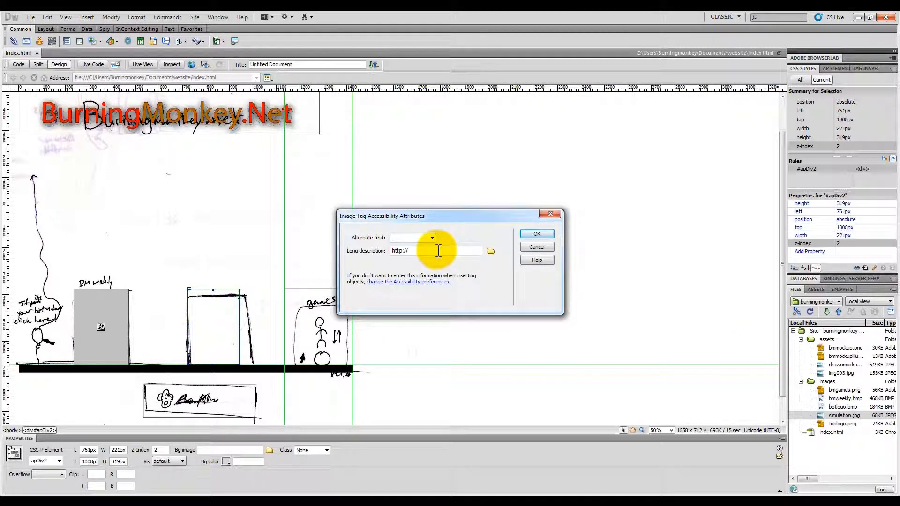
pyautogui.write('simu')
pyautogui.click(528, 233)
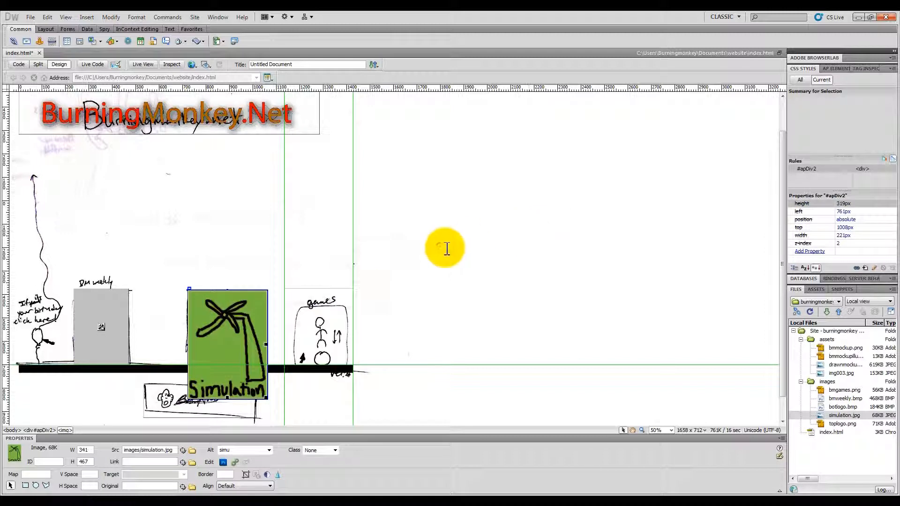
pyautogui.click(207, 289)
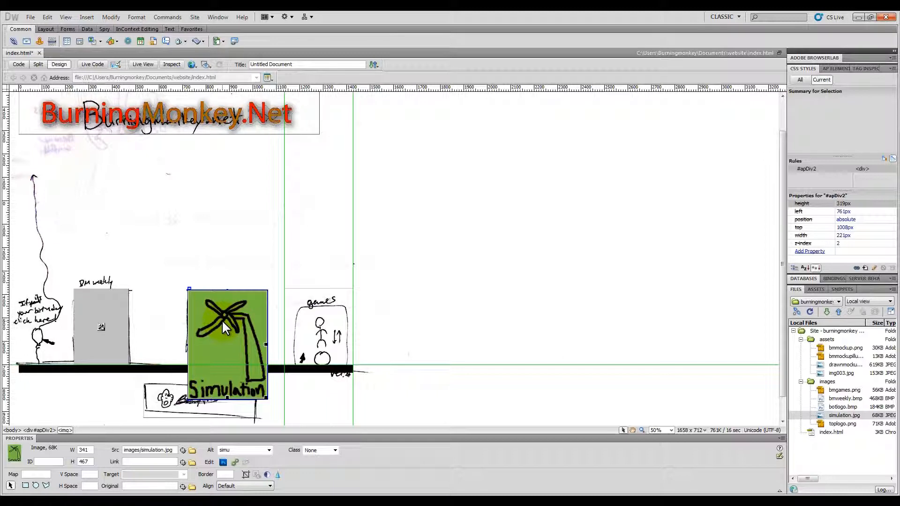
pyautogui.moveTo(266, 397); pyautogui.dragTo(240, 365)
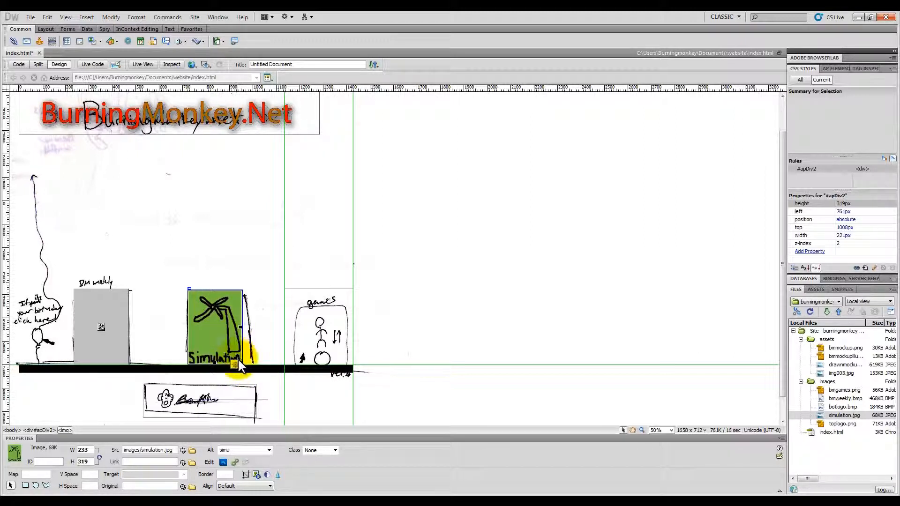
# Undo the simulation image's freehand resize and set its size to 233 × 323, matching the BM weekly cover.
pyautogui.hotkey('ctrl', 'z')
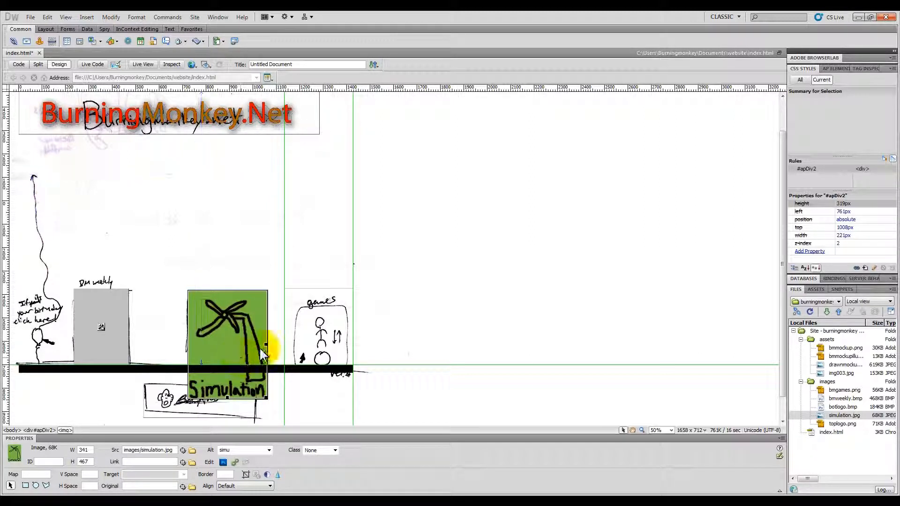
pyautogui.click(213, 316)
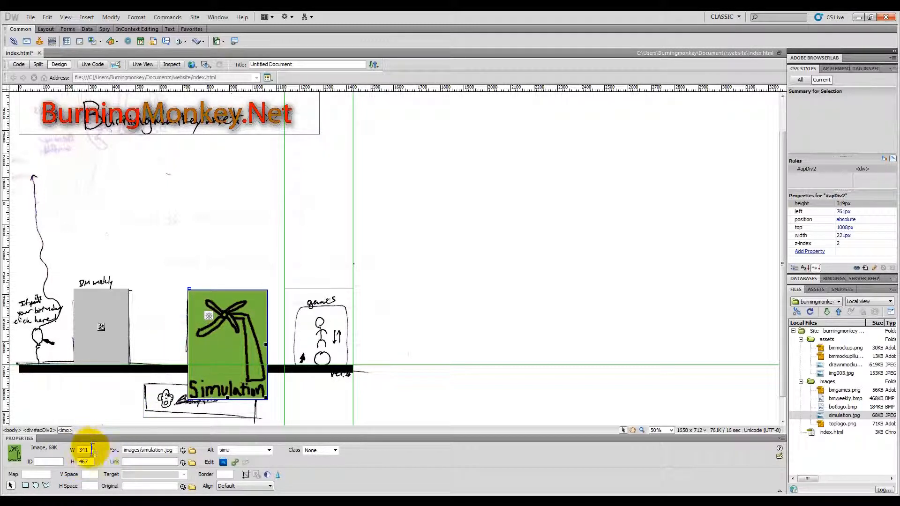
pyautogui.click(115, 324)
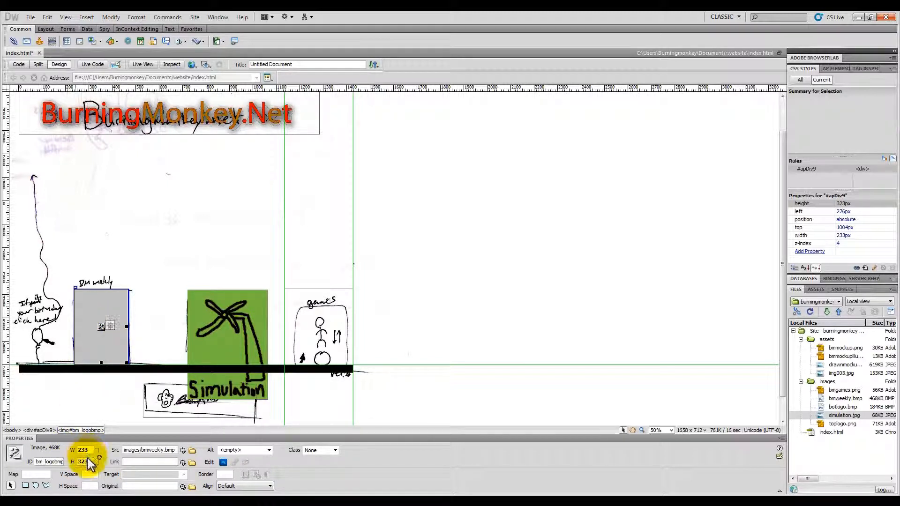
pyautogui.click(225, 336)
pyautogui.doubleClick(85, 450)
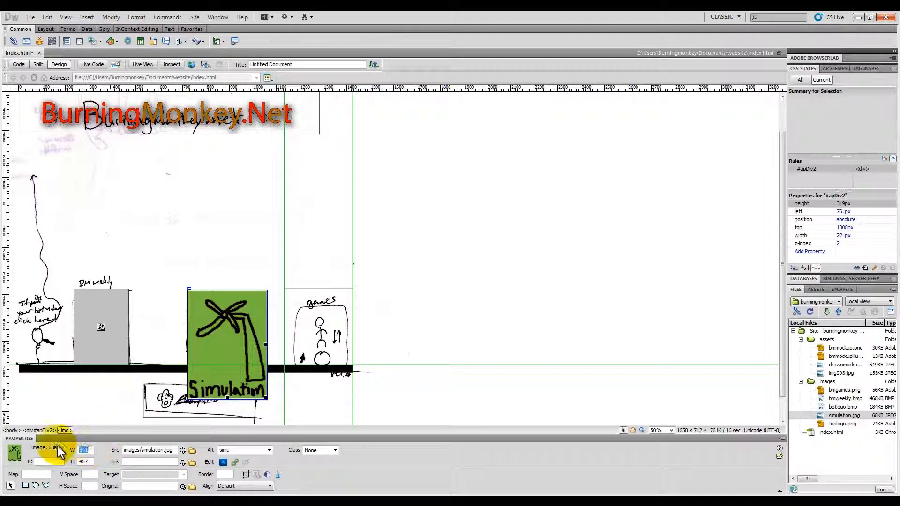
pyautogui.write('233')
pyautogui.press('Tab')
pyautogui.write('323')
pyautogui.press('Return')
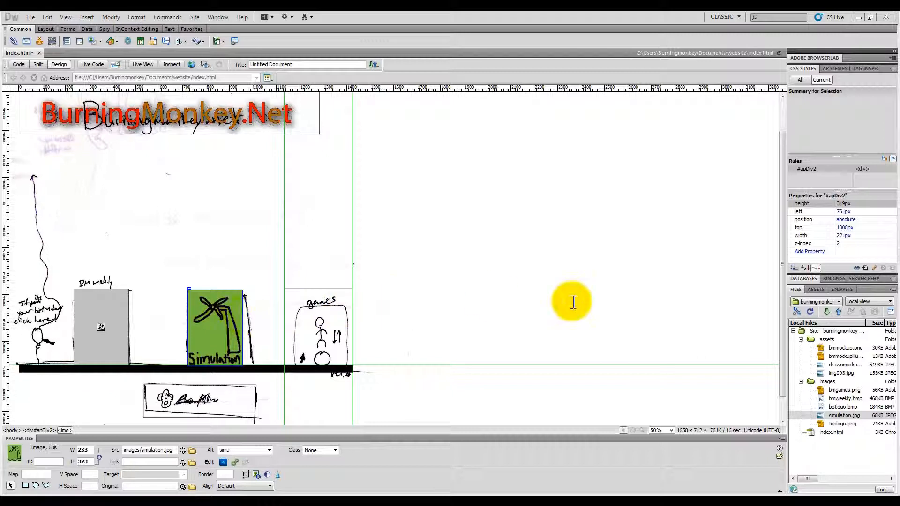
# Insert bmgames.png with the alternate text "bm_games" into the games AP Div and shrink the image to about 293 × 329.
pyautogui.moveTo(844, 390); pyautogui.dragTo(300, 346)
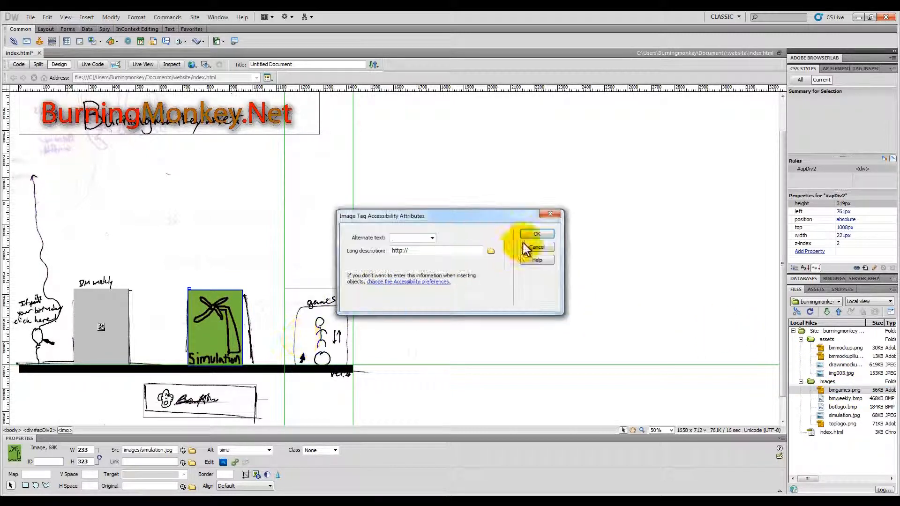
pyautogui.write('bm')
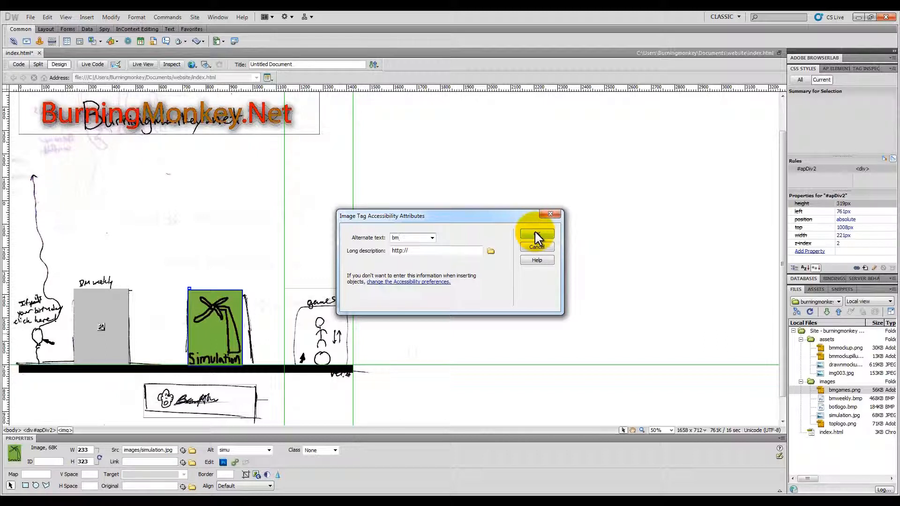
pyautogui.write('_games')
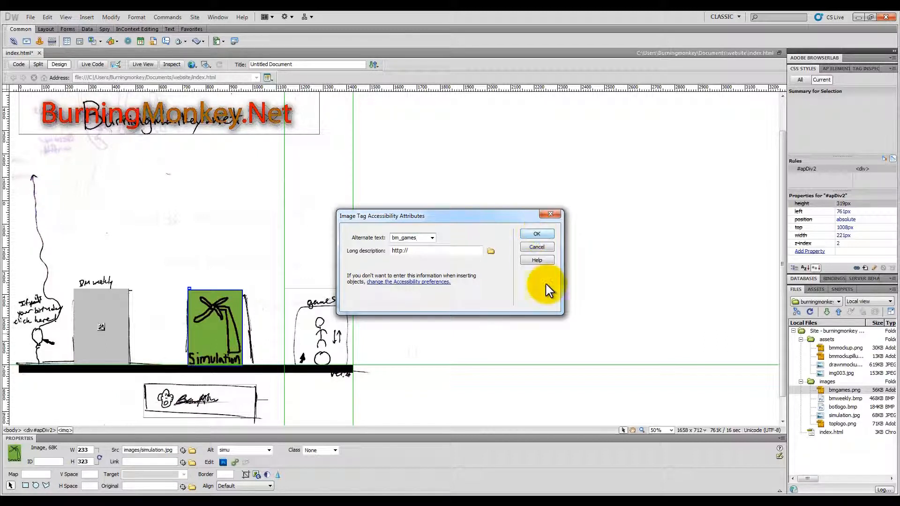
pyautogui.click(536, 234)
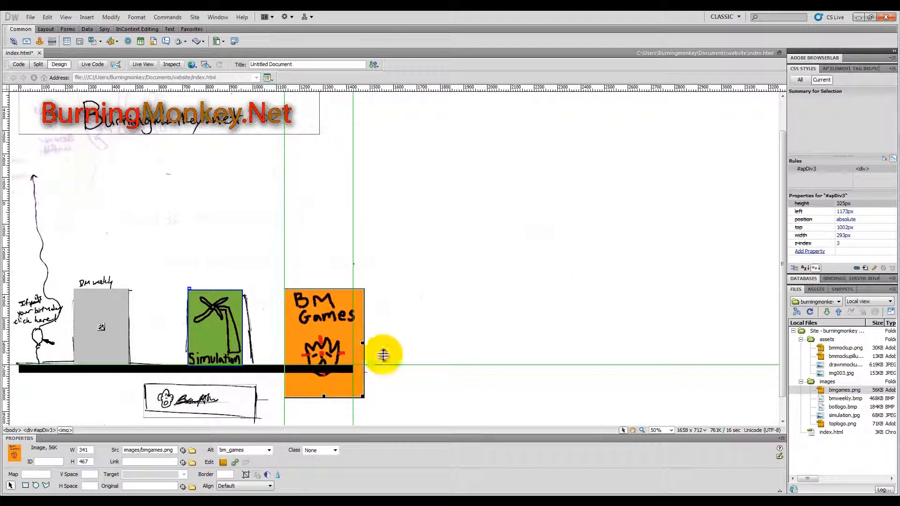
pyautogui.moveTo(364, 397); pyautogui.dragTo(353, 364)
pyautogui.click(358, 377)
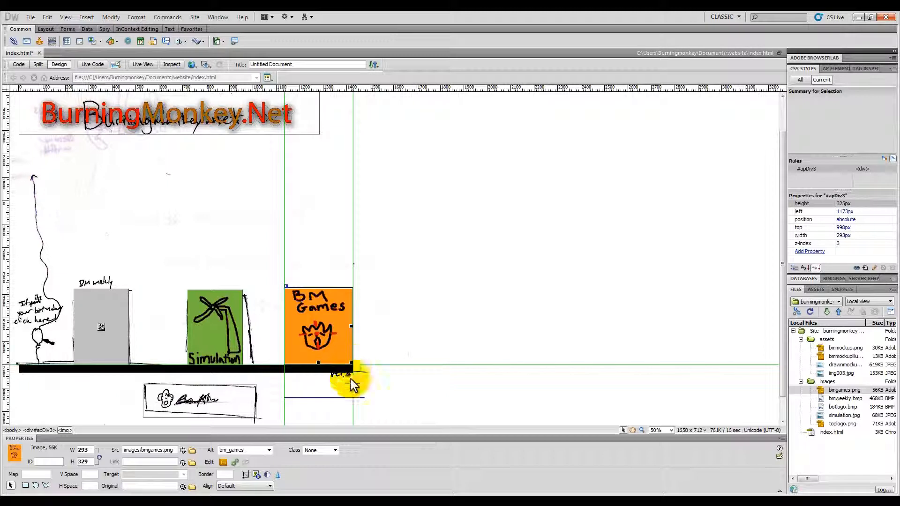
# Insert botlogo.bmp without alternate text into the AP Div below the black bar and stretch it to about 476 × 148.
pyautogui.click(217, 416)
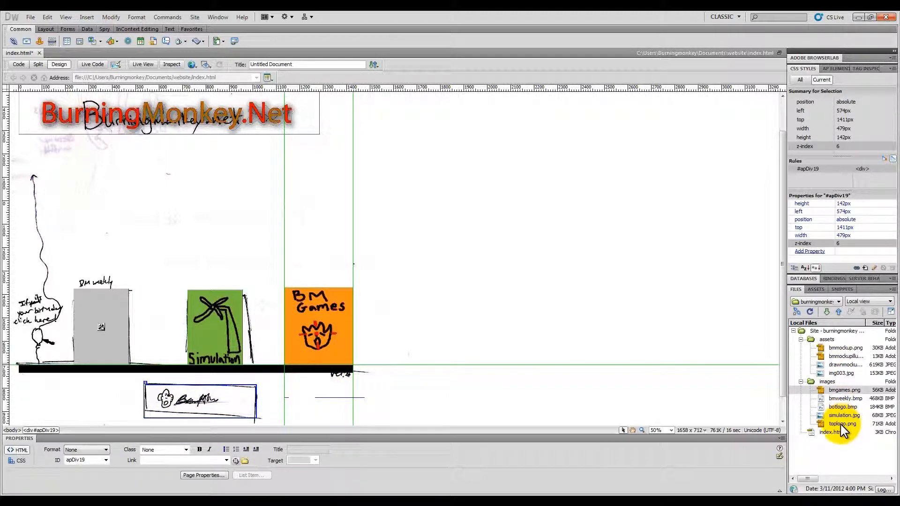
pyautogui.moveTo(842, 406); pyautogui.dragTo(170, 411)
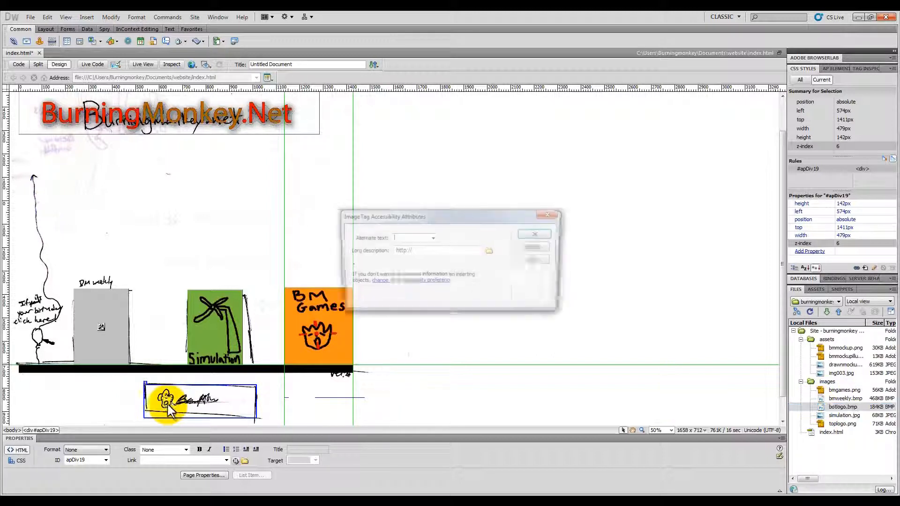
pyautogui.click(534, 234)
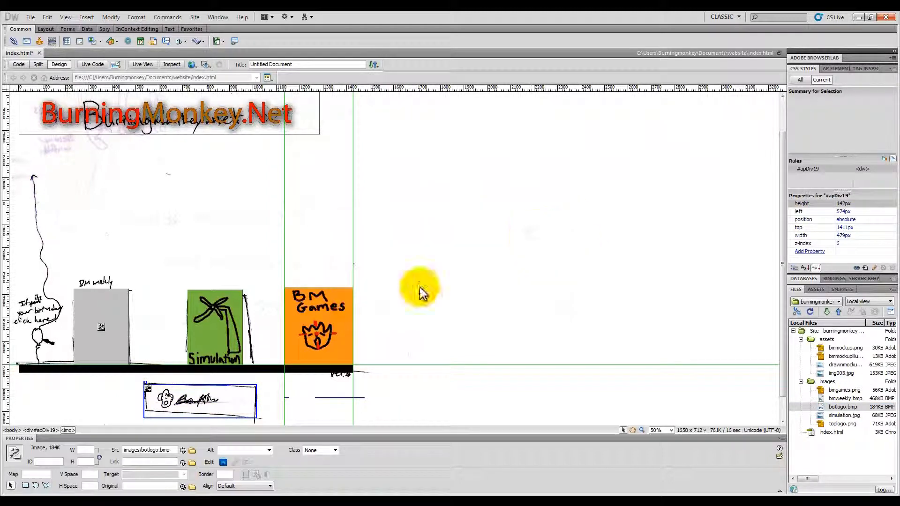
pyautogui.moveTo(187, 402); pyautogui.dragTo(256, 417)
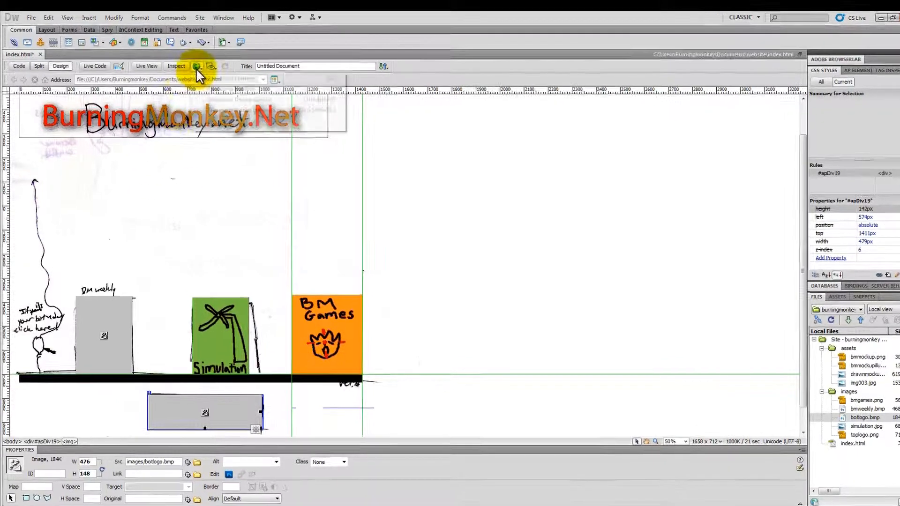
# Save the changes to index, check all the placed covers and the bottom logo in Chrome and close the browser window.
pyautogui.click(192, 64)
pyautogui.click(312, 106)
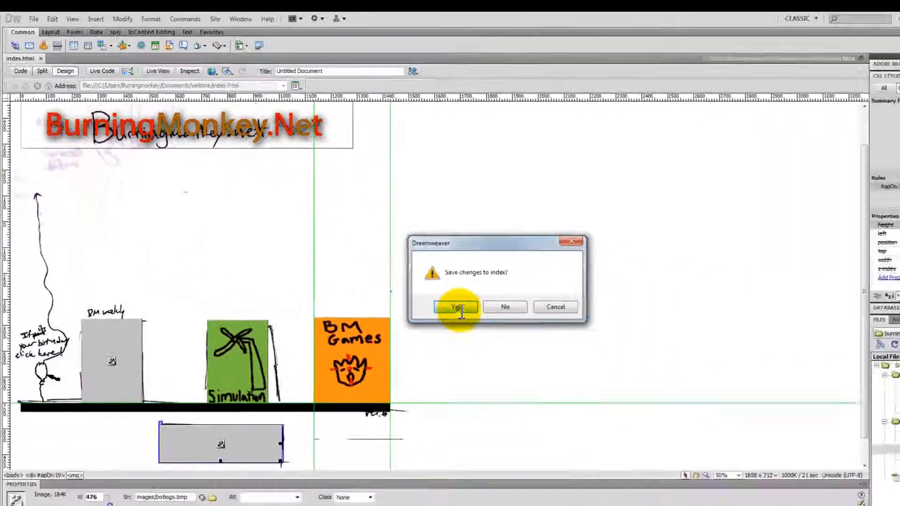
pyautogui.click(596, 408)
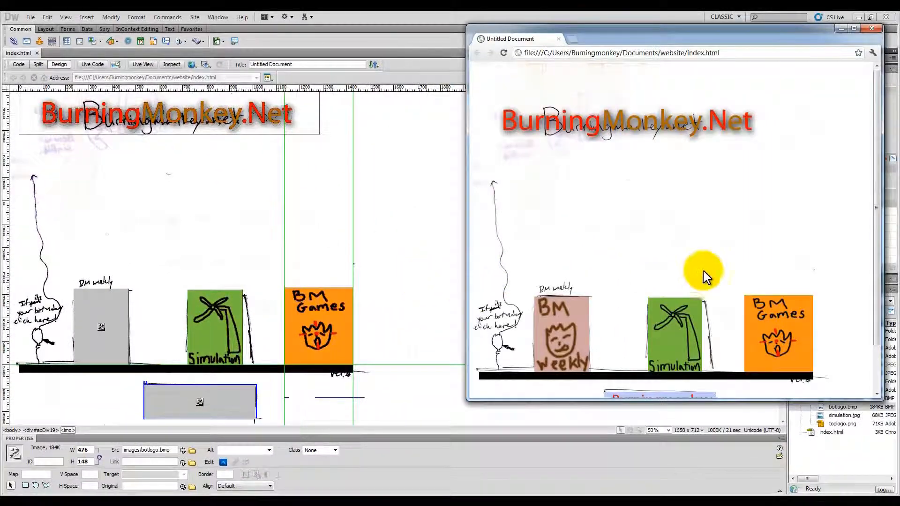
pyautogui.scroll(-2, 703, 271)
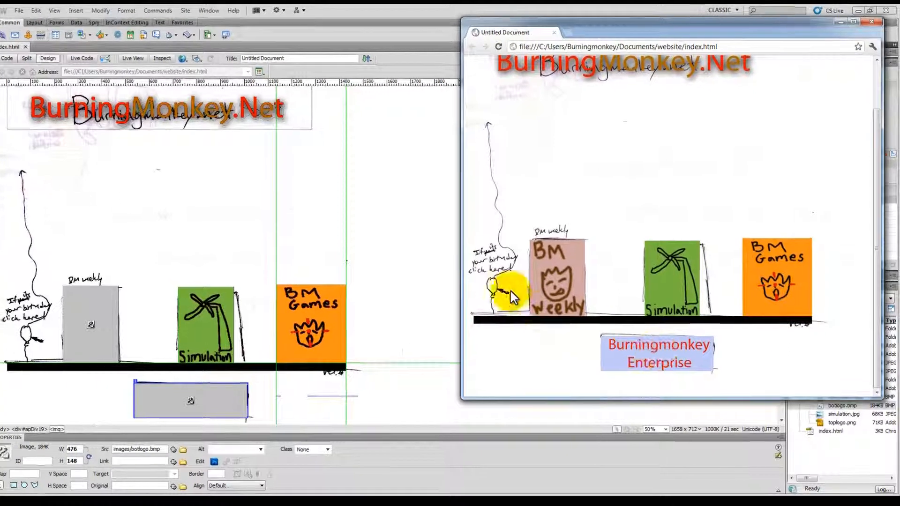
pyautogui.scroll(2, 515, 295)
pyautogui.scroll(-2, 686, 249)
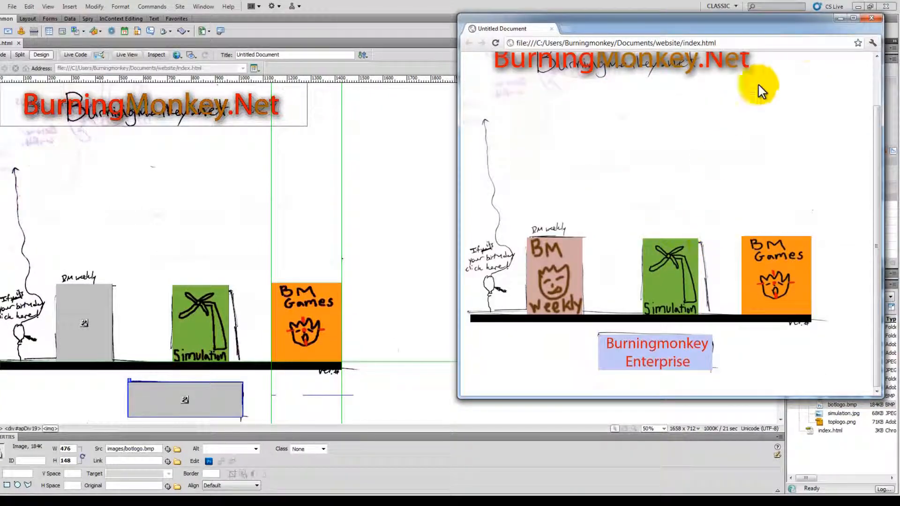
pyautogui.click(872, 18)
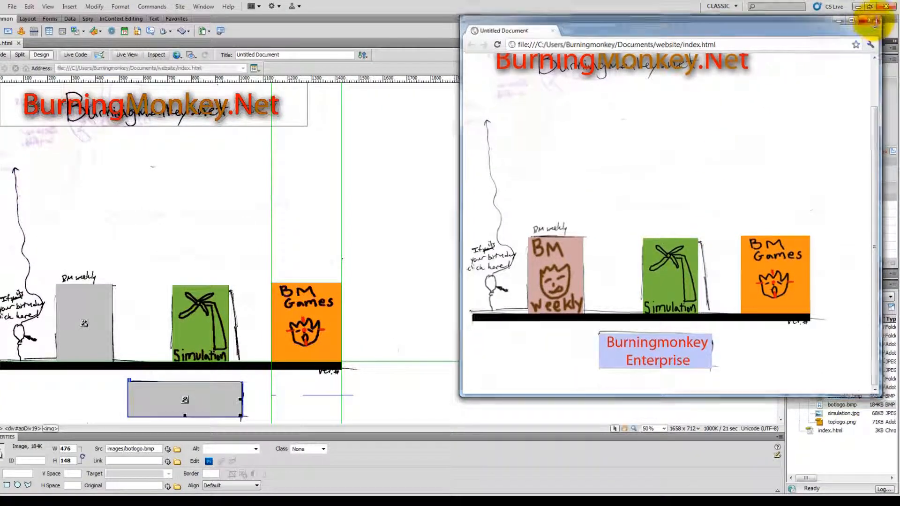
# Delete the scanned mockup image img003.jpg from behind the placed graphics.
pyautogui.click(213, 206)
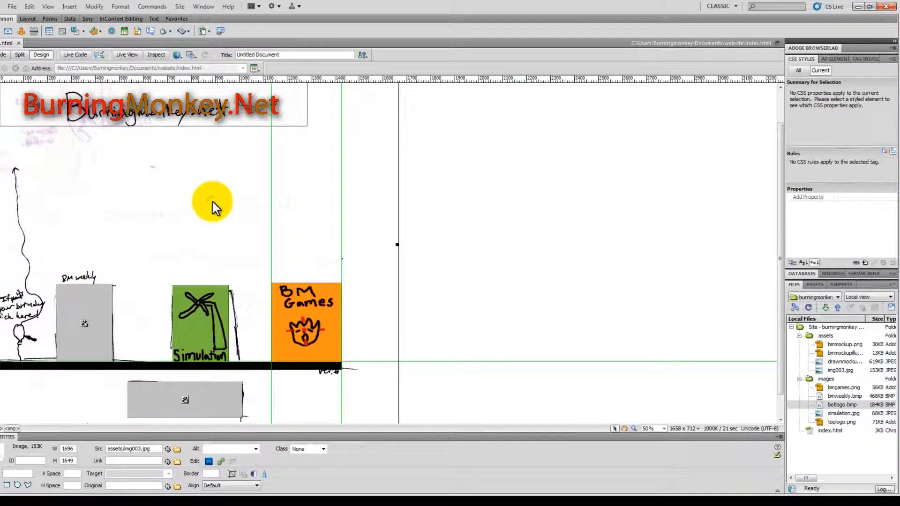
pyautogui.press('Delete')
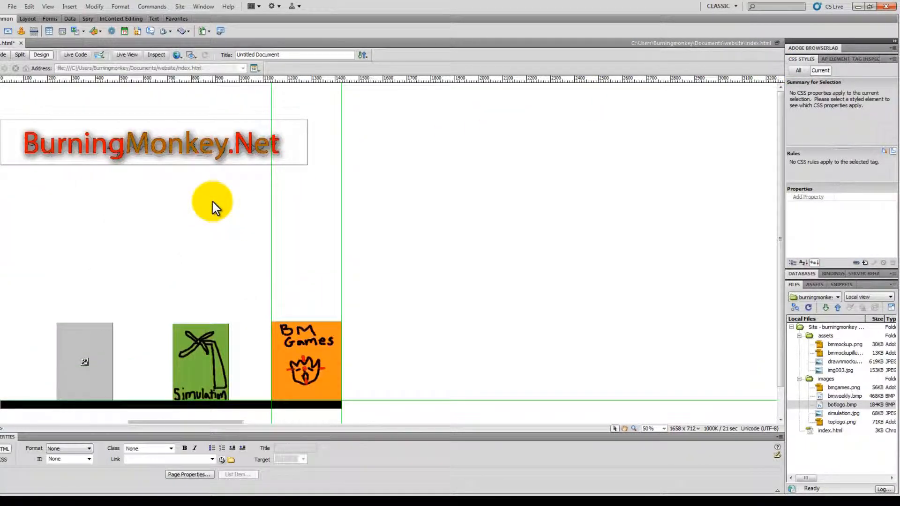
pyautogui.scroll(-1, 219, 197)
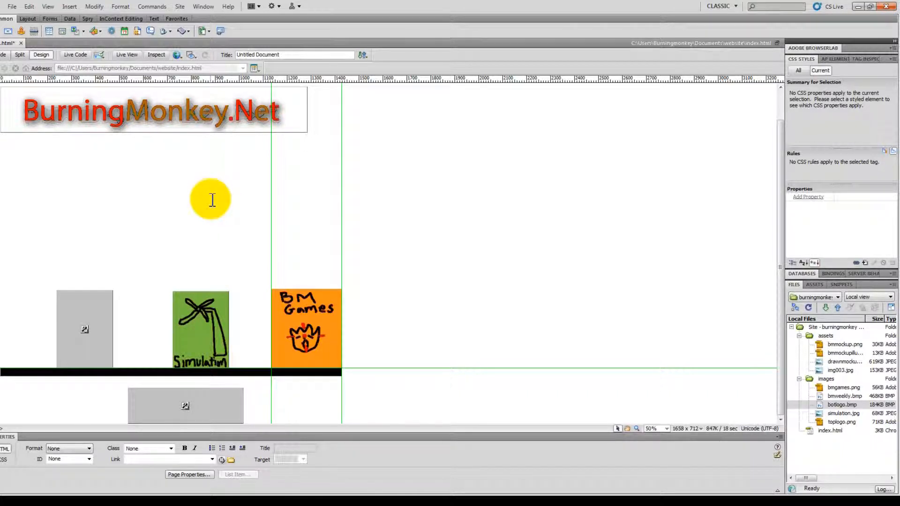
# Save the page, preview it without the mockup in a maximized Chrome window and close the browser.
pyautogui.click(176, 56)
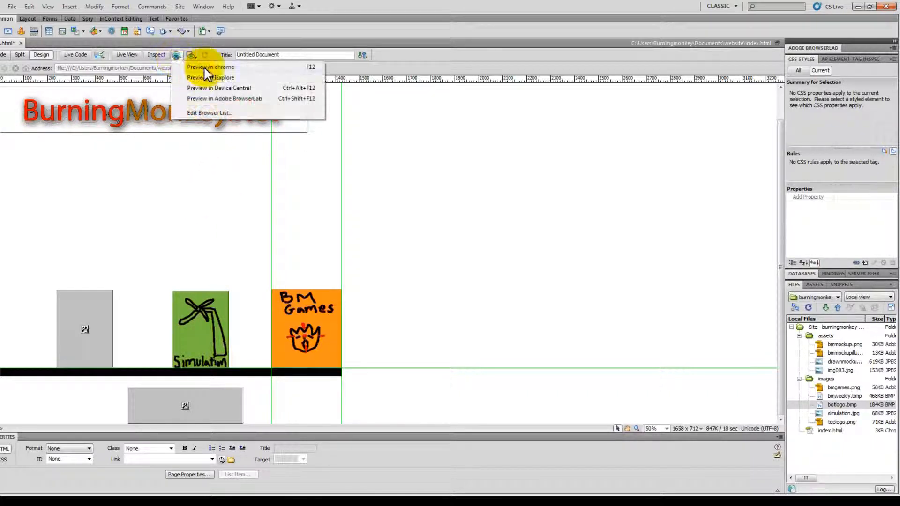
pyautogui.click(260, 97)
pyautogui.click(408, 272)
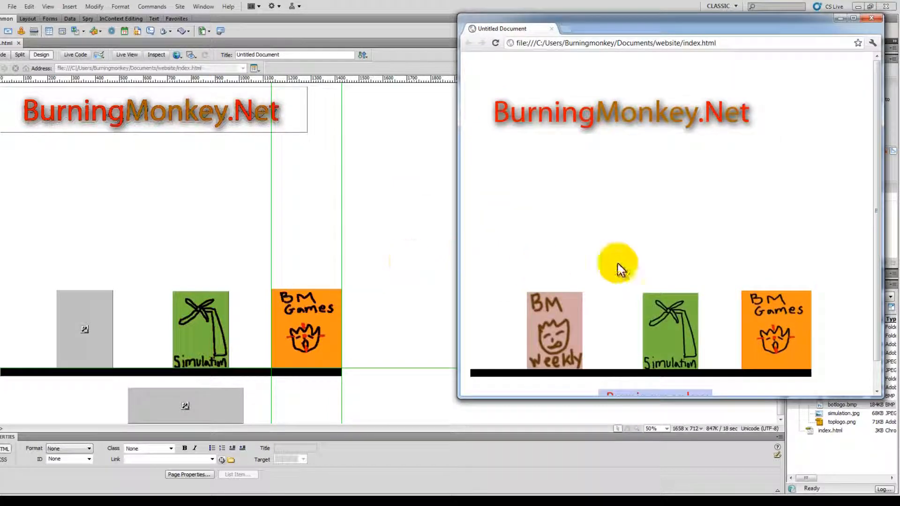
pyautogui.scroll(-1, 656, 253)
pyautogui.scroll(1, 671, 244)
pyautogui.moveTo(716, 21); pyautogui.dragTo(717, 3)
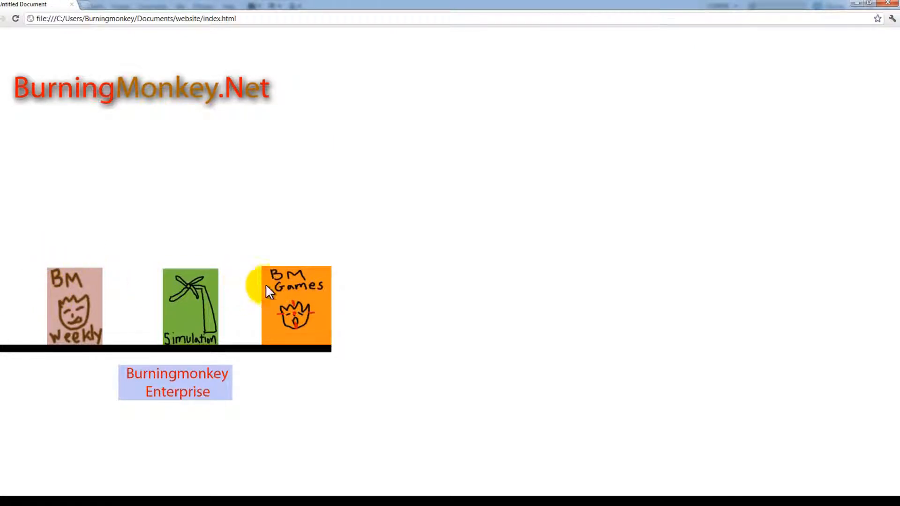
pyautogui.click(886, 6)
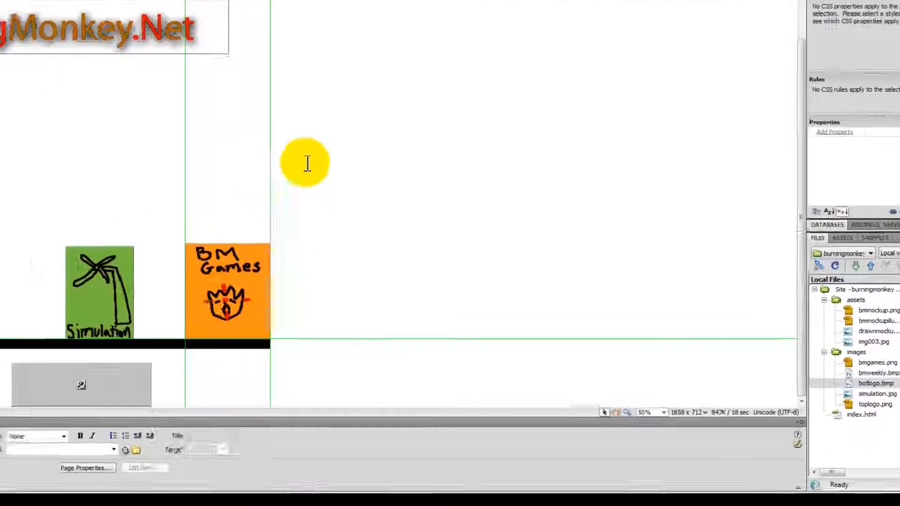
# Open the page properties and apply the light blue background color #9CF to the page.
pyautogui.rightClick(424, 189)
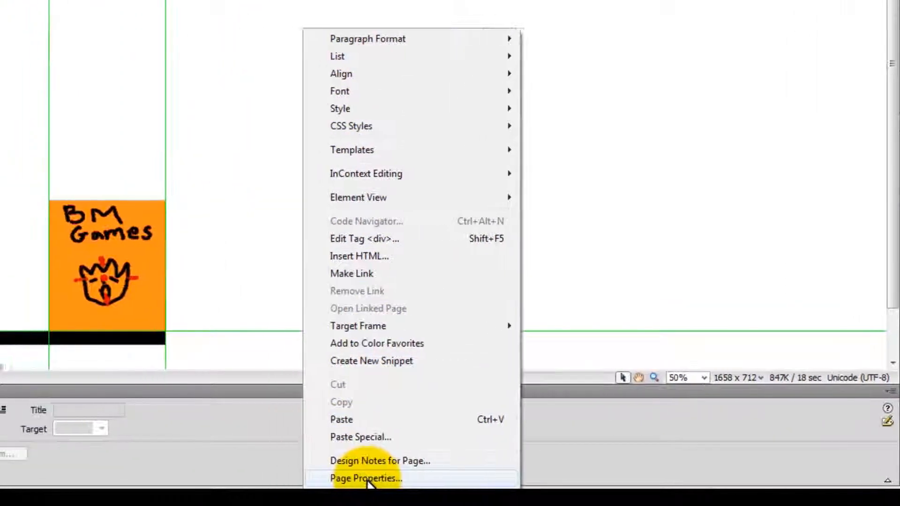
pyautogui.click(367, 478)
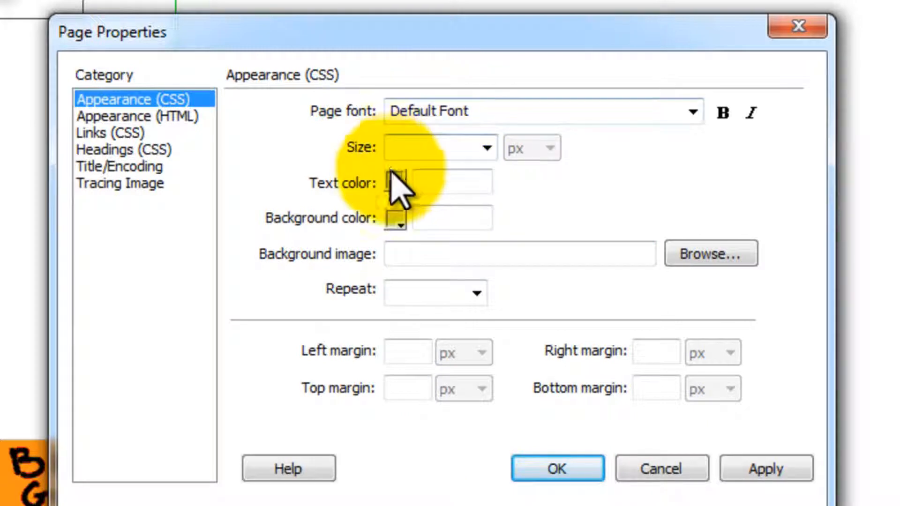
pyautogui.click(396, 218)
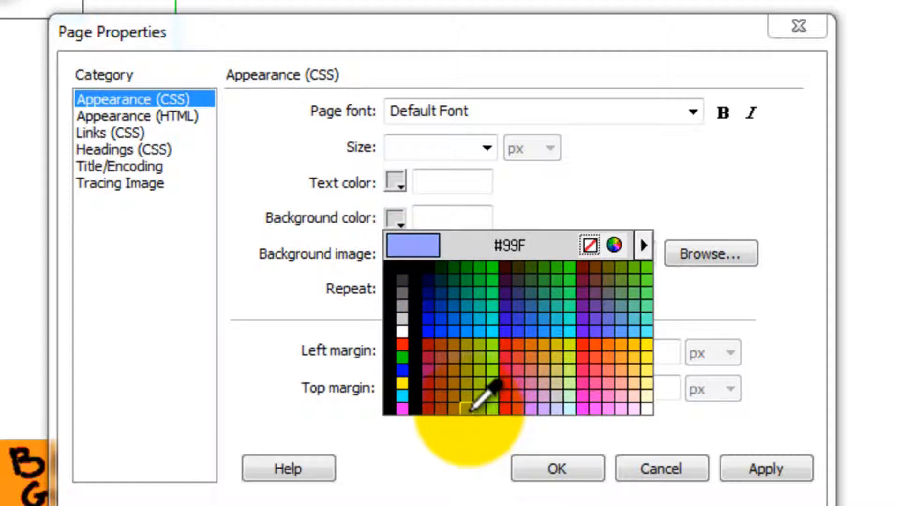
pyautogui.click(476, 407)
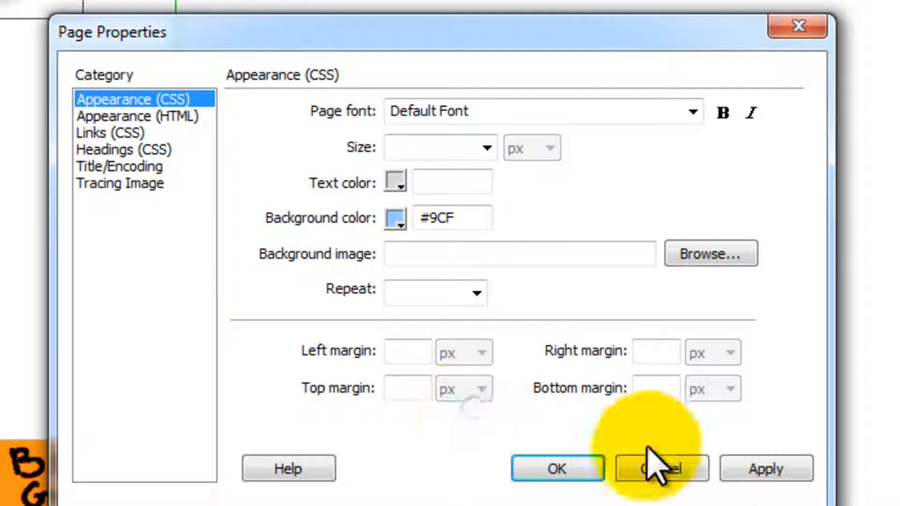
pyautogui.click(749, 471)
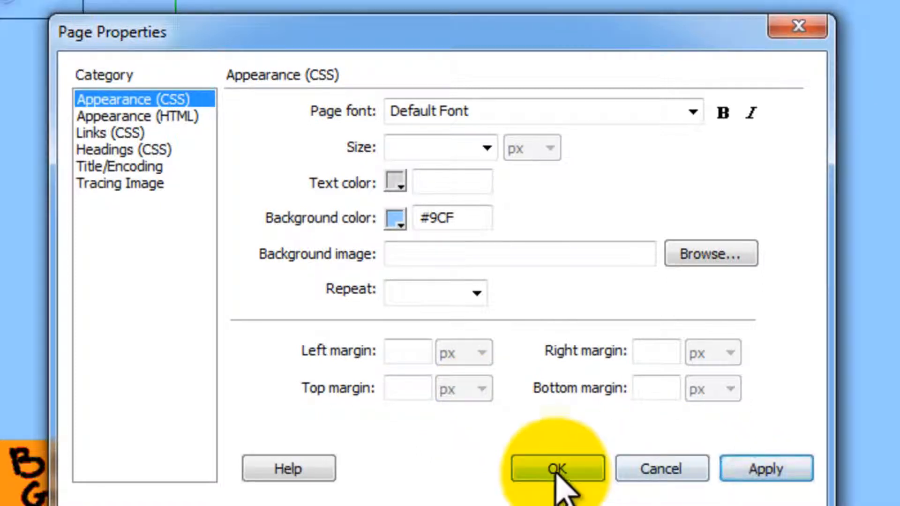
# Adjust the background to a slightly darker custom blue with red 130, green 176 and blue 255 (#82B0FF).
pyautogui.click(396, 219)
pyautogui.click(621, 243)
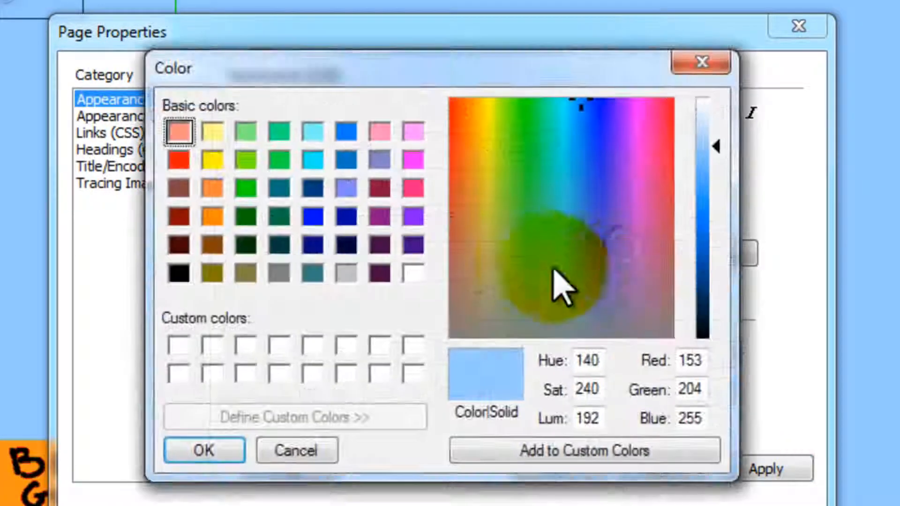
pyautogui.moveTo(712, 149)
pyautogui.mouseDown()
pyautogui.moveTo(719, 172)
pyautogui.moveTo(715, 157)
pyautogui.mouseUp()
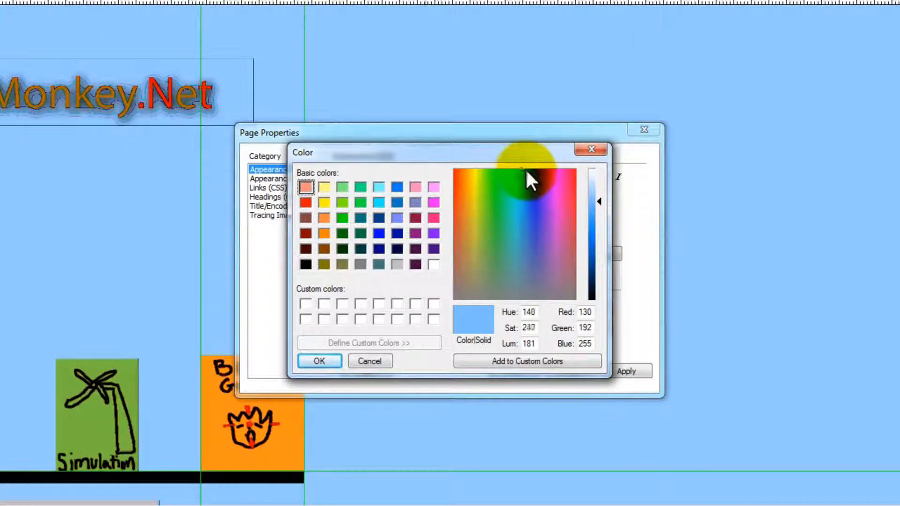
pyautogui.moveTo(527, 172); pyautogui.dragTo(529, 171)
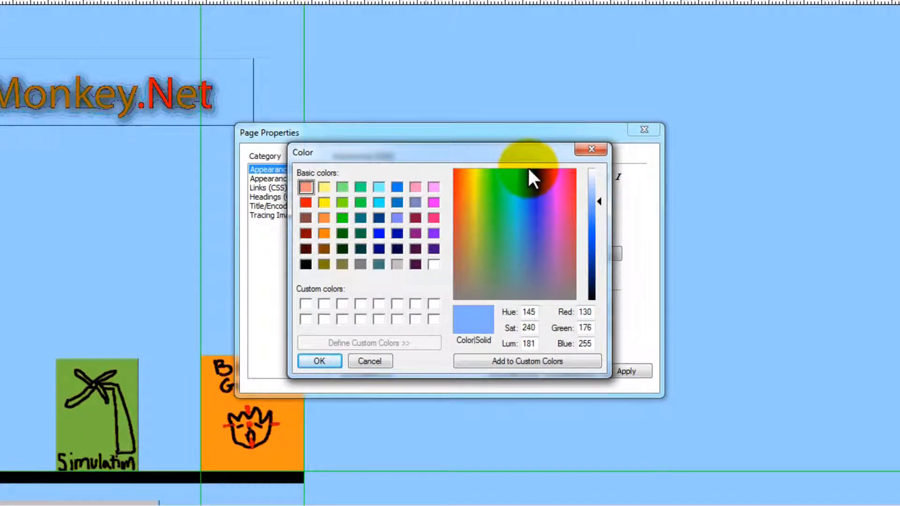
pyautogui.click(339, 360)
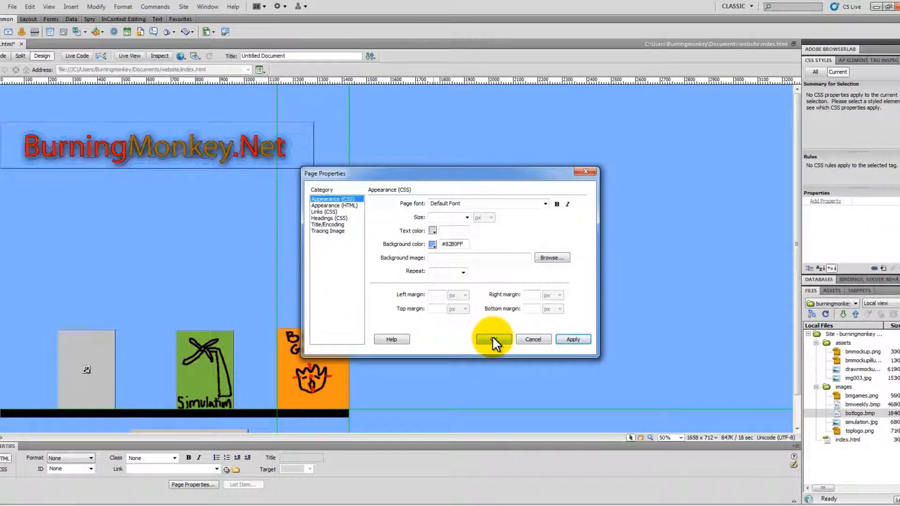
# Confirm the page's background color and select the bmweekly.bmp cover image standing on the black shelf.
pyautogui.click(502, 337)
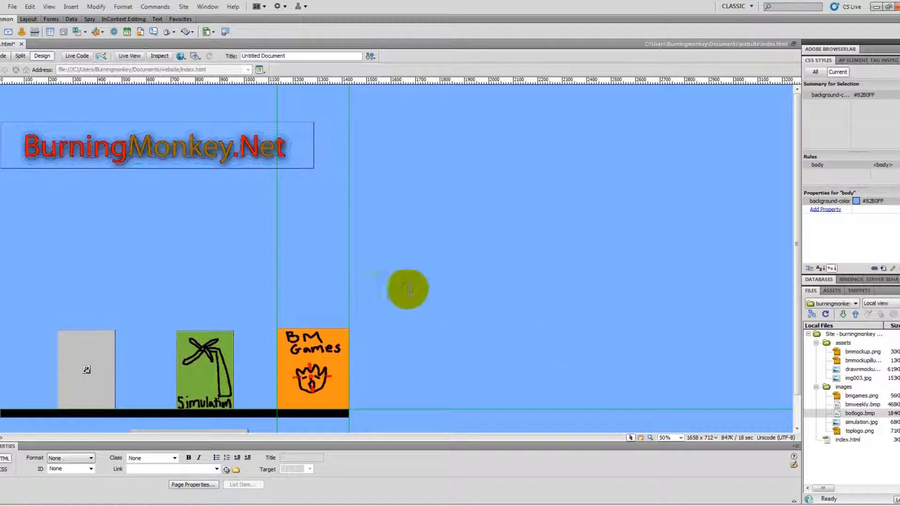
pyautogui.scroll(-2, 216, 248)
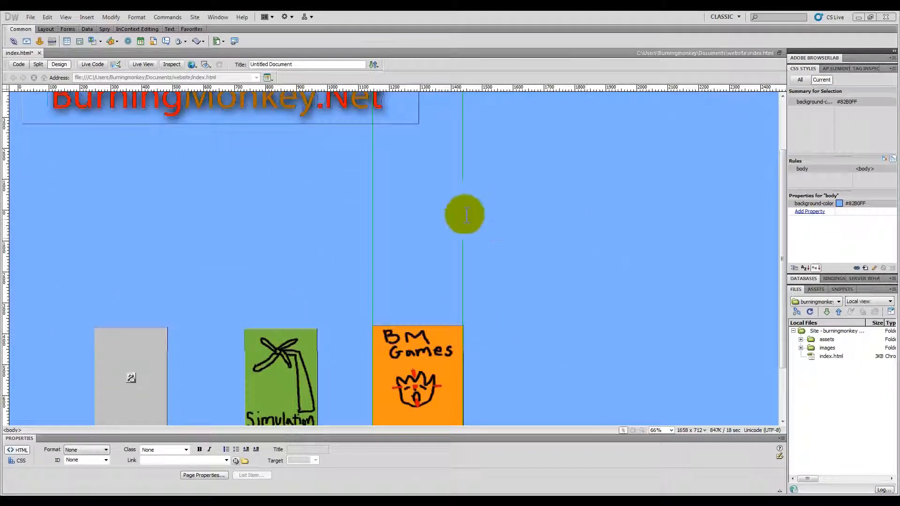
pyautogui.moveTo(782, 197); pyautogui.dragTo(783, 219)
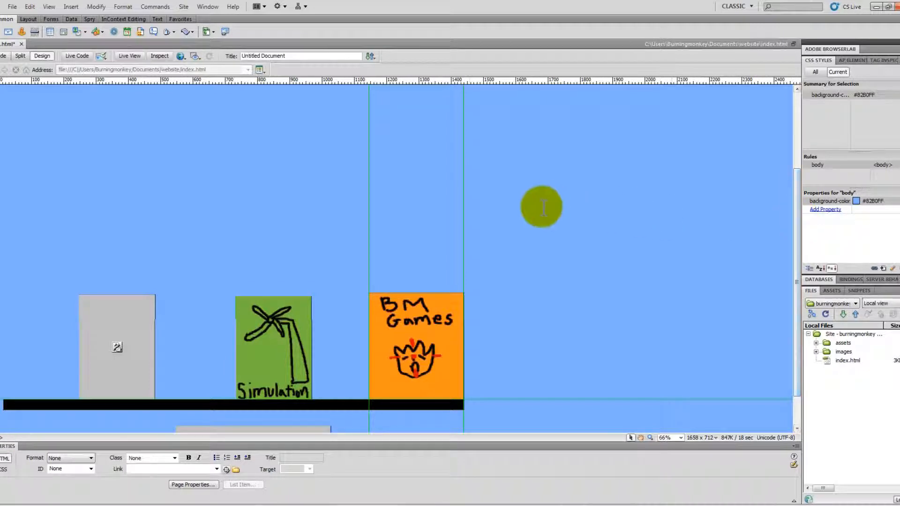
pyautogui.click(395, 310)
pyautogui.click(269, 314)
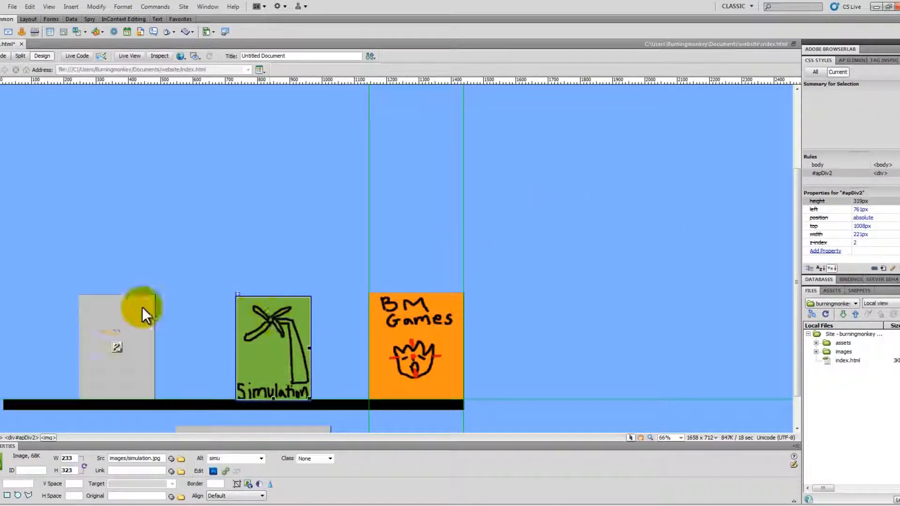
pyautogui.click(115, 316)
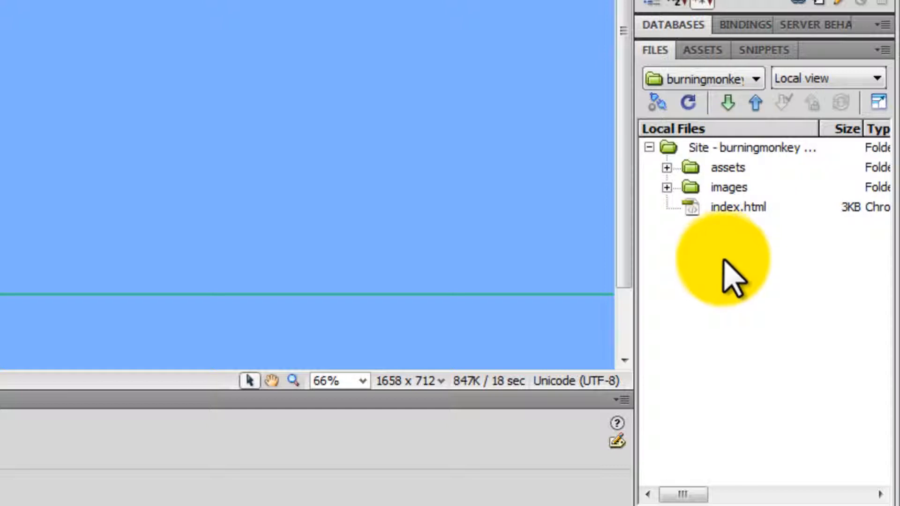
# Create a new folder named bmweekly in the root of the burningmonkey site.
pyautogui.click(752, 147)
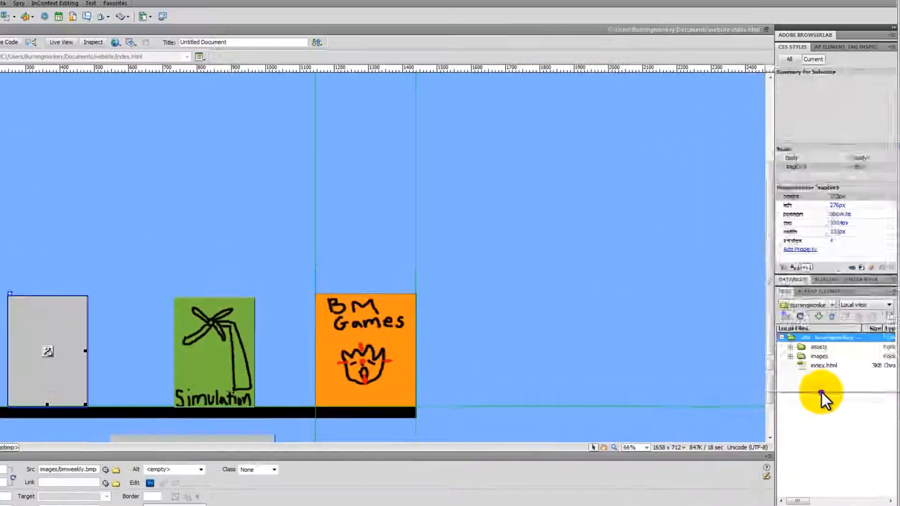
pyautogui.rightClick(739, 273)
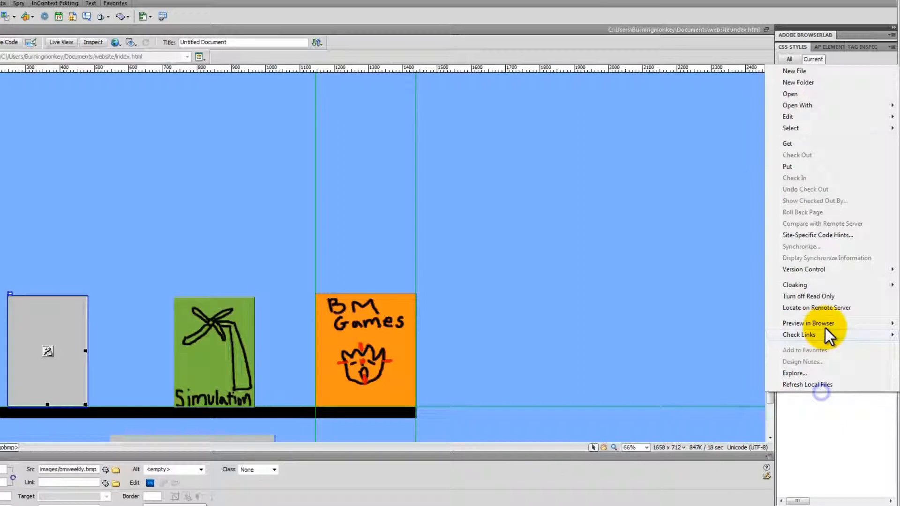
pyautogui.click(816, 81)
pyautogui.write('bmweekly')
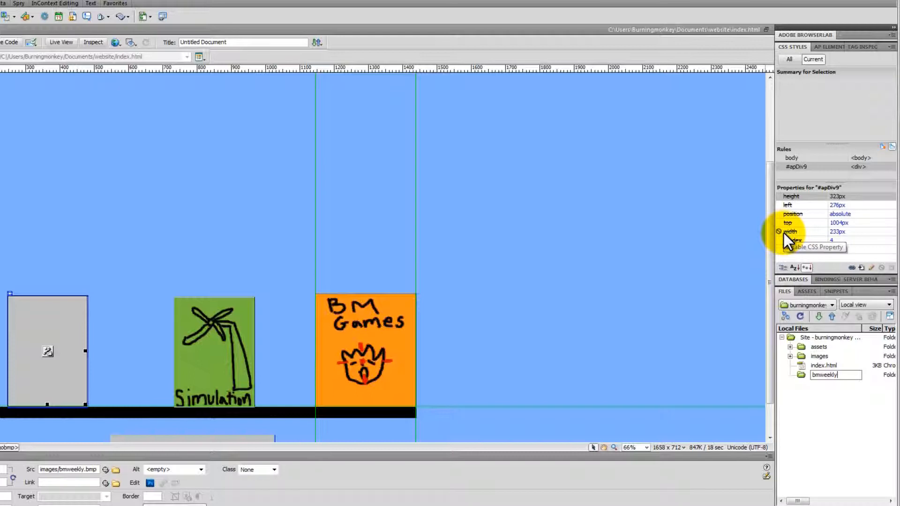
pyautogui.press('Return')
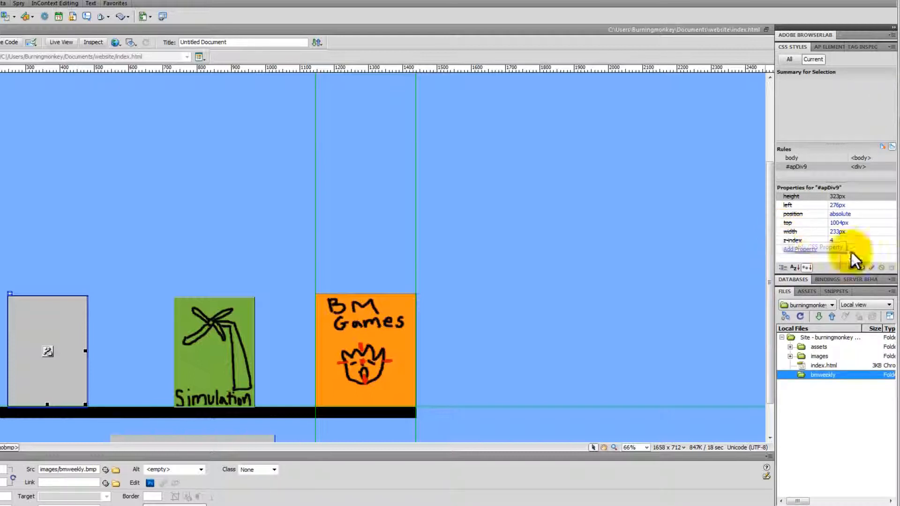
# Create a page named index.html inside the bmweekly folder, open it for a check and close it.
pyautogui.rightClick(825, 375)
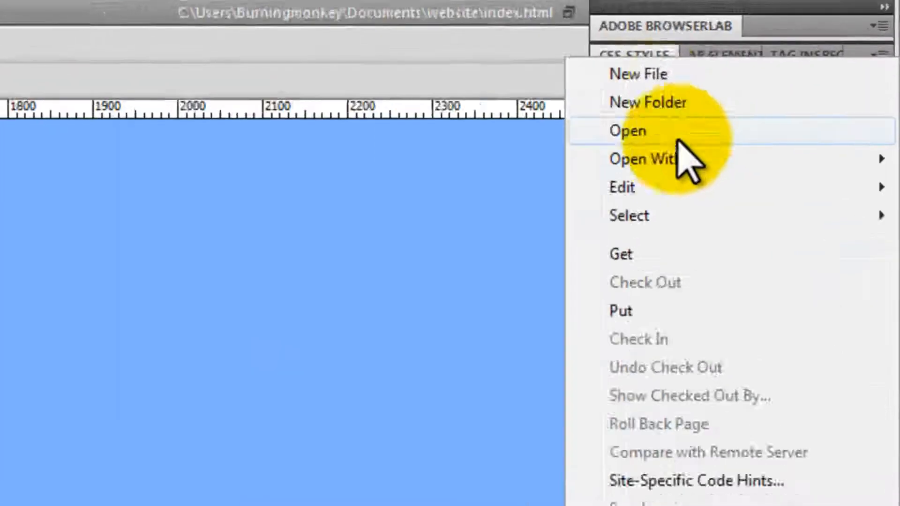
pyautogui.click(795, 55)
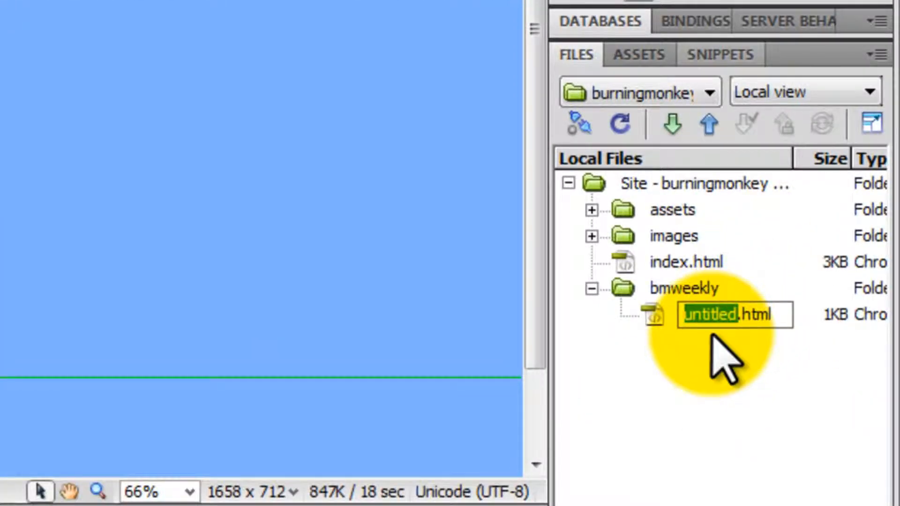
pyautogui.write('bm')
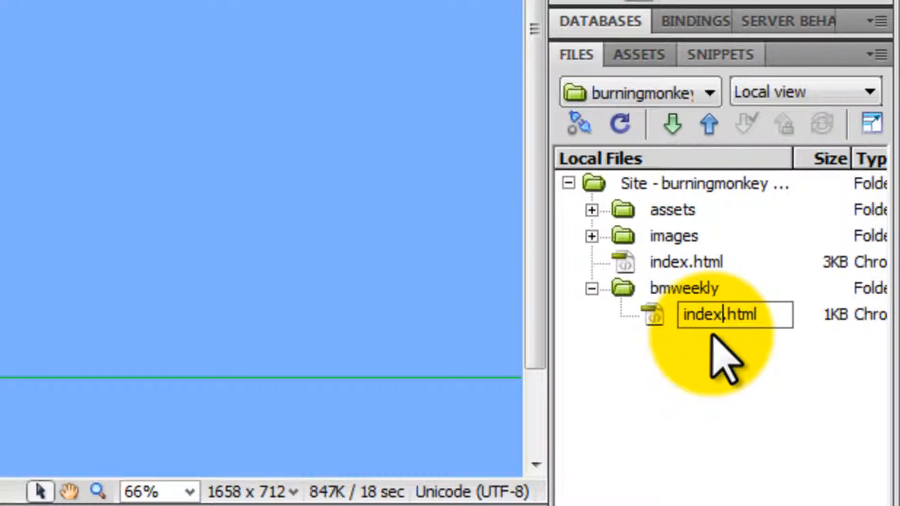
pyautogui.press('Return')
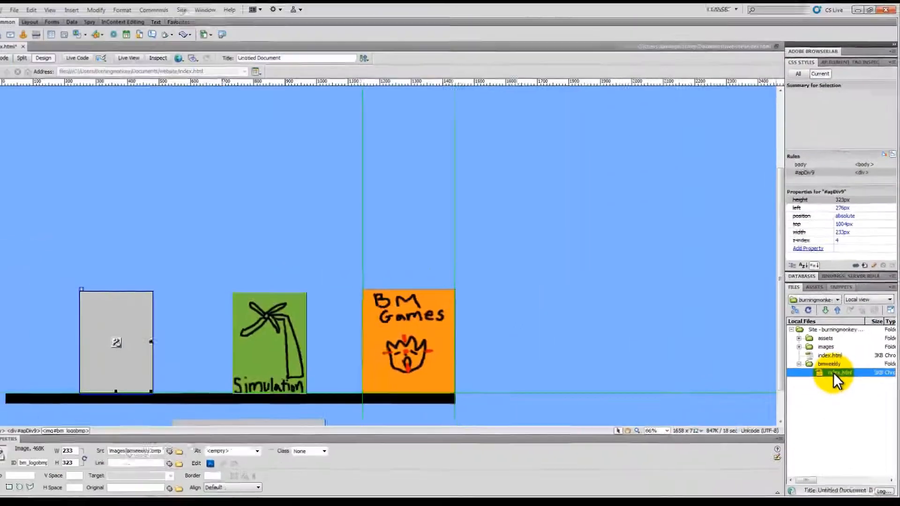
pyautogui.doubleClick(708, 316)
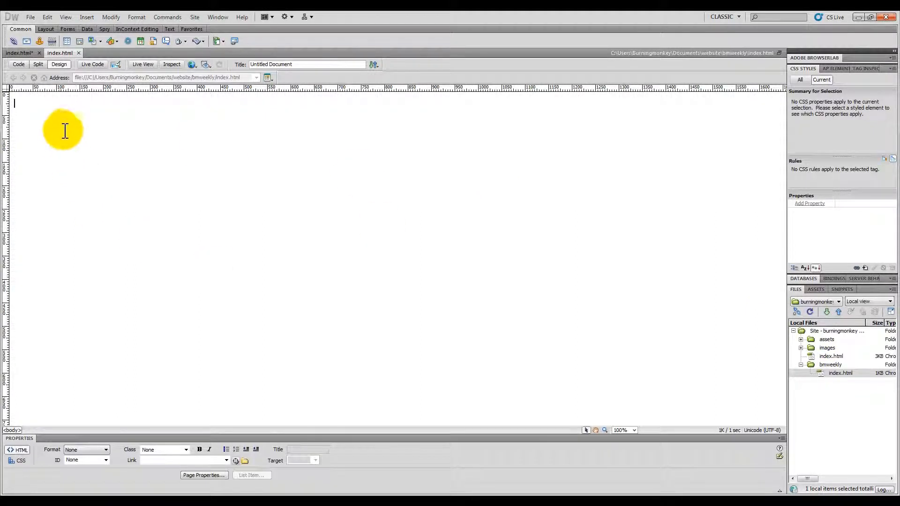
pyautogui.click(79, 53)
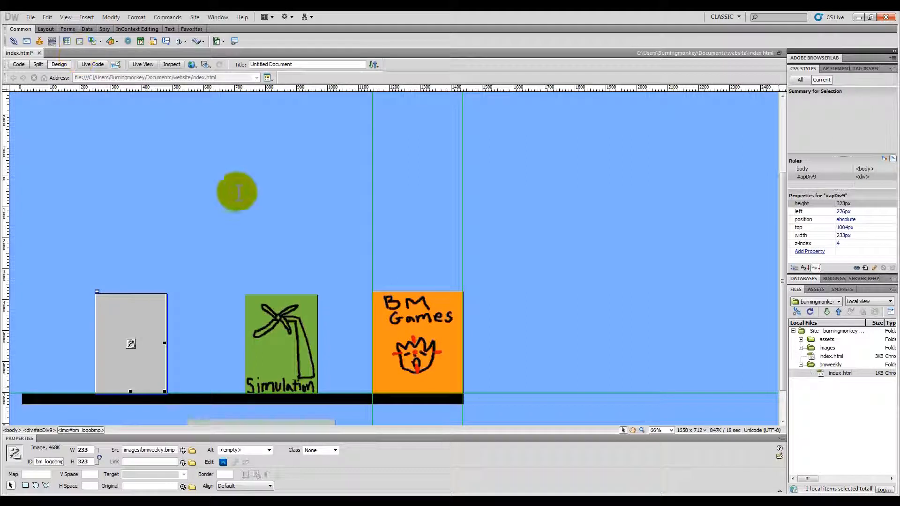
# Link the bmweekly.bmp cover image to bmweekly/index.html.
pyautogui.scroll(-2, 237, 192)
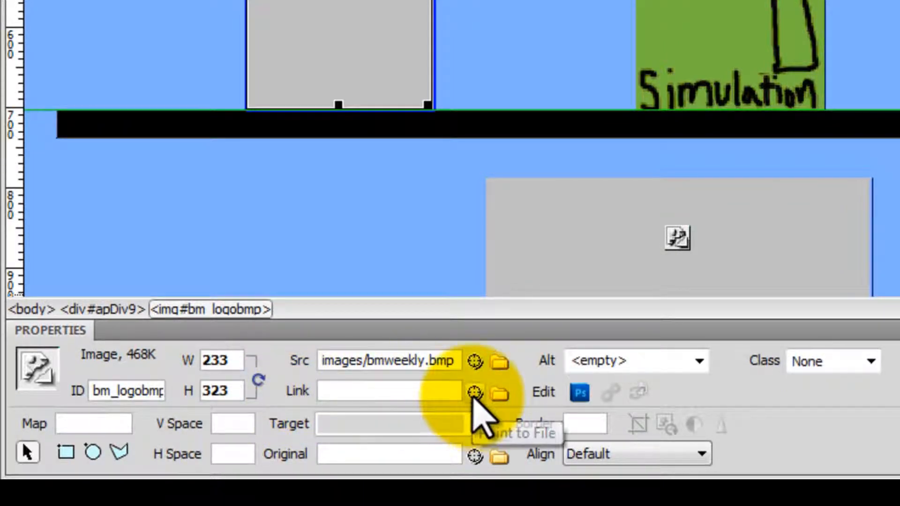
pyautogui.moveTo(473, 397); pyautogui.dragTo(759, 210)
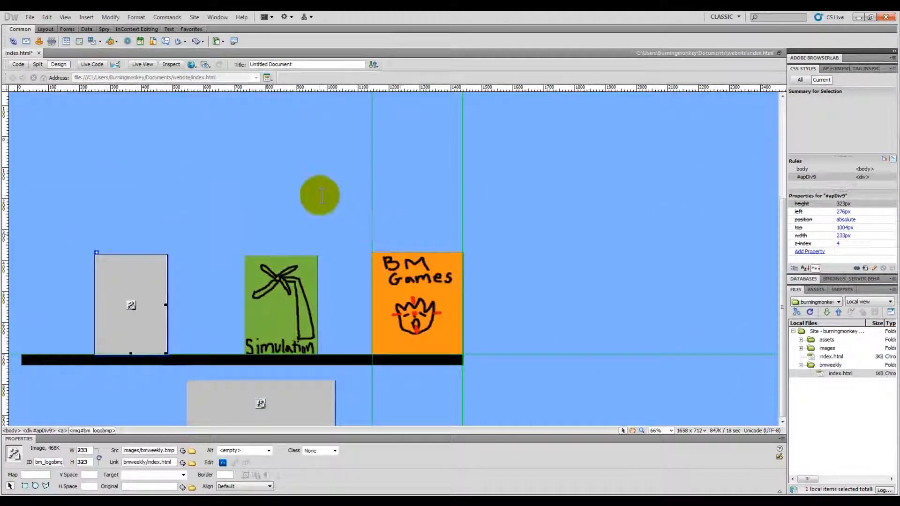
pyautogui.click(320, 196)
# Save the homepage and preview it in Chrome, test the BM Weekly cover's link and close the browser.
pyautogui.scroll(3, 320, 195)
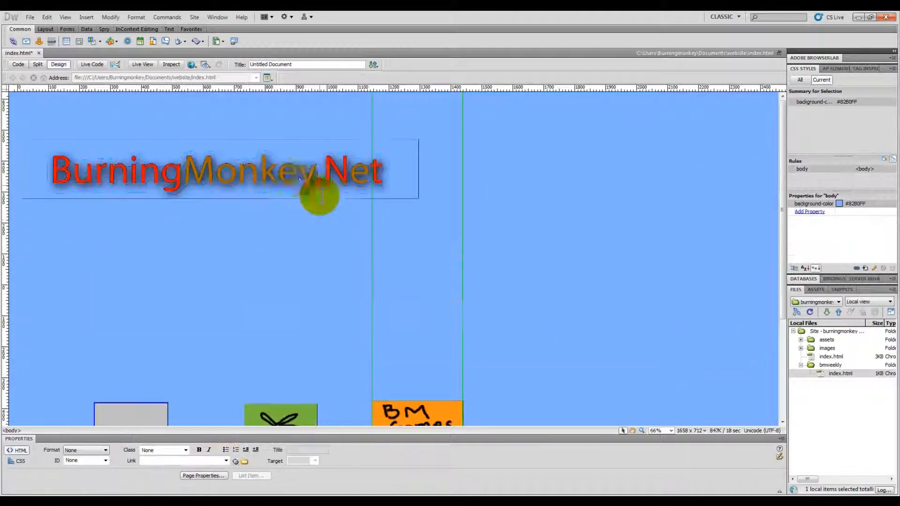
pyautogui.click(190, 64)
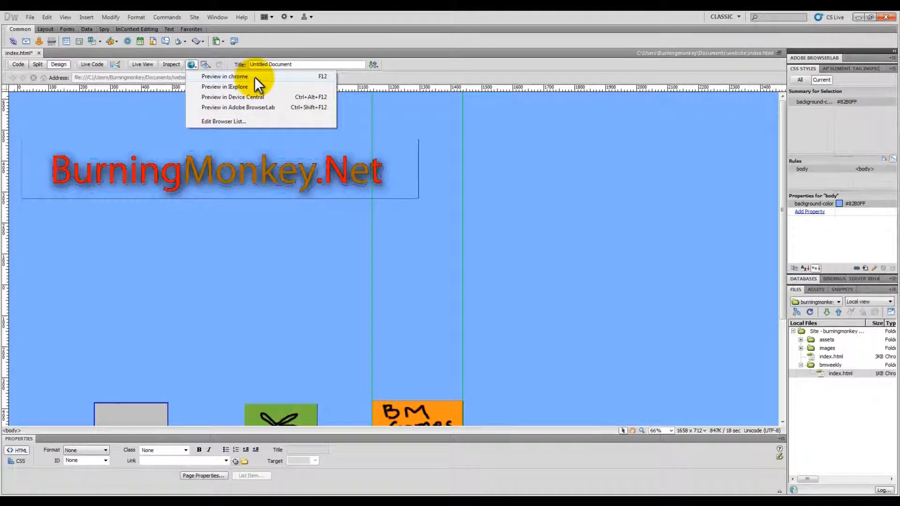
pyautogui.click(254, 77)
pyautogui.click(423, 279)
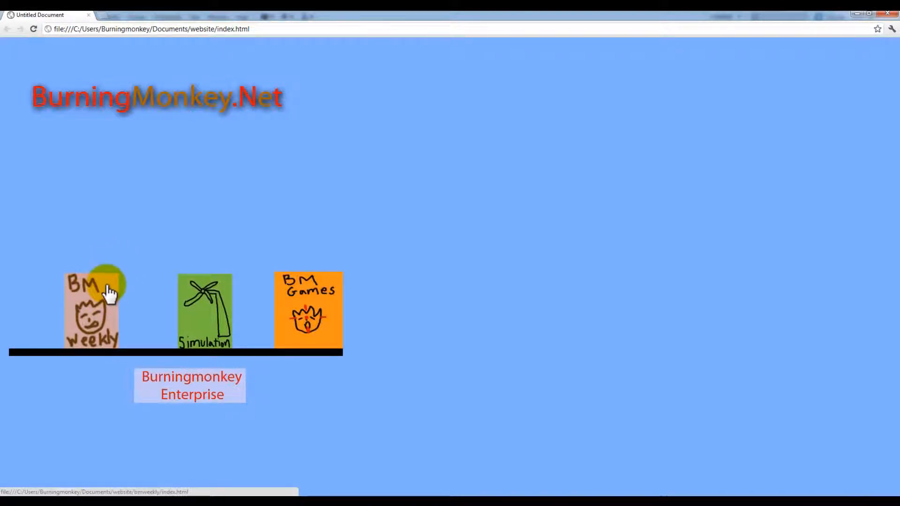
pyautogui.click(107, 293)
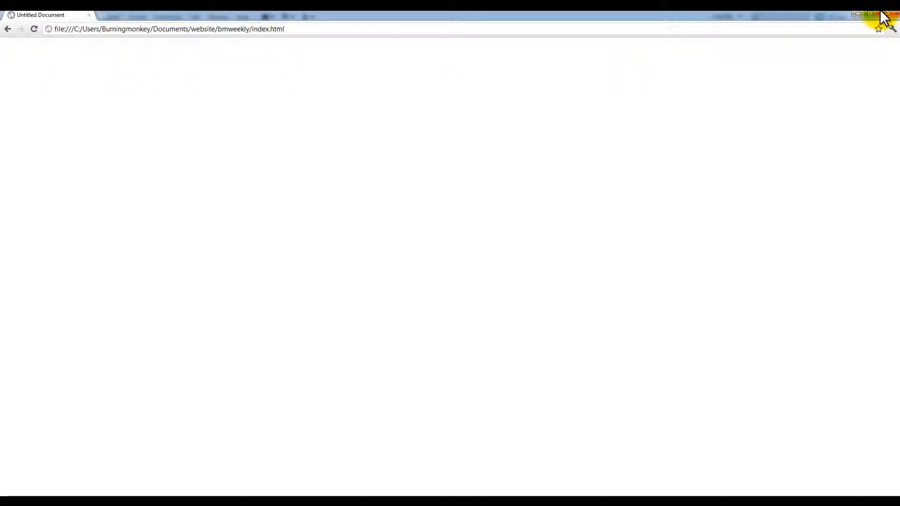
pyautogui.click(887, 13)
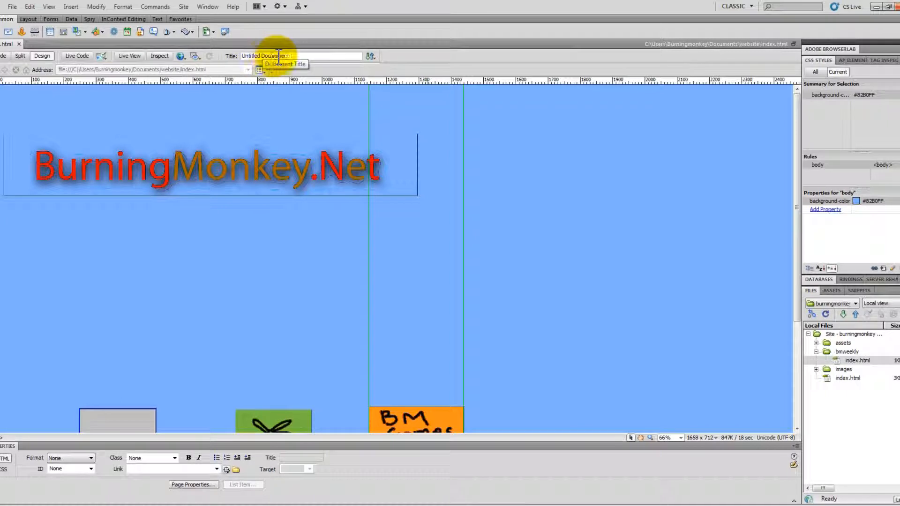
# Set the homepage's document title to Burningmonkey.net and save the page.
pyautogui.click(838, 382)
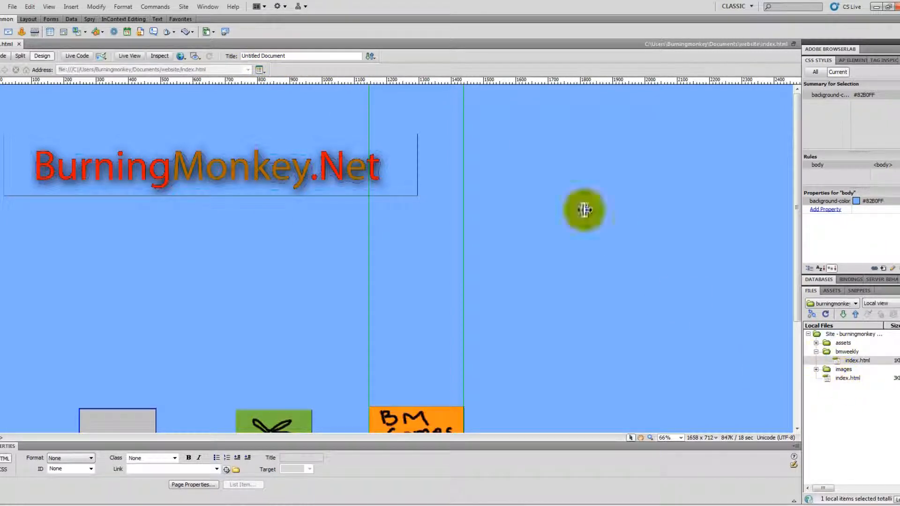
pyautogui.moveTo(294, 58); pyautogui.dragTo(183, 41)
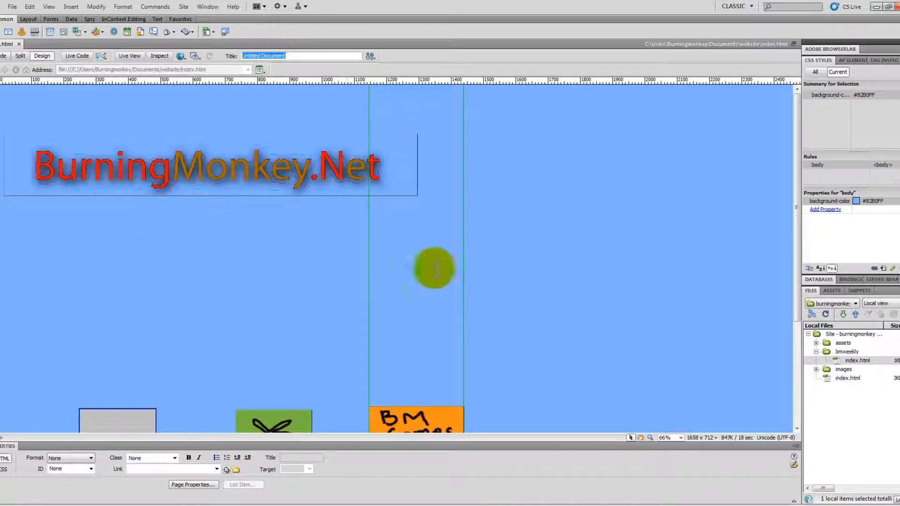
pyautogui.click(539, 279)
pyautogui.scroll(-5, 490, 272)
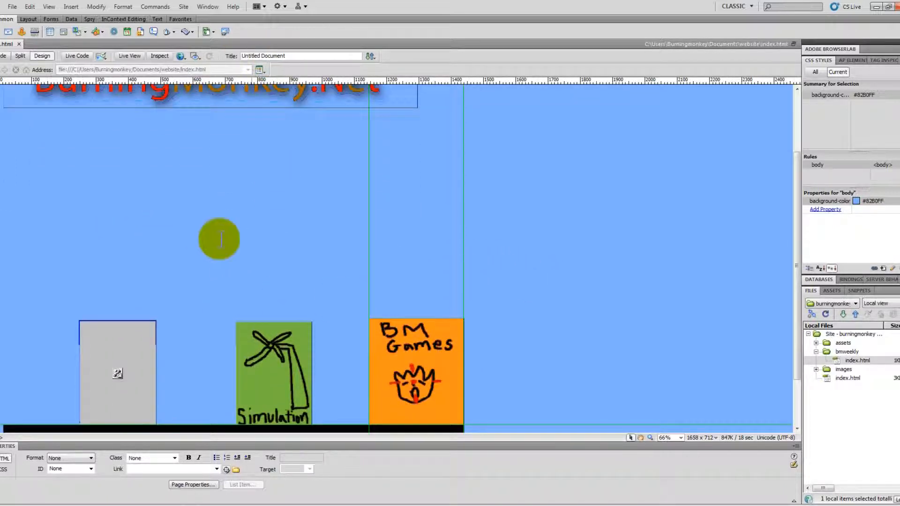
pyautogui.scroll(5, 356, 277)
pyautogui.scroll(-5, 464, 300)
pyautogui.scroll(5, 356, 263)
pyautogui.click(281, 56)
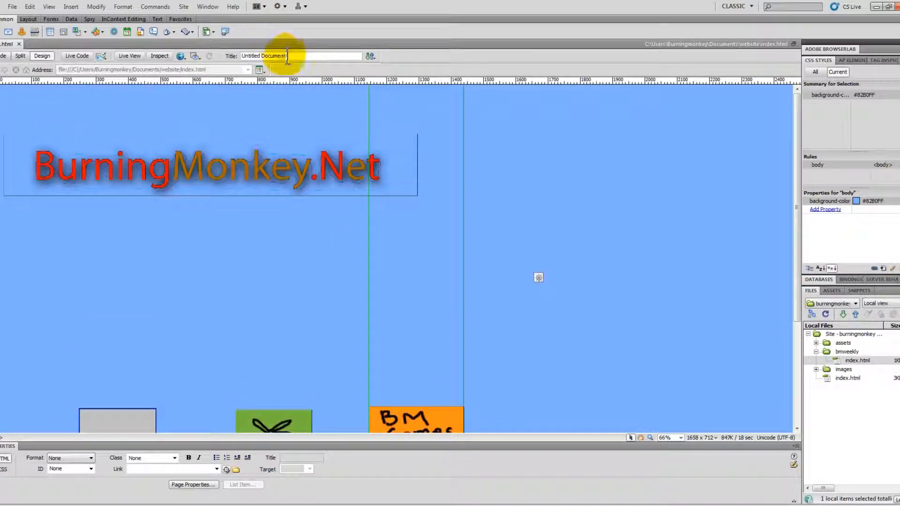
pyautogui.write('Burningmonkey.net')
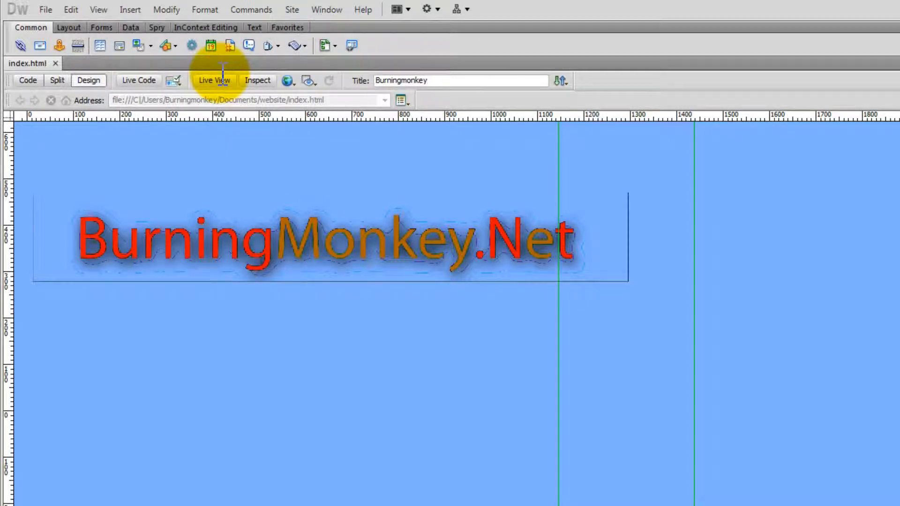
pyautogui.press('Return')
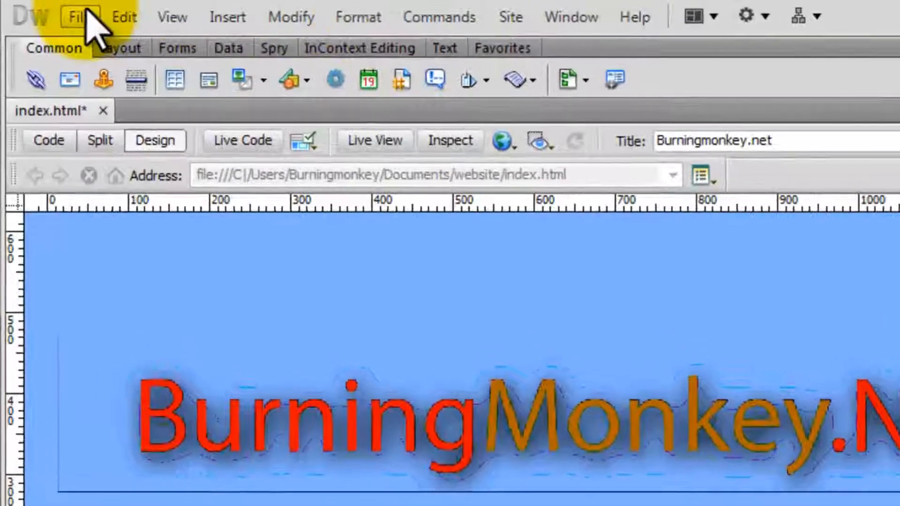
pyautogui.click(87, 16)
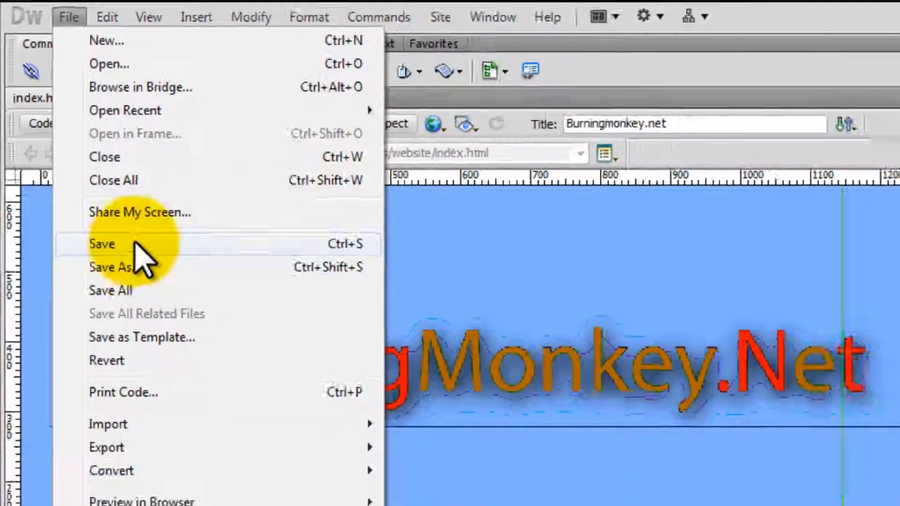
pyautogui.click(166, 281)
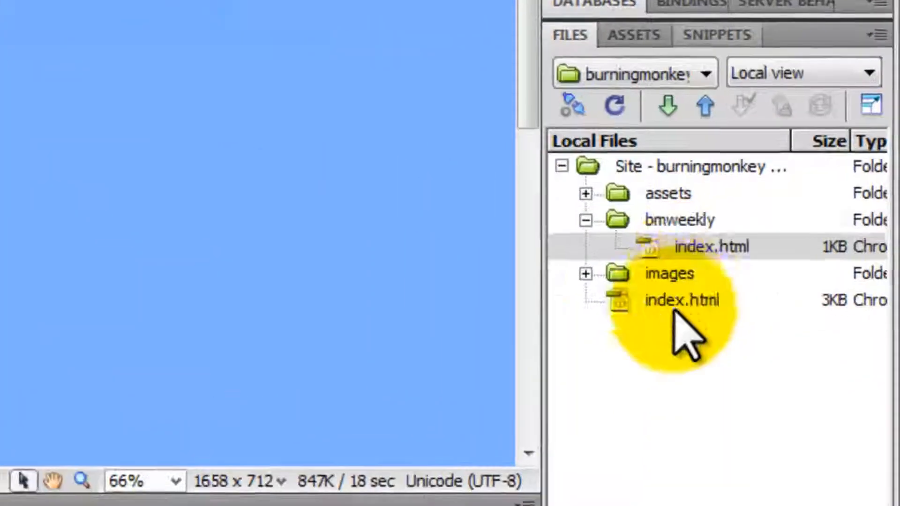
# Open index.html in the bmweekly folder, set its document title to Bm Weekly and close it.
pyautogui.click(783, 350)
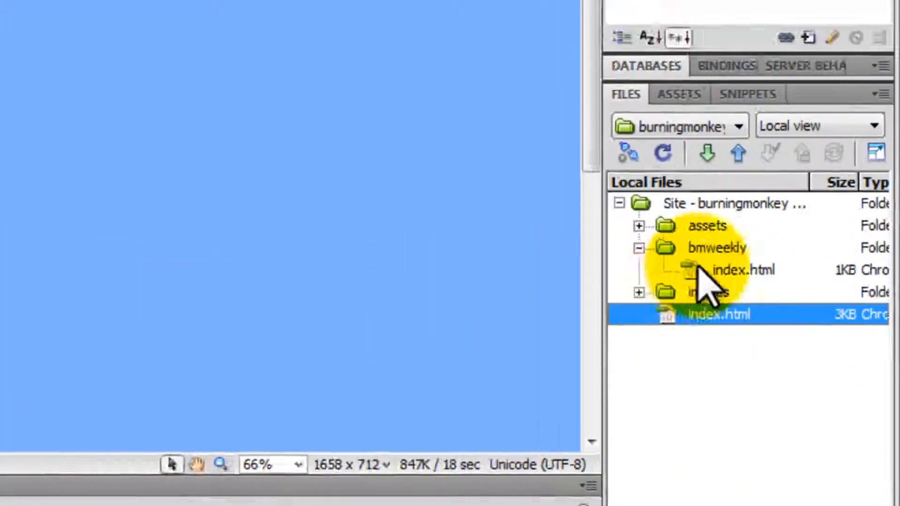
pyautogui.doubleClick(799, 321)
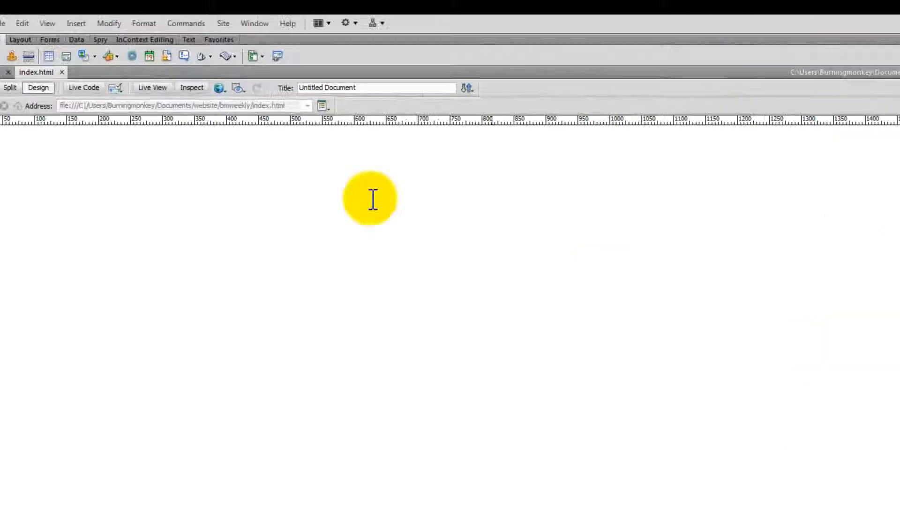
pyautogui.moveTo(380, 88); pyautogui.dragTo(157, 75)
pyautogui.write('Bm')
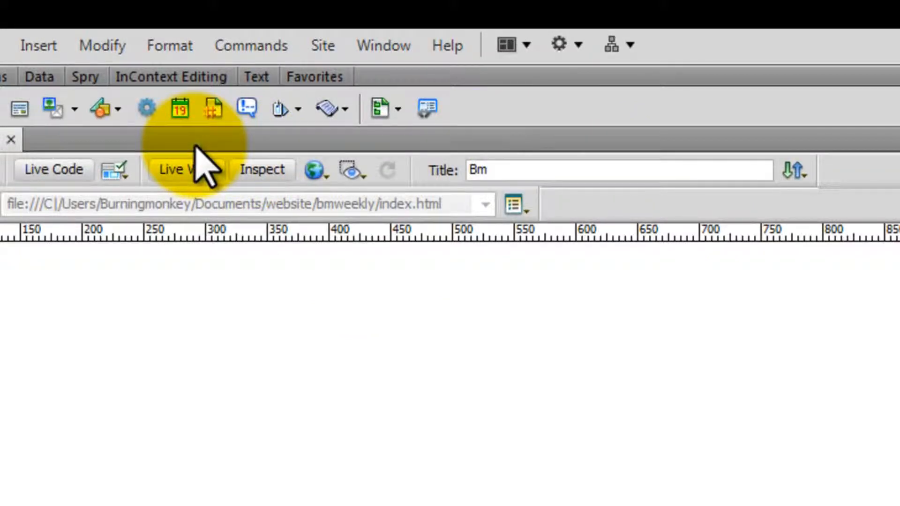
pyautogui.write(' Weekly')
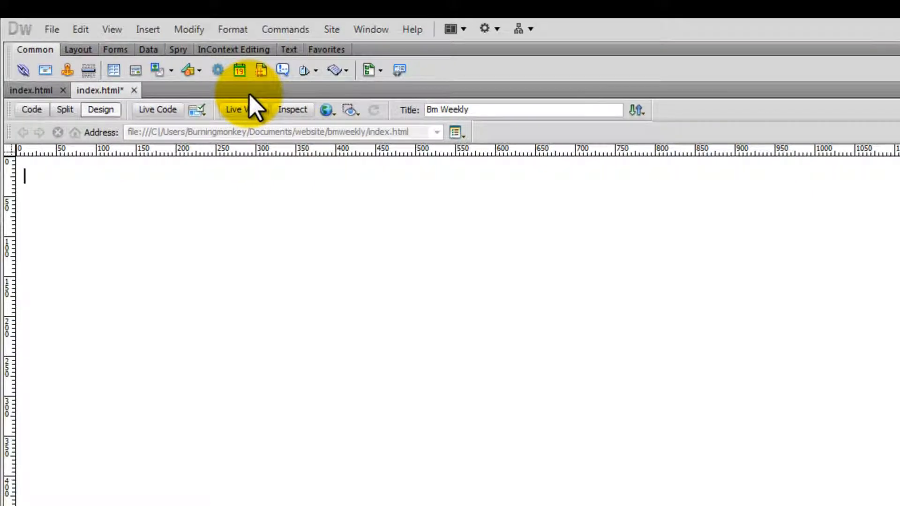
pyautogui.click(134, 90)
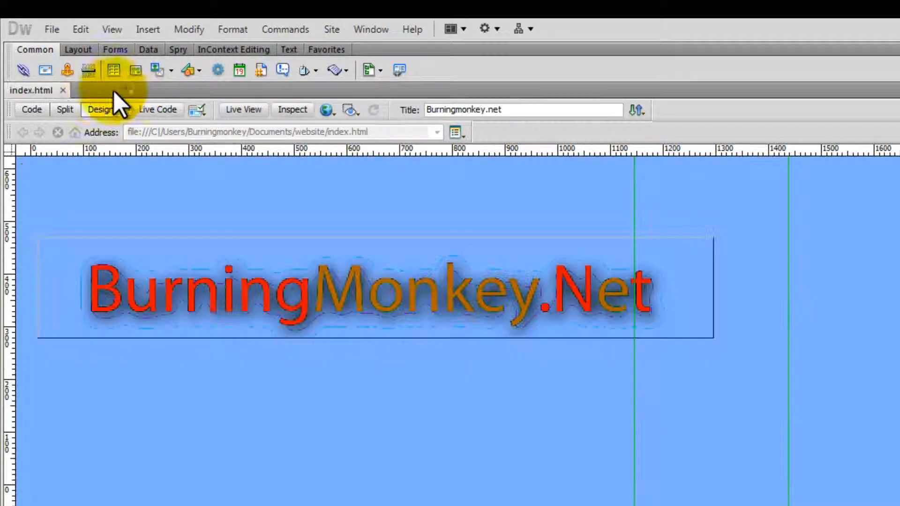
# Preview the homepage in Chrome, test the BM Weekly cover's link and close the browser.
pyautogui.click(327, 111)
pyautogui.click(361, 131)
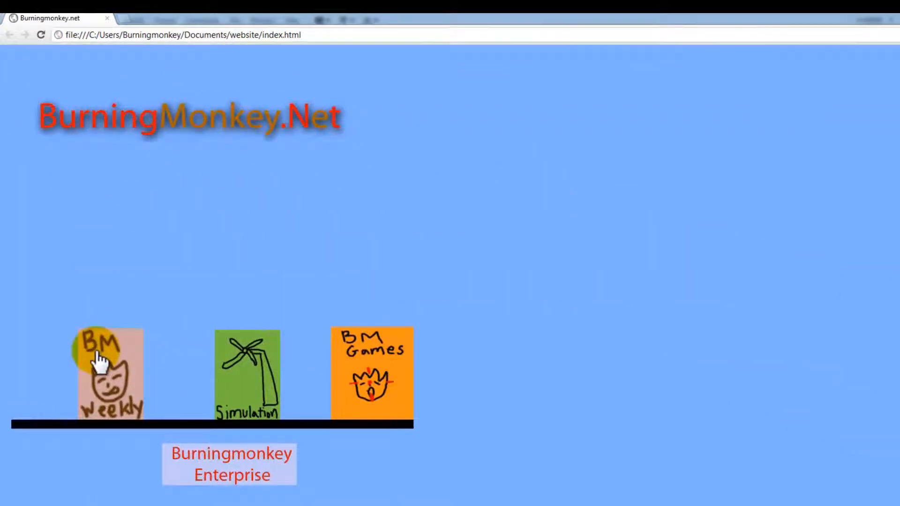
pyautogui.click(99, 362)
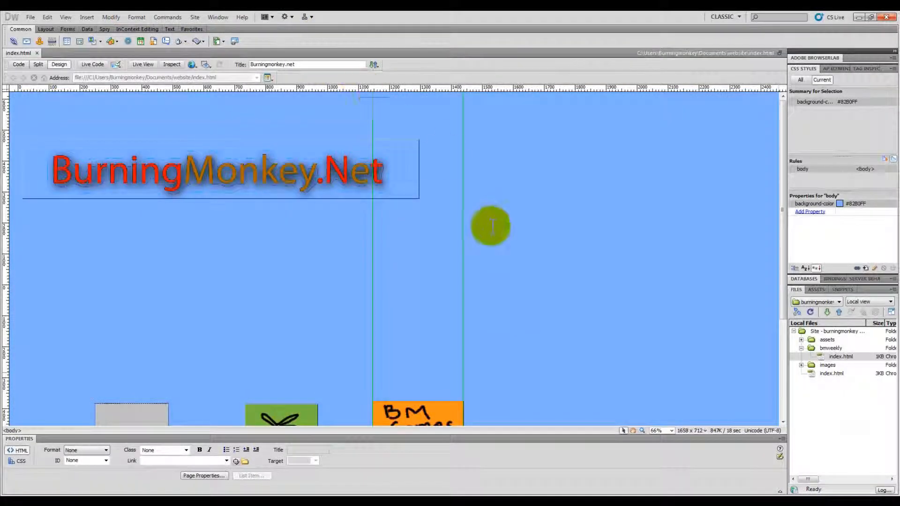
# Collapse the bmweekly folder and create a new file named simulation.html in the site's root folder.
pyautogui.scroll(-5, 491, 226)
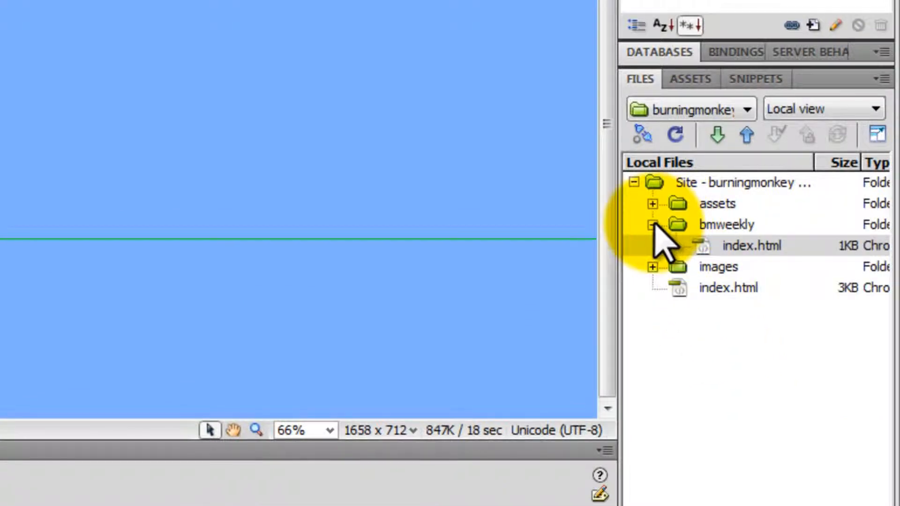
pyautogui.click(653, 226)
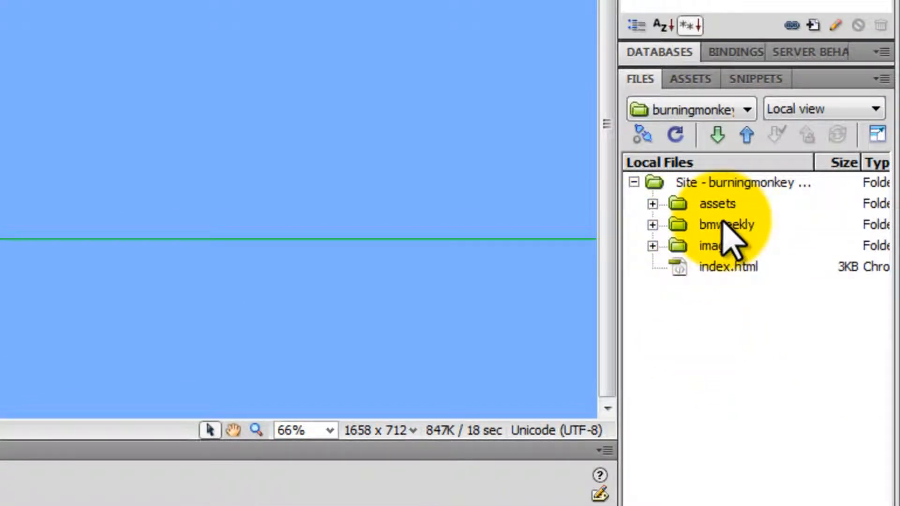
pyautogui.click(750, 185)
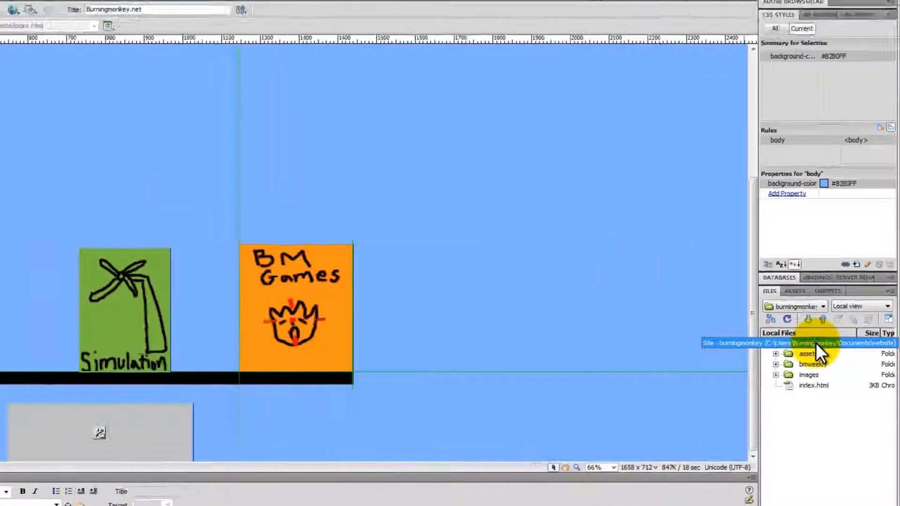
pyautogui.rightClick(731, 183)
pyautogui.click(803, 10)
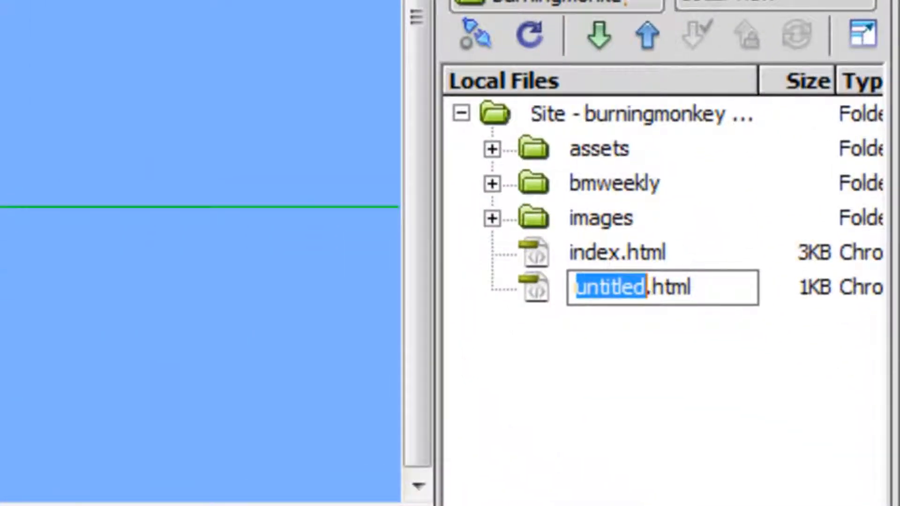
pyautogui.write('simu')
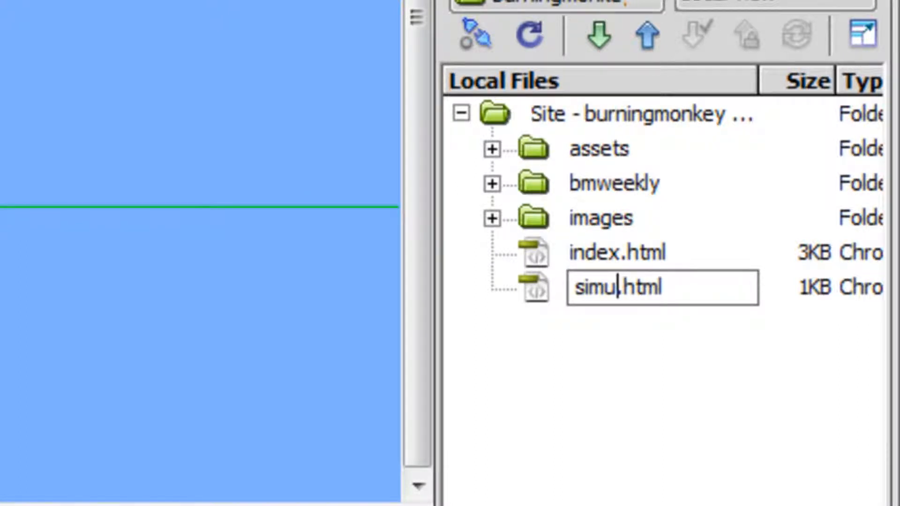
pyautogui.write('lation')
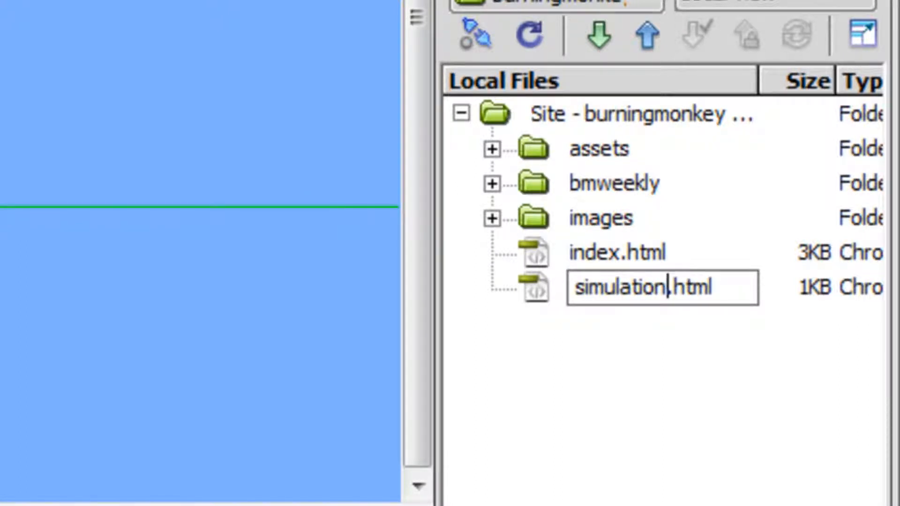
pyautogui.press('Return')
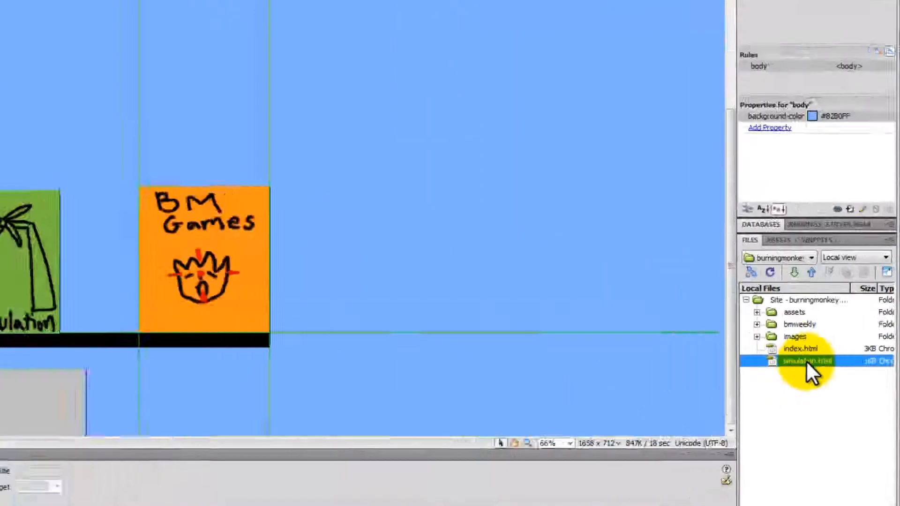
# Open simulation.html, set its document title to Simulation and save the page.
pyautogui.doubleClick(637, 288)
pyautogui.click(299, 65)
pyautogui.hotkey('ctrl', 'a')
pyautogui.write('S')
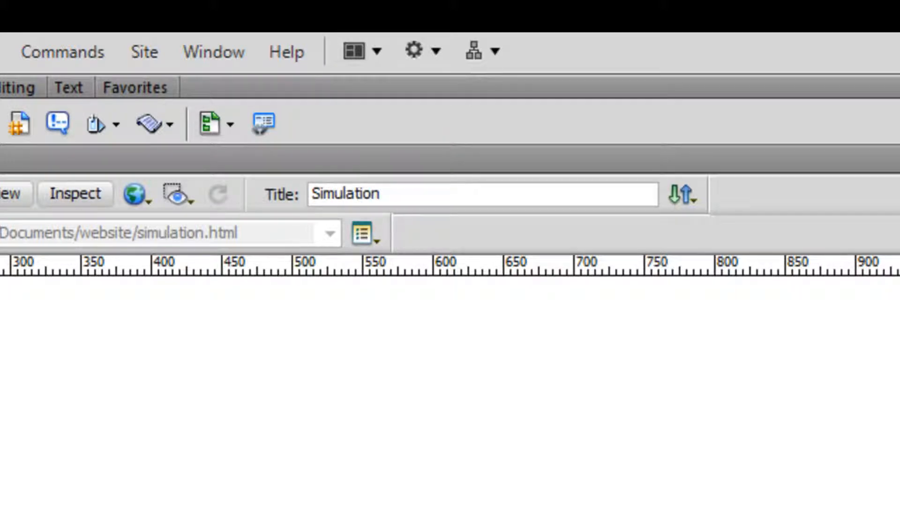
pyautogui.press('Return')
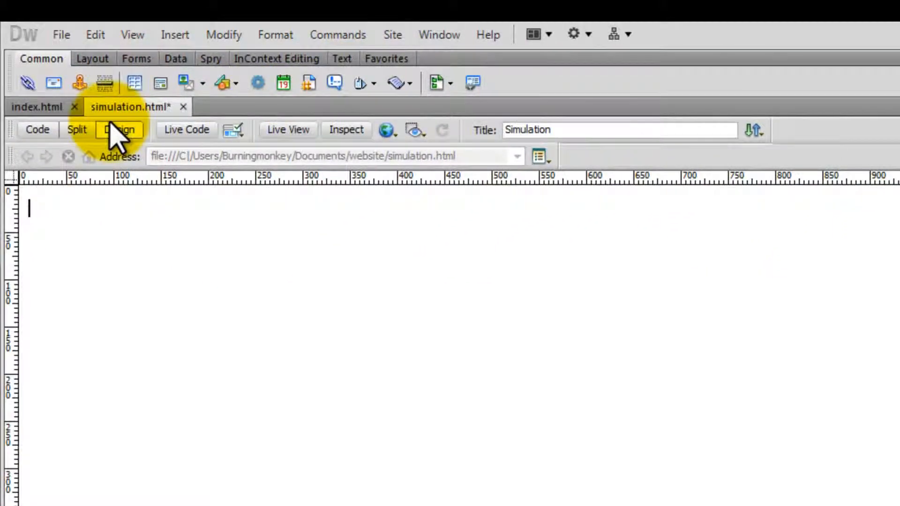
# On the homepage, link the Simulation cover image to simulation.html.
pyautogui.click(37, 106)
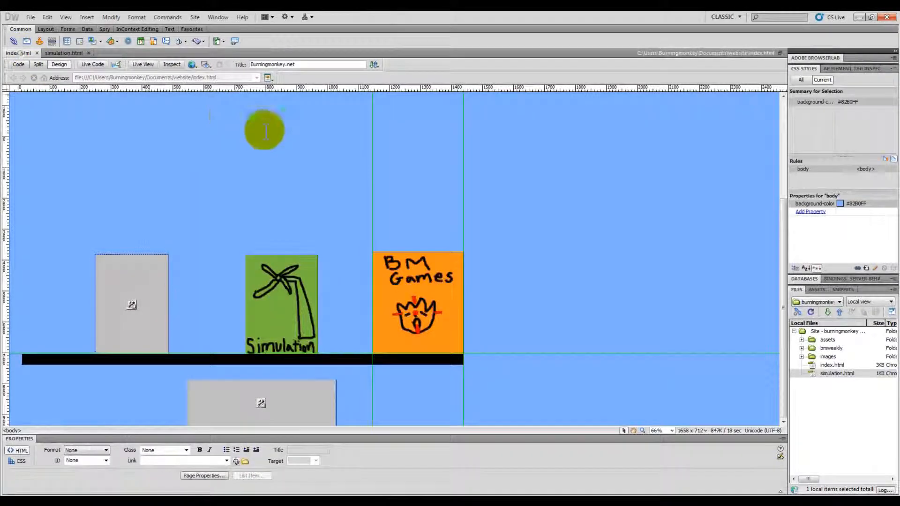
pyautogui.click(291, 296)
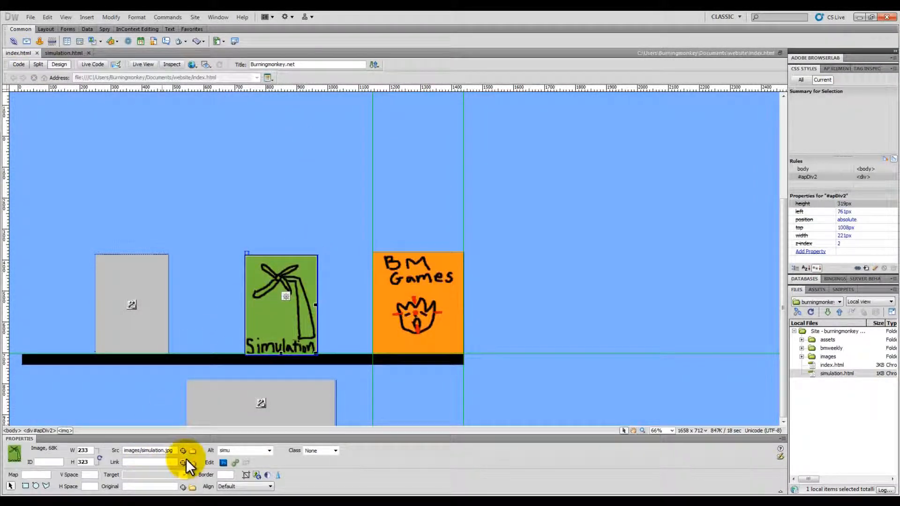
pyautogui.moveTo(181, 462); pyautogui.dragTo(837, 375)
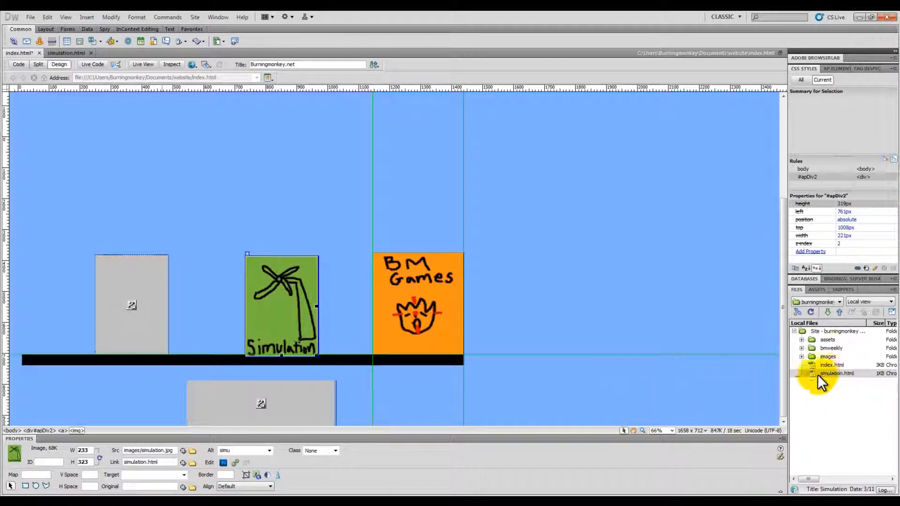
# Save the homepage and preview it in Chrome, test the Simulation cover's link, check the page's address and close the browser.
pyautogui.click(542, 251)
pyautogui.scroll(3, 542, 251)
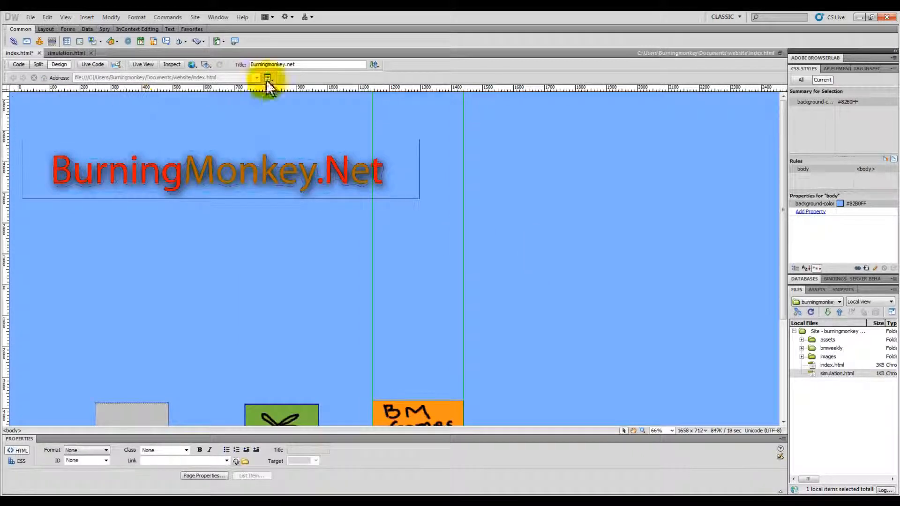
pyautogui.click(192, 64)
pyautogui.click(224, 75)
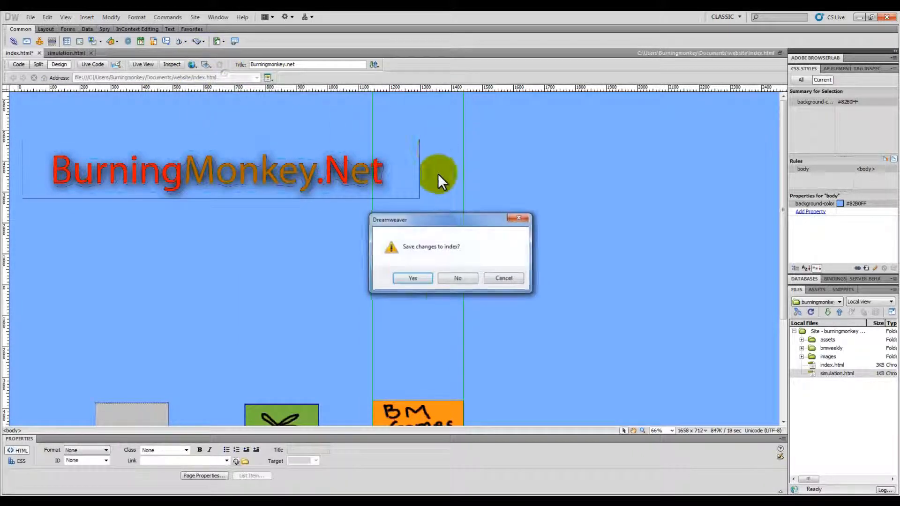
pyautogui.click(412, 277)
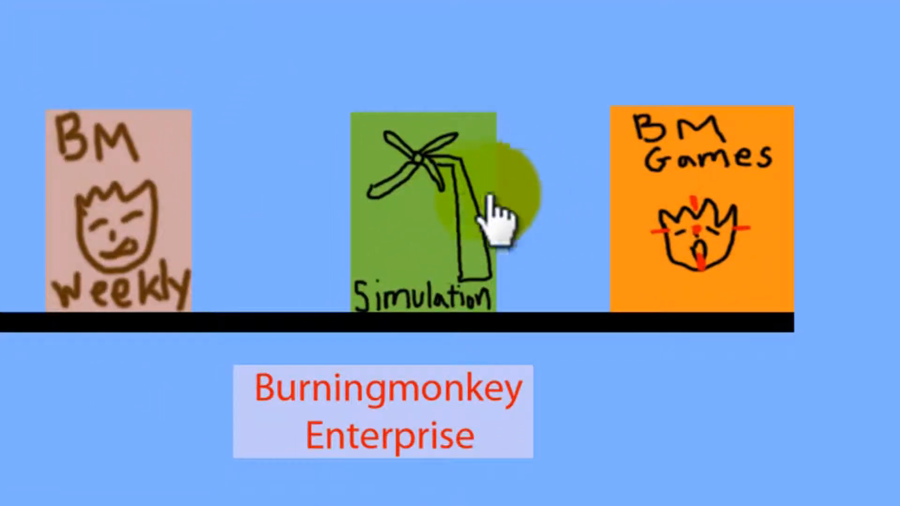
pyautogui.click(454, 195)
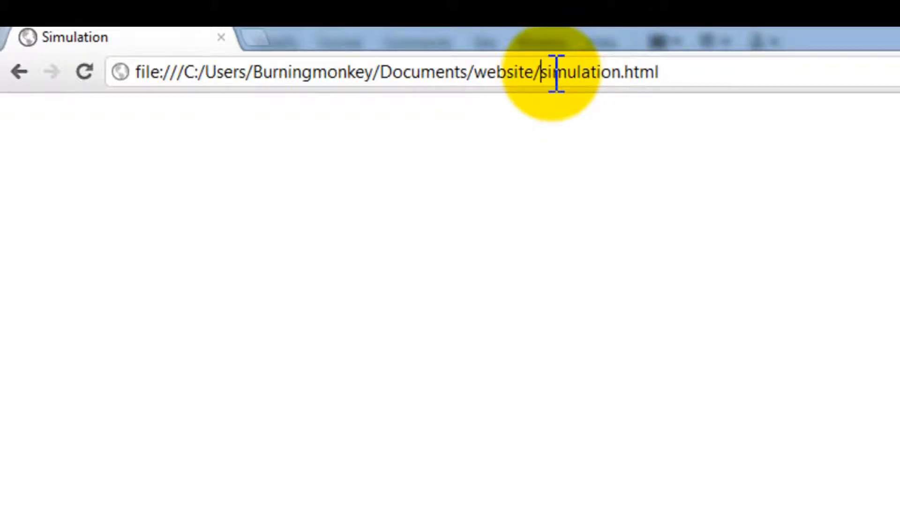
pyautogui.moveTo(487, 73); pyautogui.dragTo(524, 73)
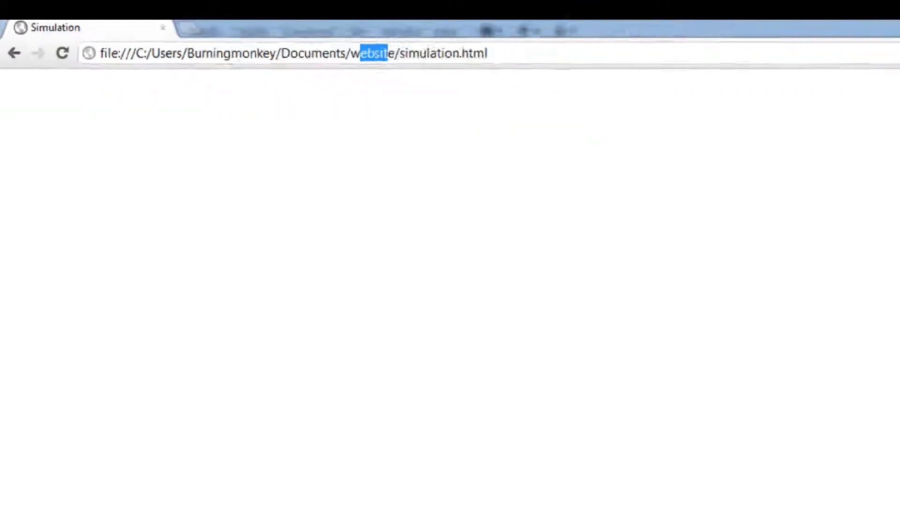
pyautogui.click(889, 16)
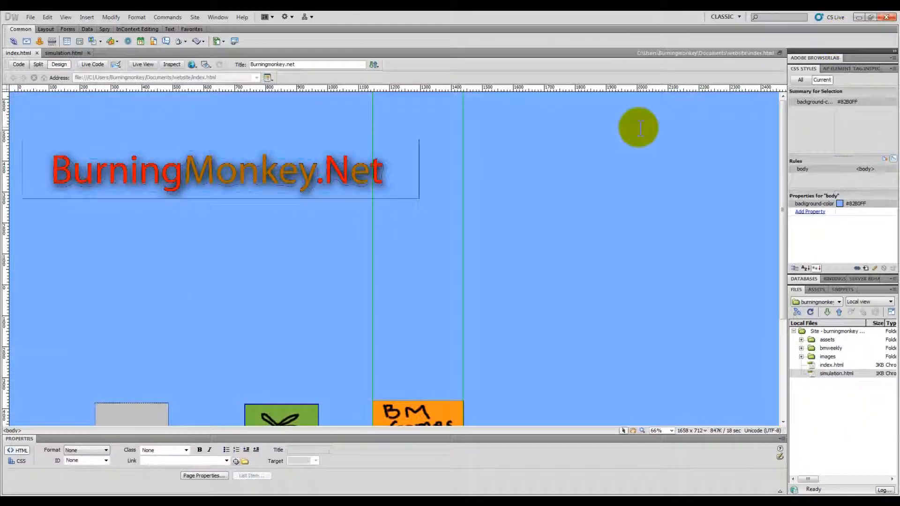
# Draw a rectangle hotspot over the middle of the Burningmonkey Enterprise image below the black shelf.
pyautogui.scroll(-5, 640, 127)
pyautogui.click(460, 333)
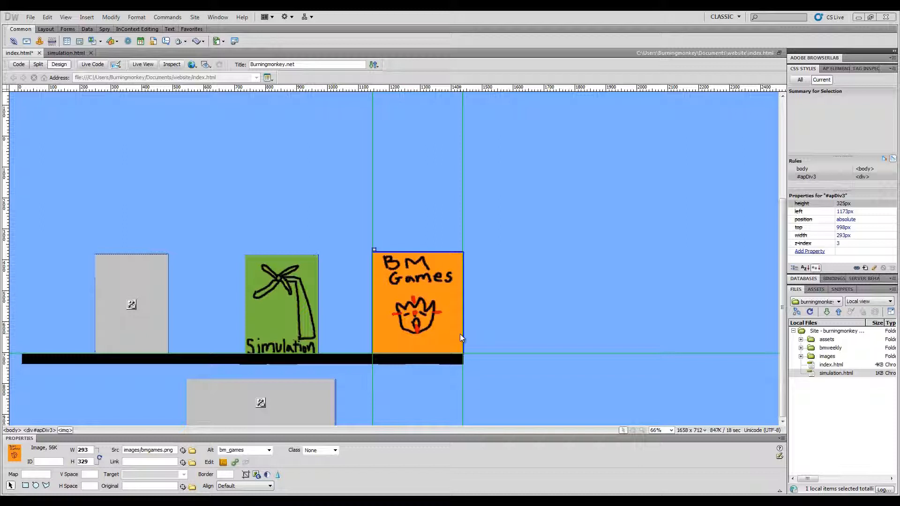
pyautogui.click(427, 320)
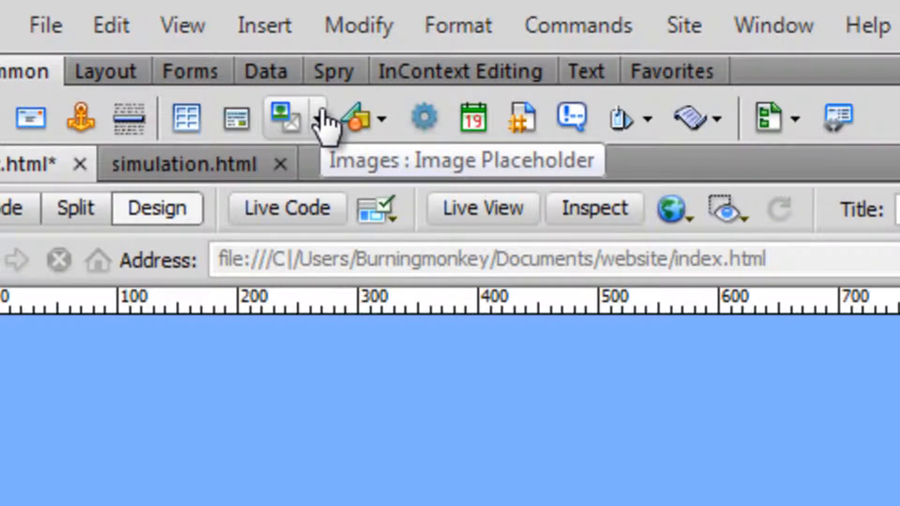
pyautogui.click(320, 119)
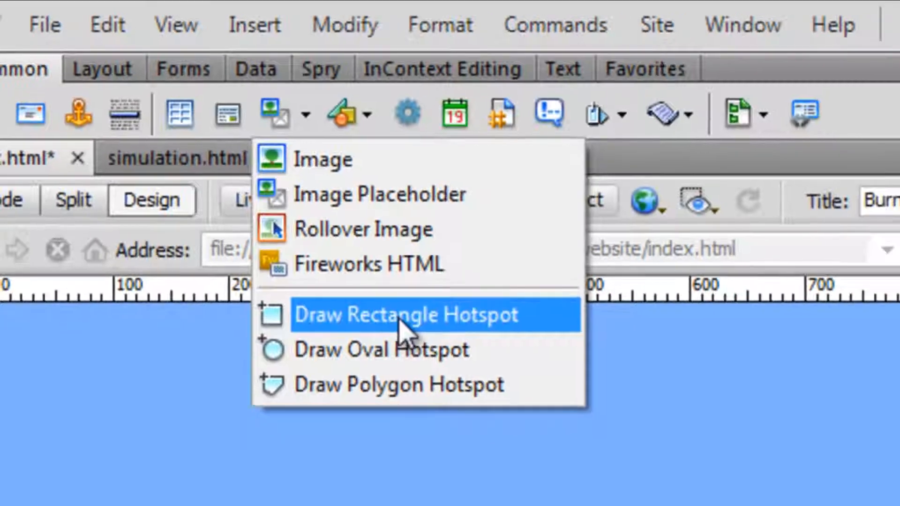
pyautogui.click(406, 336)
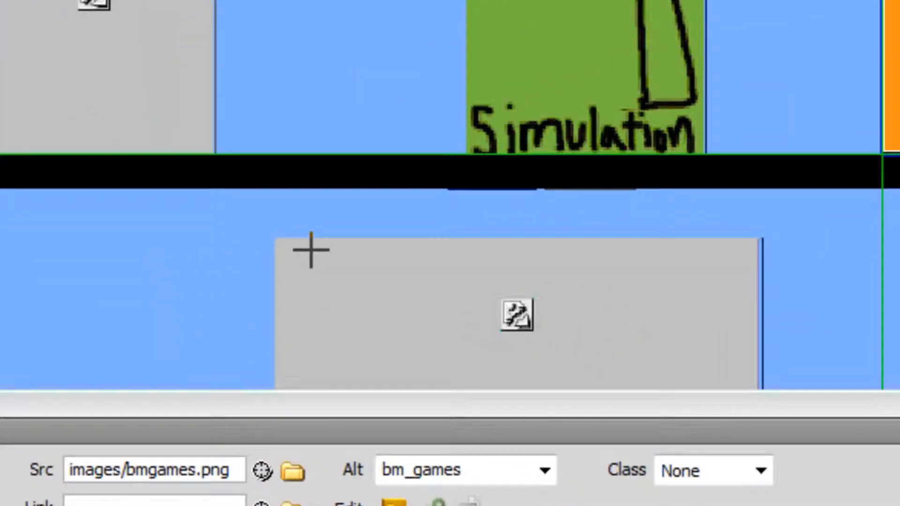
pyautogui.moveTo(366, 259); pyautogui.dragTo(698, 298)
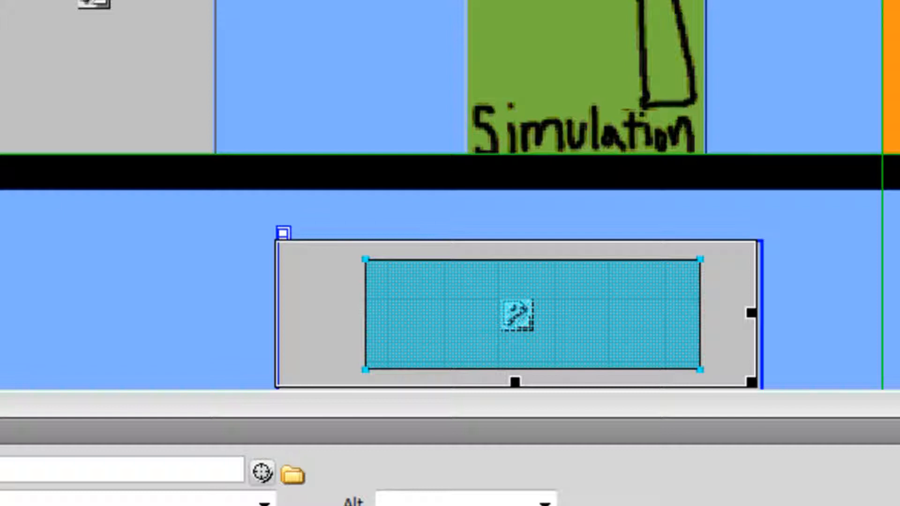
pyautogui.click(538, 256)
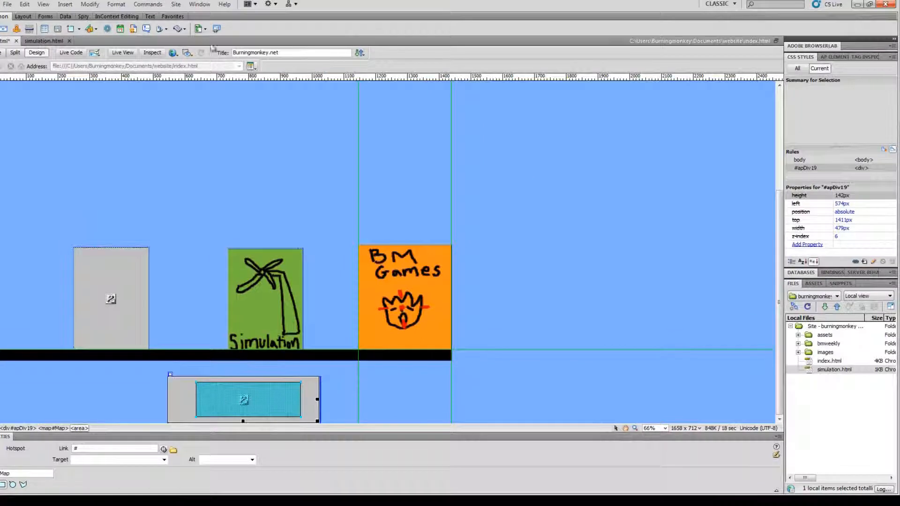
# Save the homepage, try the Burningmonkey Enterprise hotspot in a Chrome preview and close the browser.
pyautogui.click(173, 53)
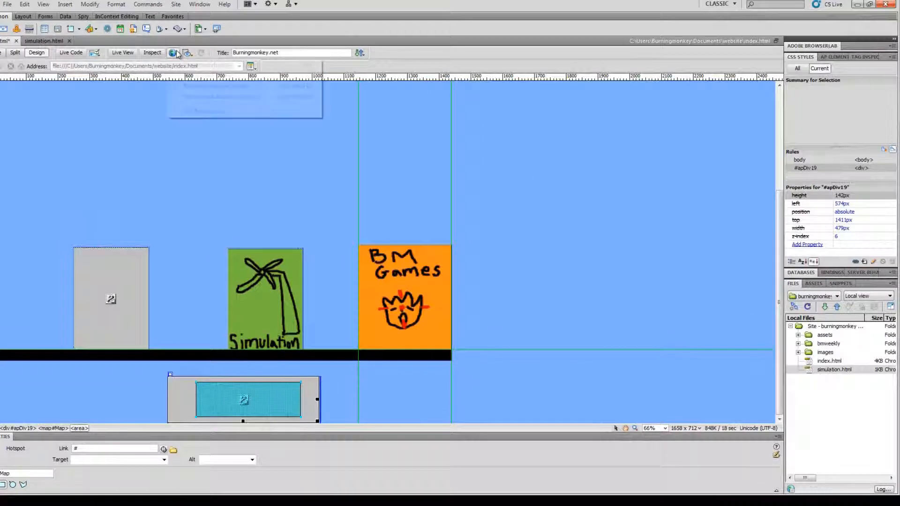
pyautogui.click(203, 66)
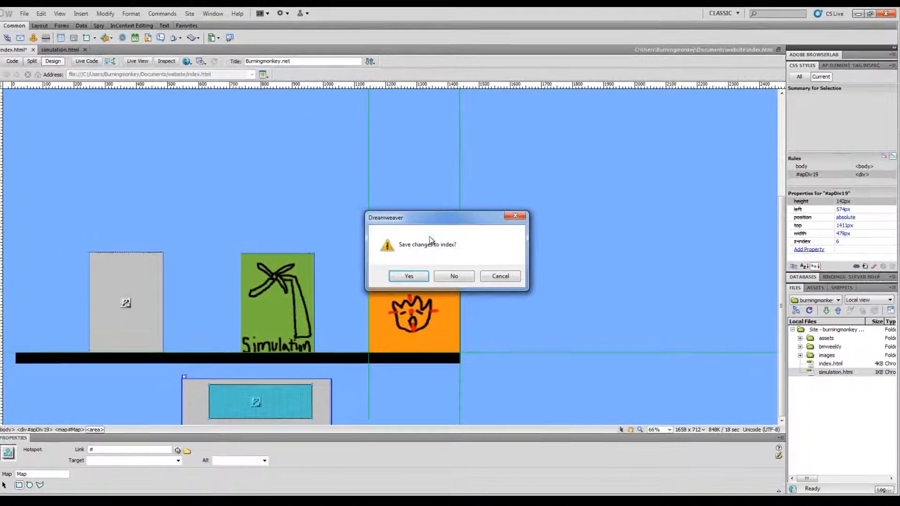
pyautogui.click(414, 273)
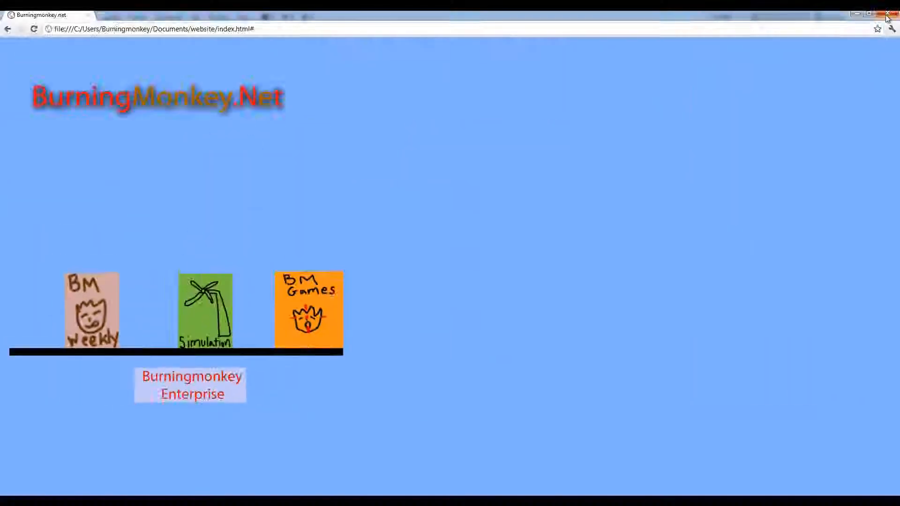
pyautogui.click(887, 16)
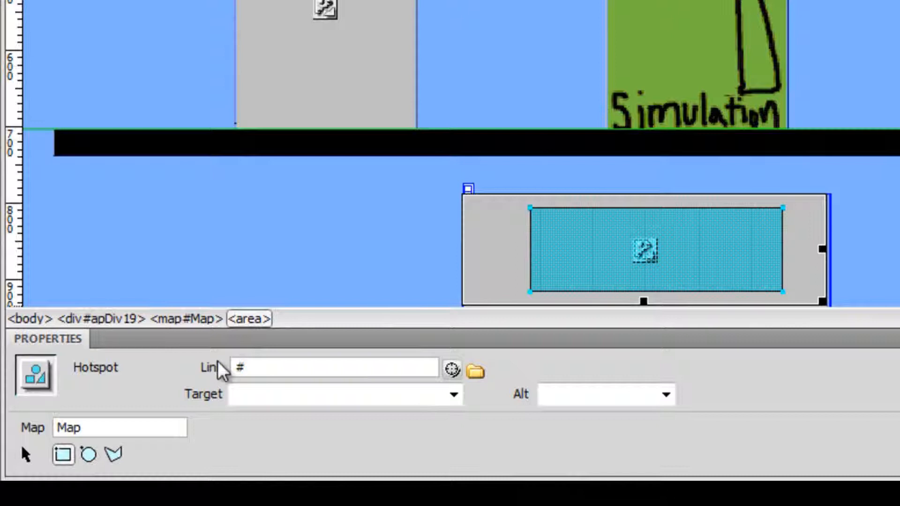
# Link the hotspot to simulation.html, save the homepage, test the hotspot's link in Chrome and close the browser.
pyautogui.moveTo(453, 371); pyautogui.dragTo(724, 392)
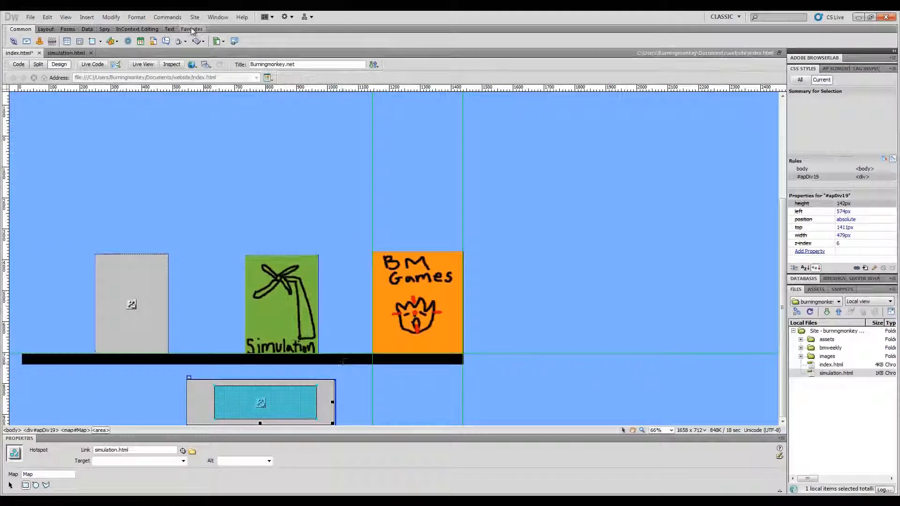
pyautogui.click(192, 64)
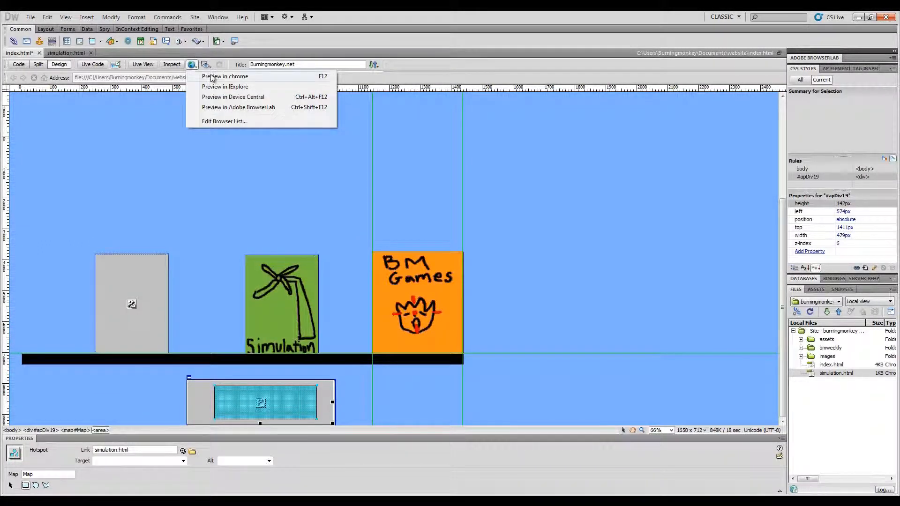
pyautogui.click(212, 77)
pyautogui.click(411, 278)
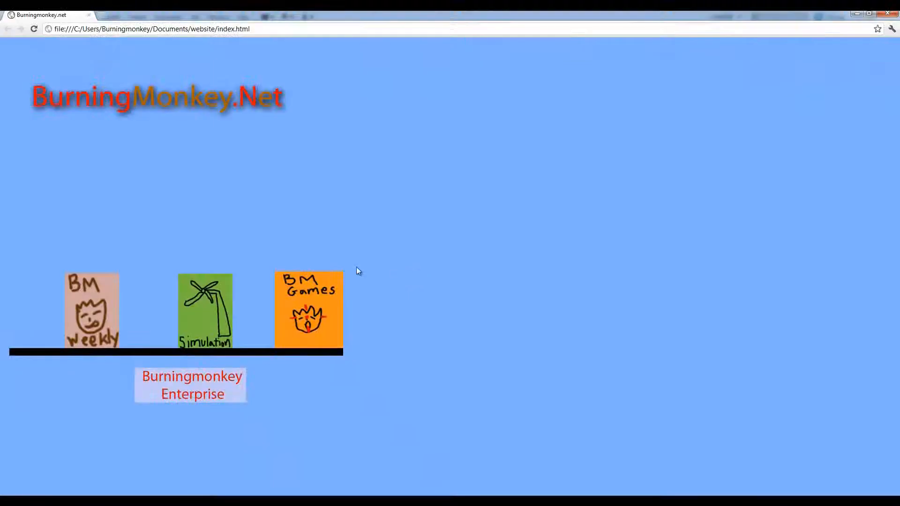
pyautogui.click(200, 383)
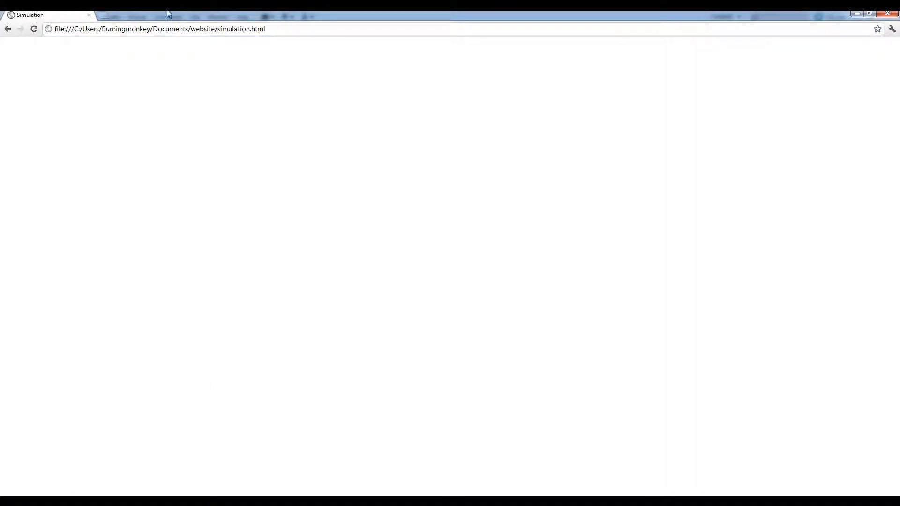
pyautogui.click(883, 15)
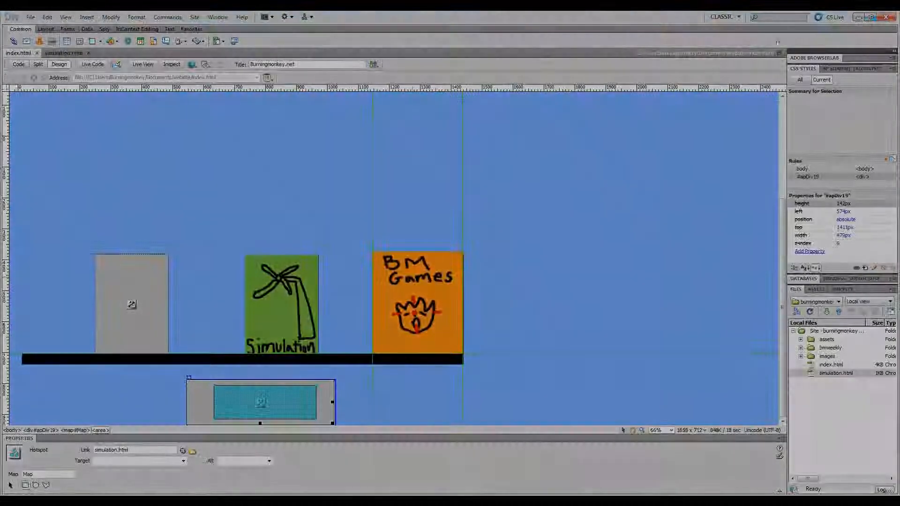